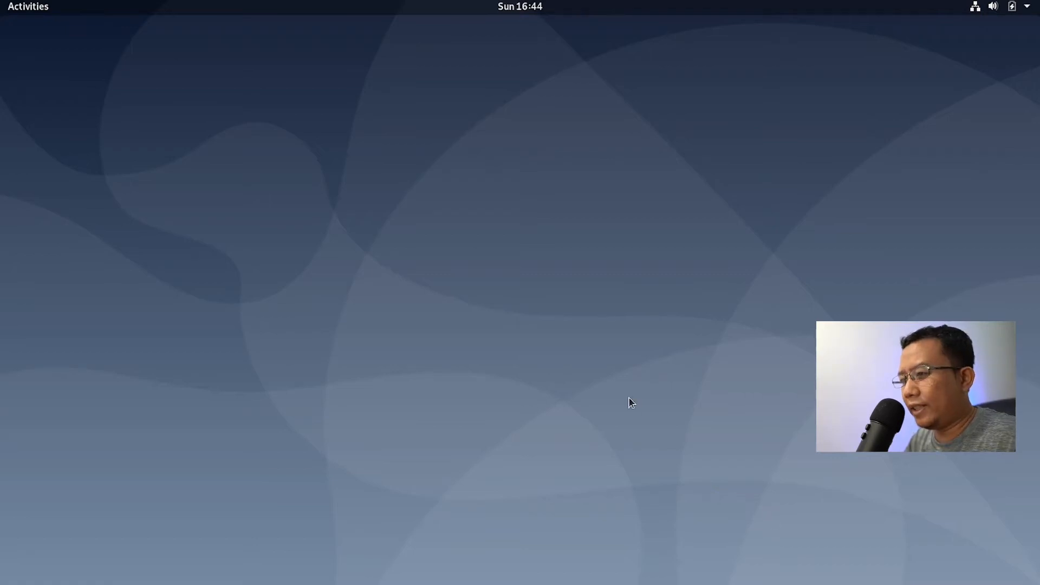
Step: Launch GNOME Terminal from the Activities search and move its window to the left
click(41, 12)
click(485, 41)
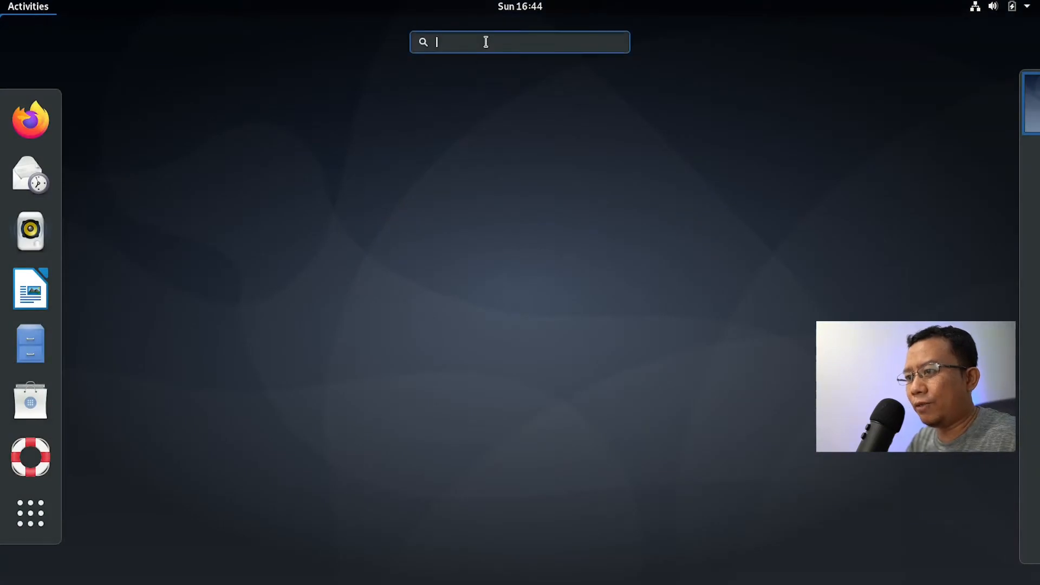
text(terminal)
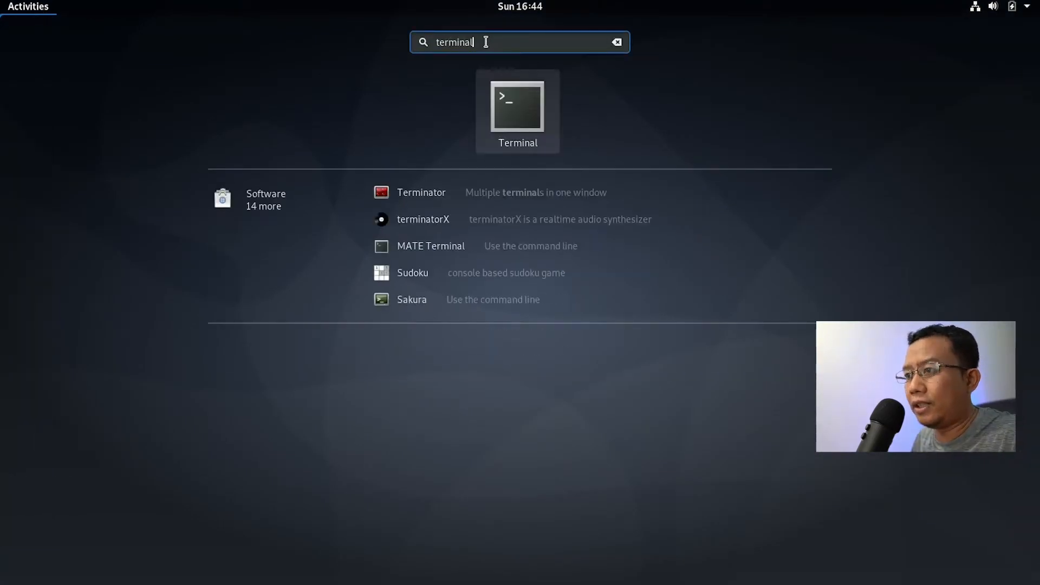
key(Return)
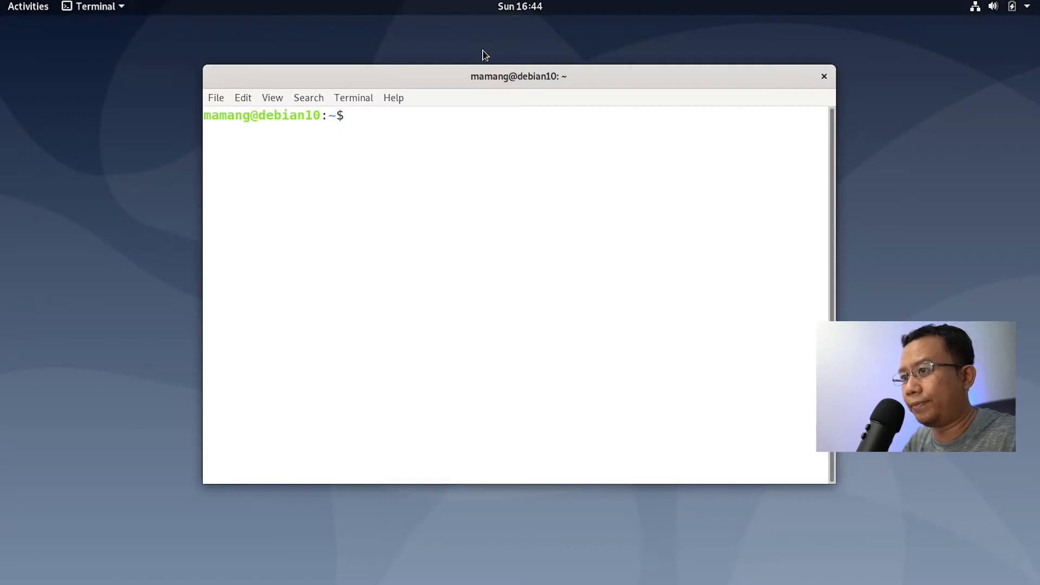
drag(478, 77, 326, 85)
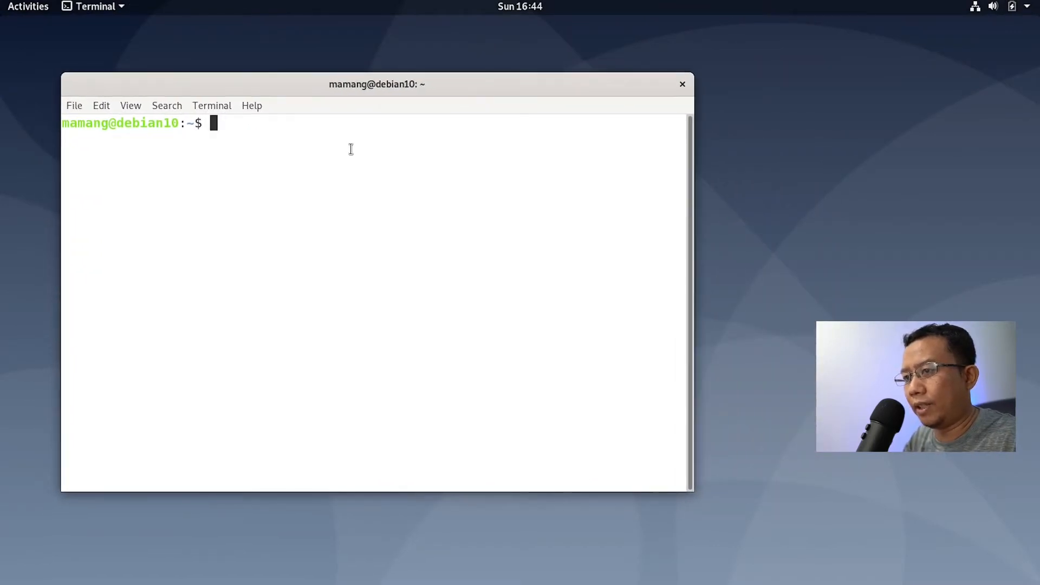
Step: Run neofetch, which turns out not to be installed
text(neofect)
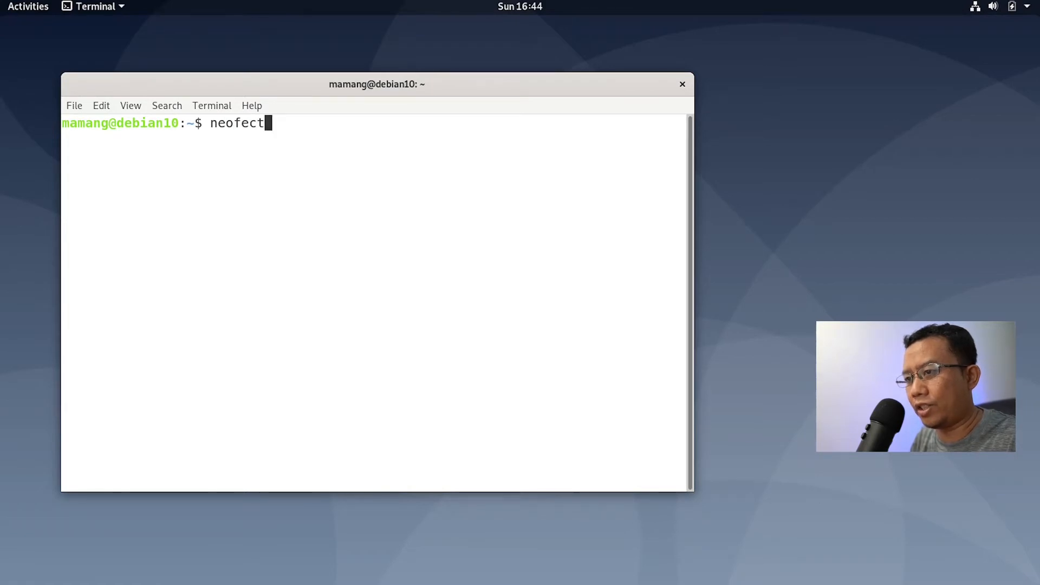
key(BackSpace)
text(t)
key(BackSpace)
key(BackSpace)
text(tch)
key(Return)
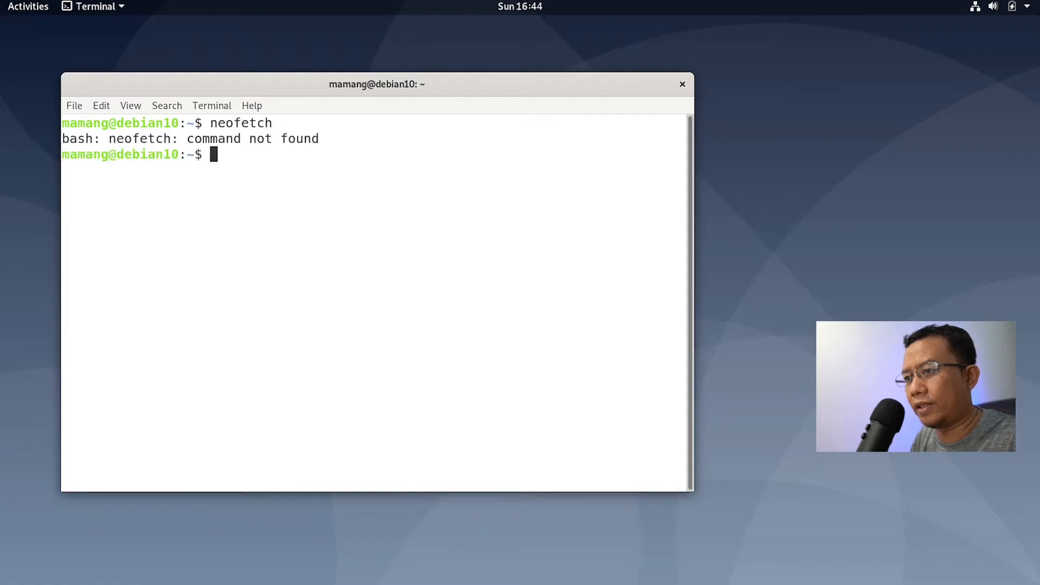
Step: Become root with su -, install neofetch with apt, confirm, and clear the screen
text(sudo)
key(BackSpace)
key(BackSpace)
key(BackSpace)
text(-)
key(Return)
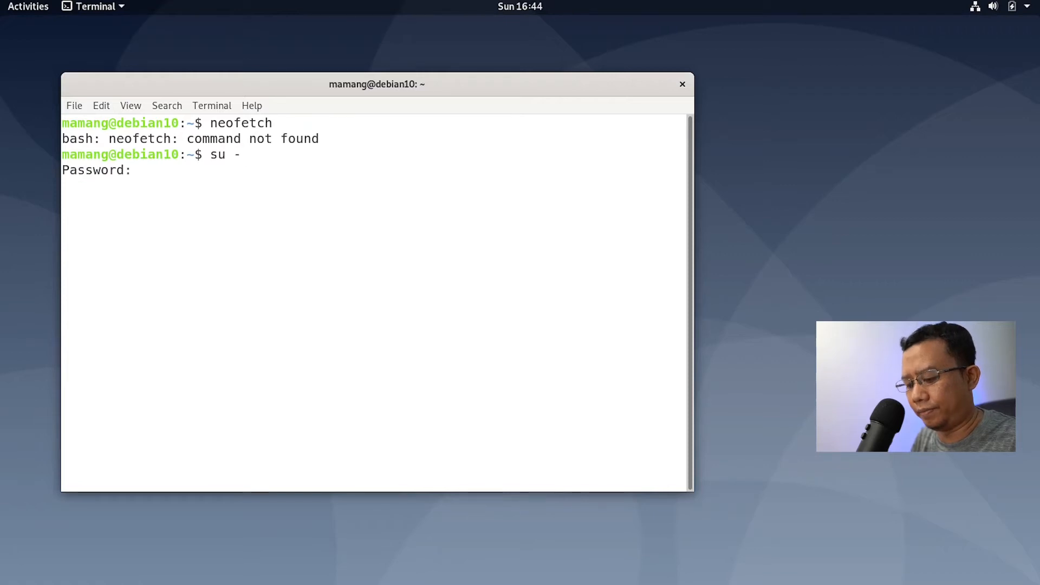
key(Return)
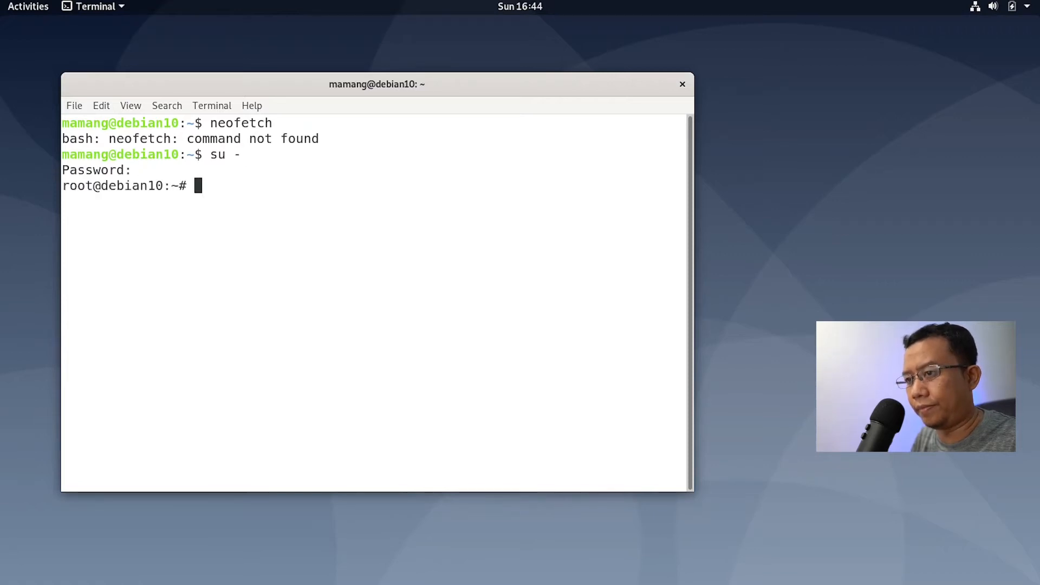
text(apt instal)
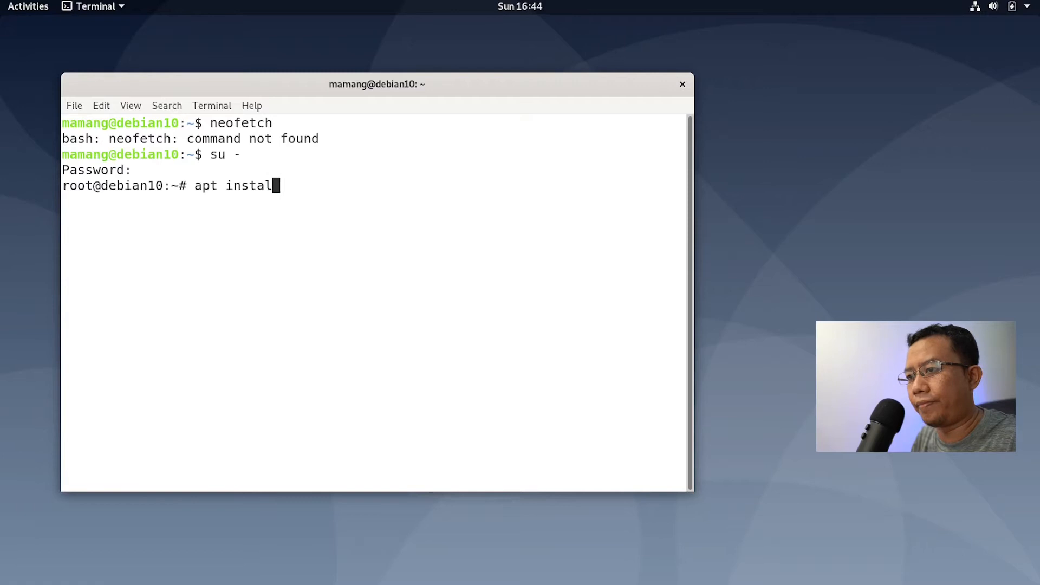
text(l neofetch)
key(Return)
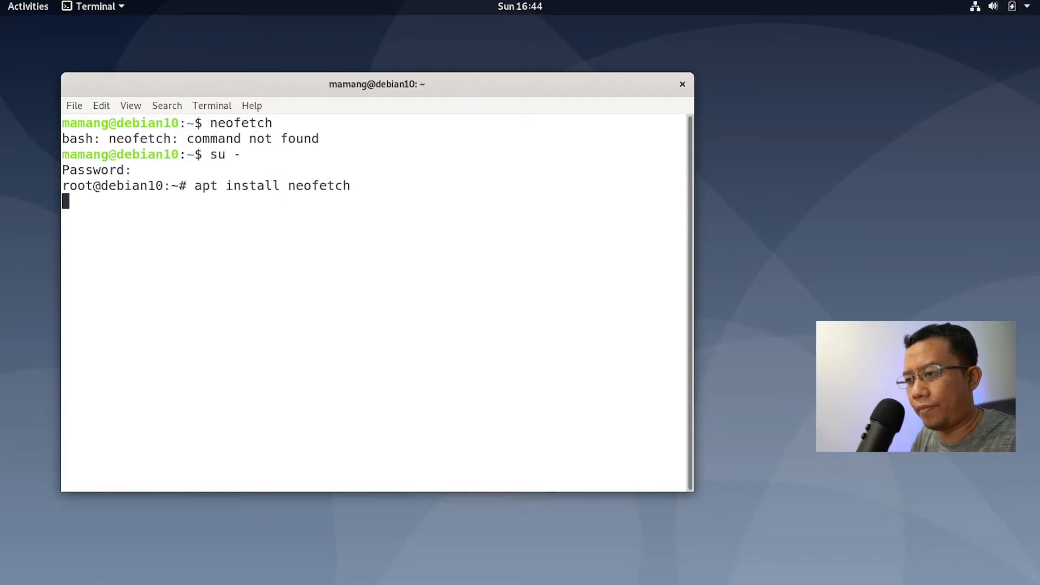
key(Return)
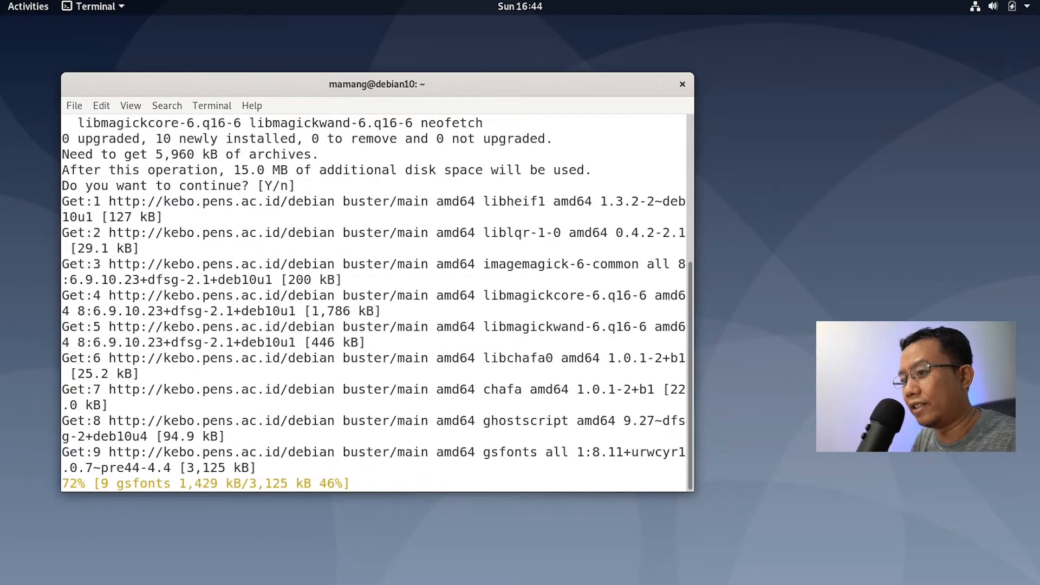
key(ctrl+l)
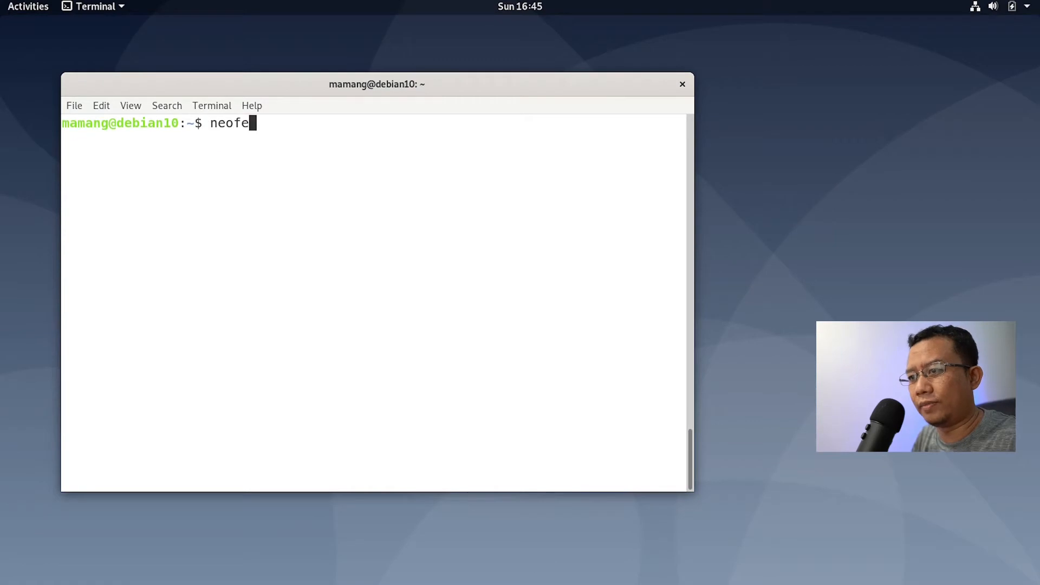
Step: Run neofetch and highlight the kernel 4.19.0-17-amd64, DE GNOME 3.30.2 and Theme lines
text(tch)
key(Return)
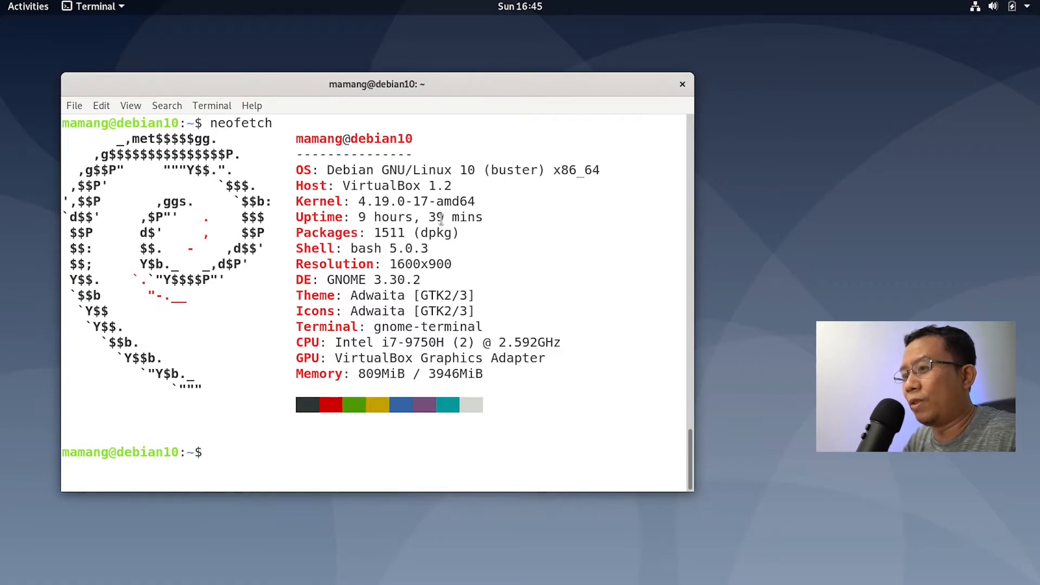
drag(358, 200, 469, 199)
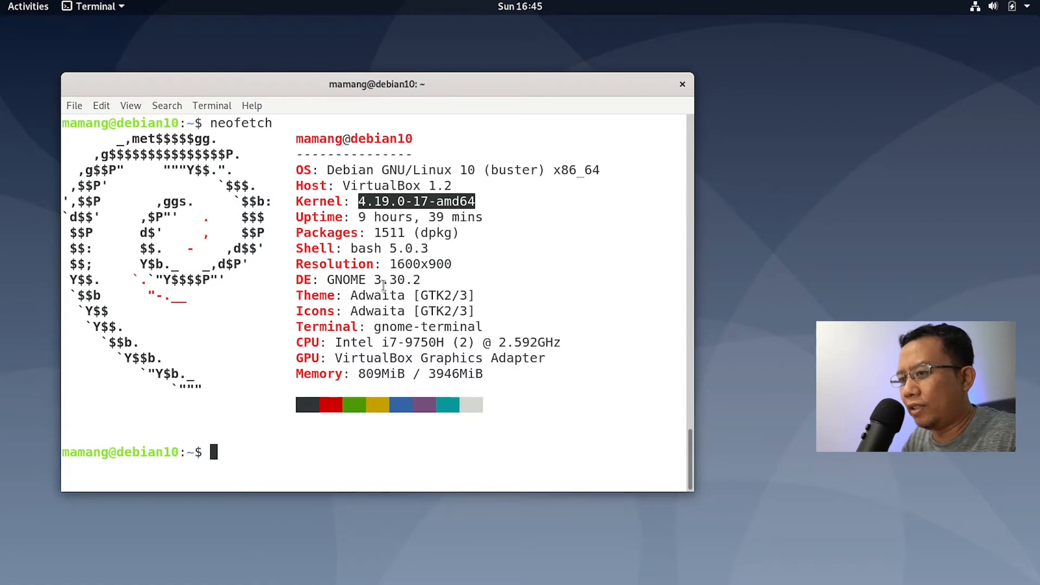
drag(294, 278, 426, 278)
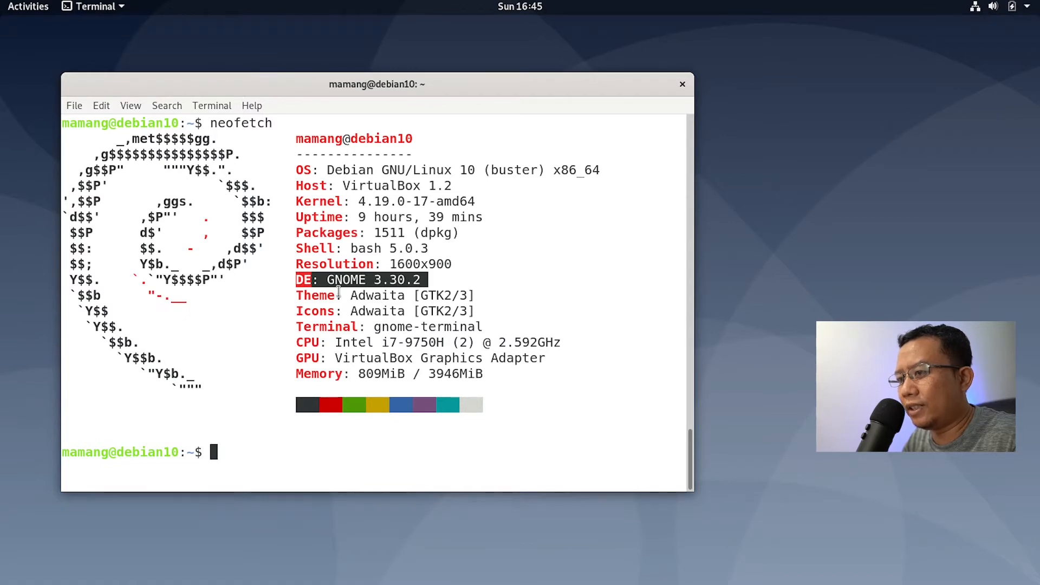
drag(297, 294, 500, 299)
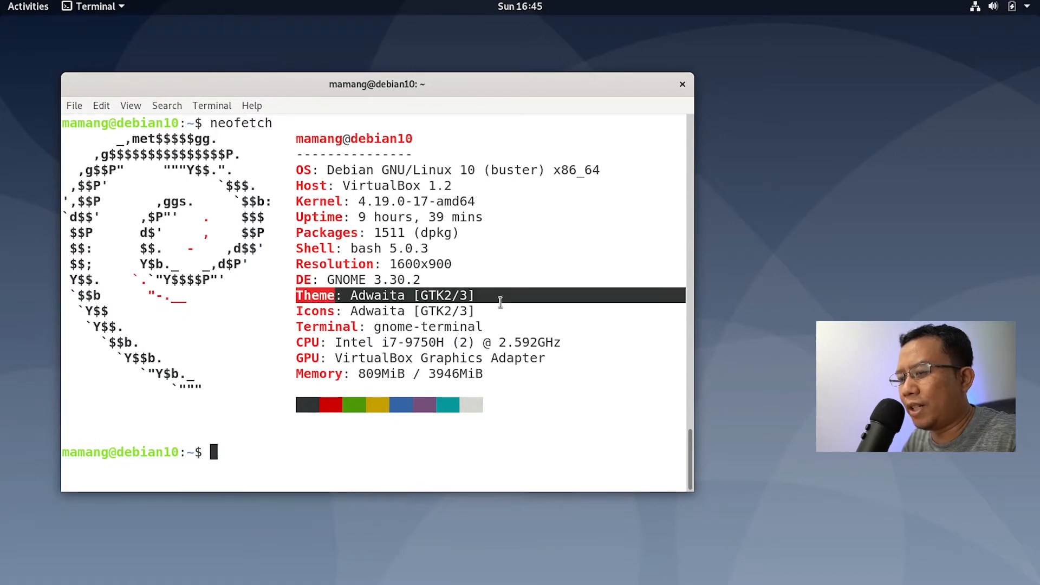
Step: Clear the highlight, shift the terminal window slightly right, and close it
click(394, 362)
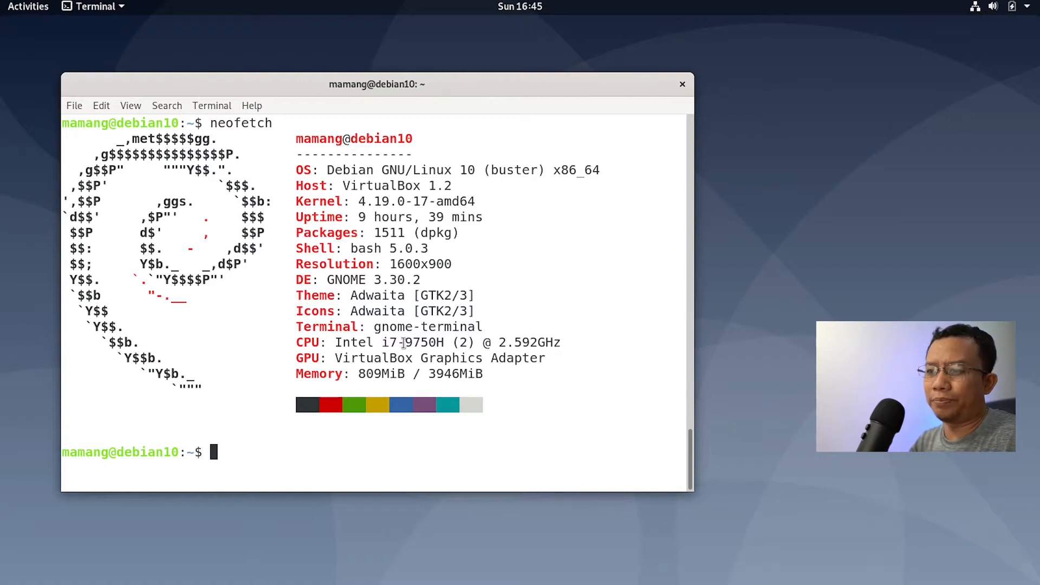
drag(634, 85, 676, 82)
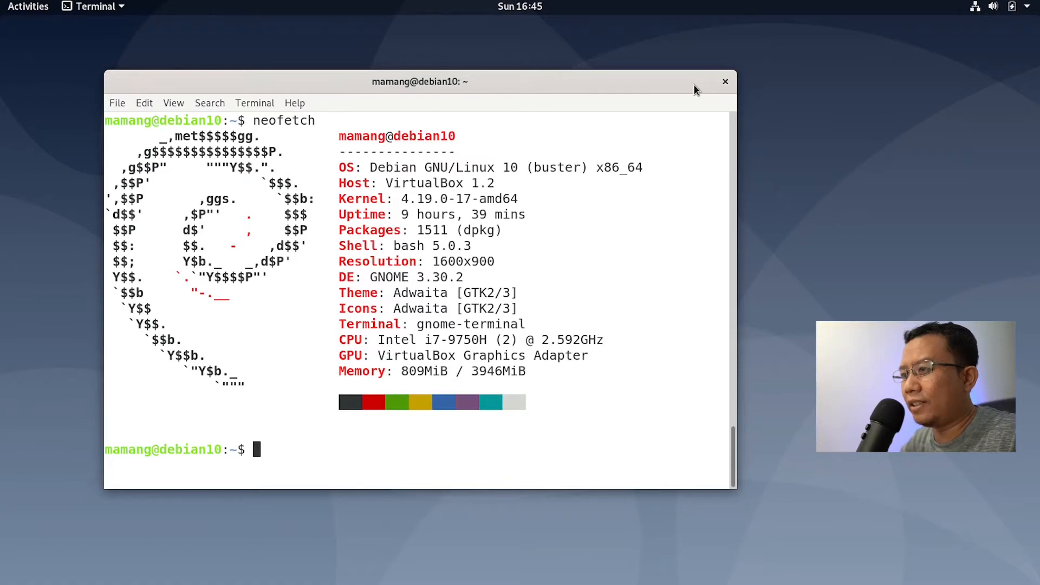
click(724, 83)
Step: Launch Firefox, Rhythmbox (moved lower) and a blank LibreOffice Writer document from the dash
click(43, 9)
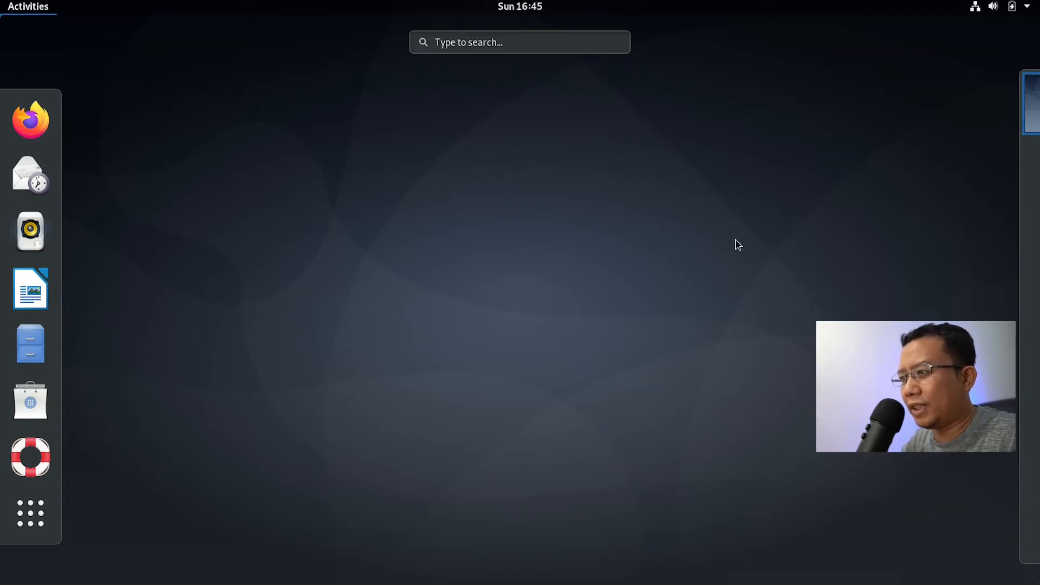
mouse_move(1037, 104)
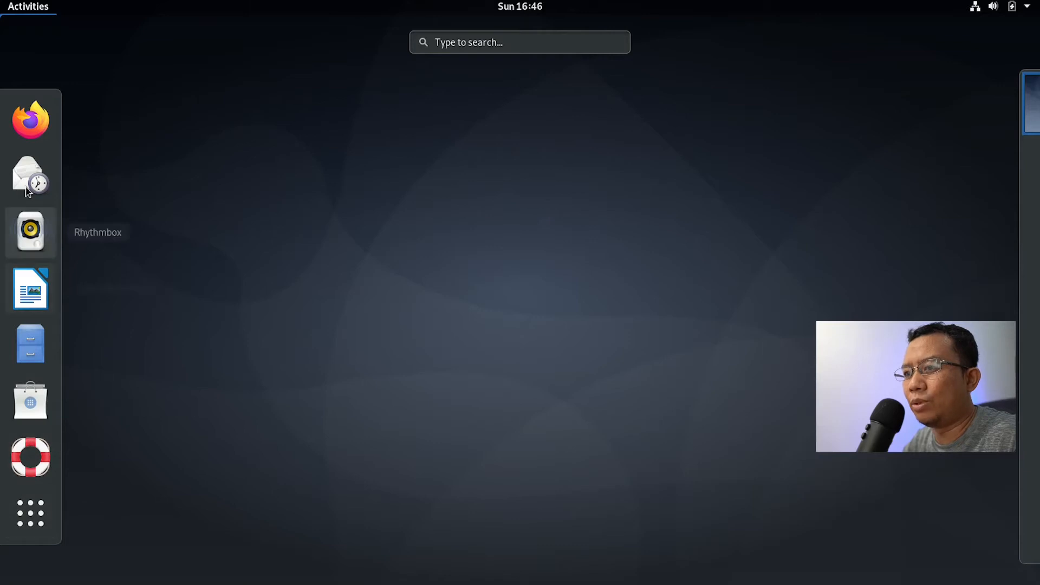
click(28, 123)
click(11, 6)
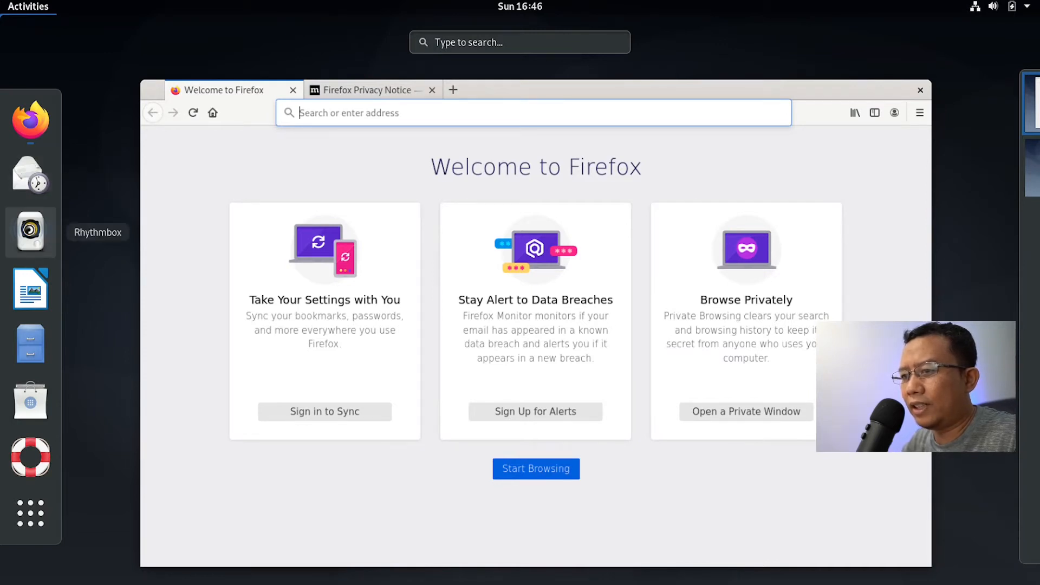
click(31, 230)
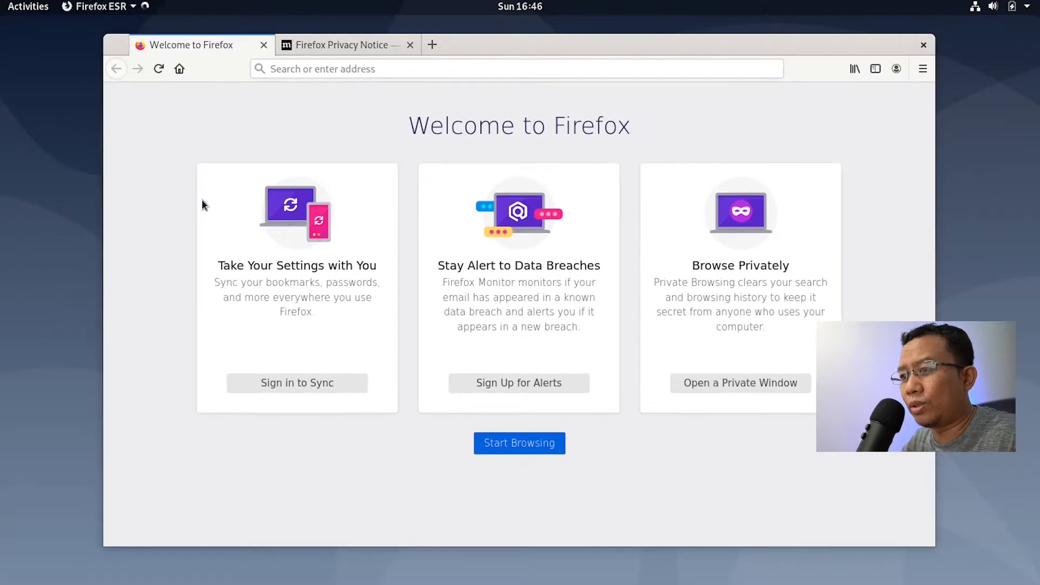
drag(262, 12, 312, 120)
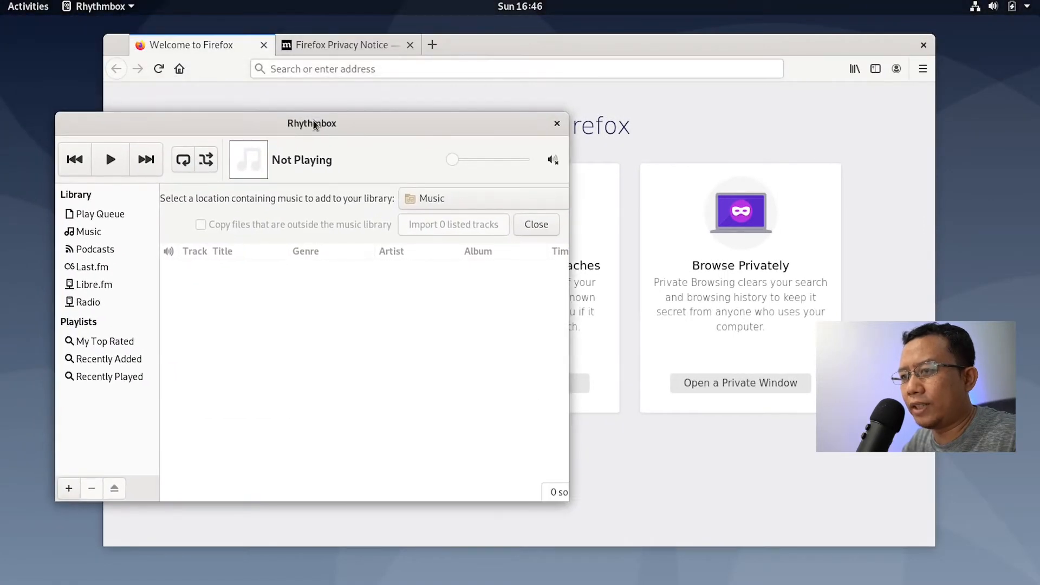
click(19, 11)
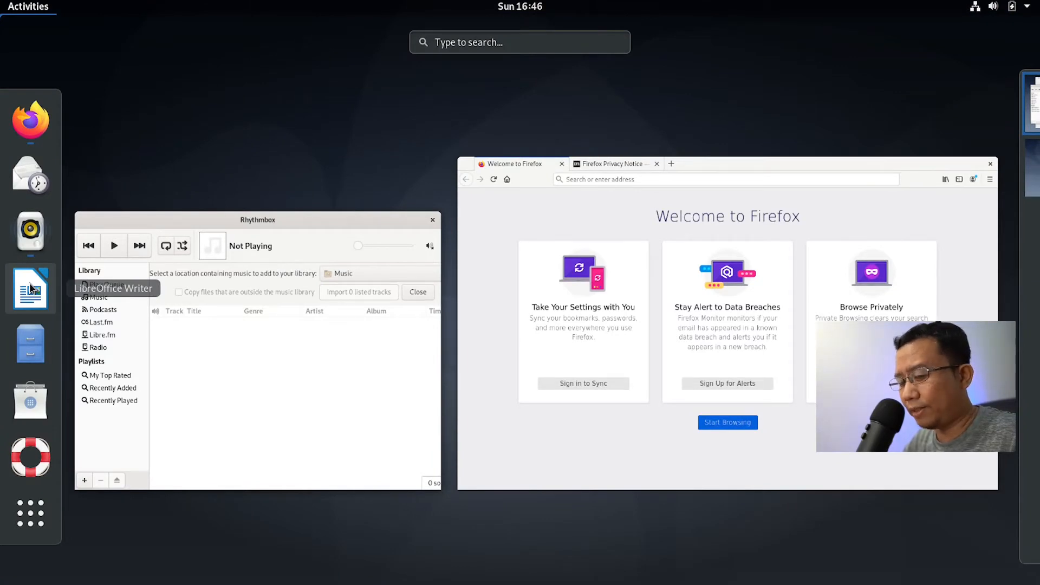
click(31, 288)
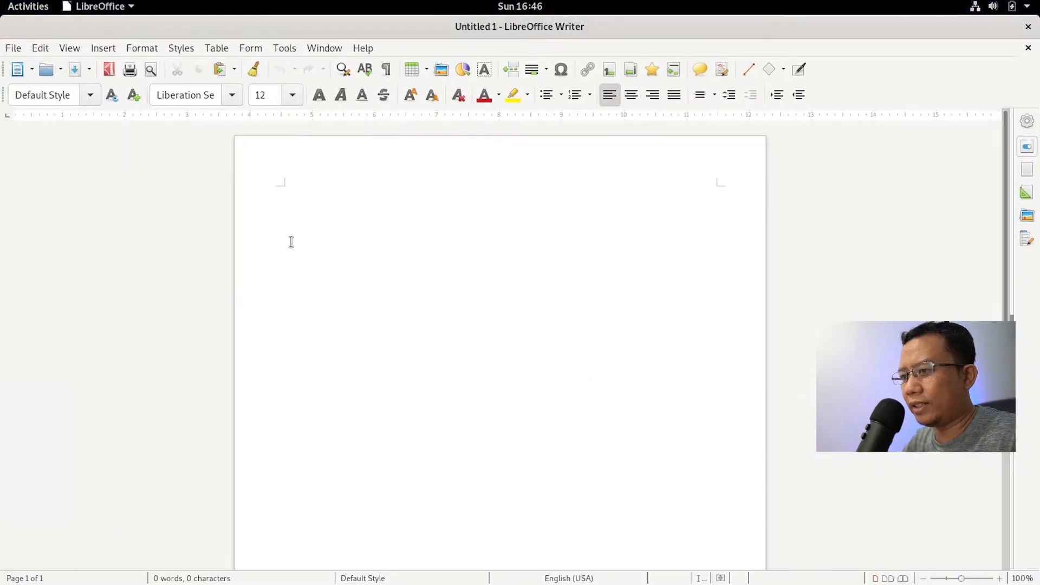
Step: Open the Files manager, move its window, and close it again
click(11, 10)
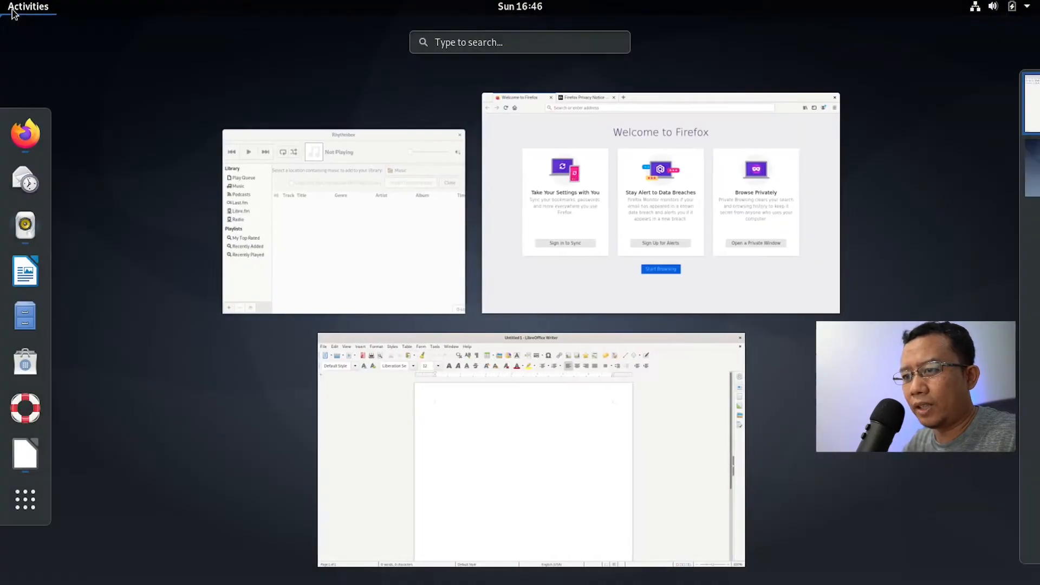
click(24, 318)
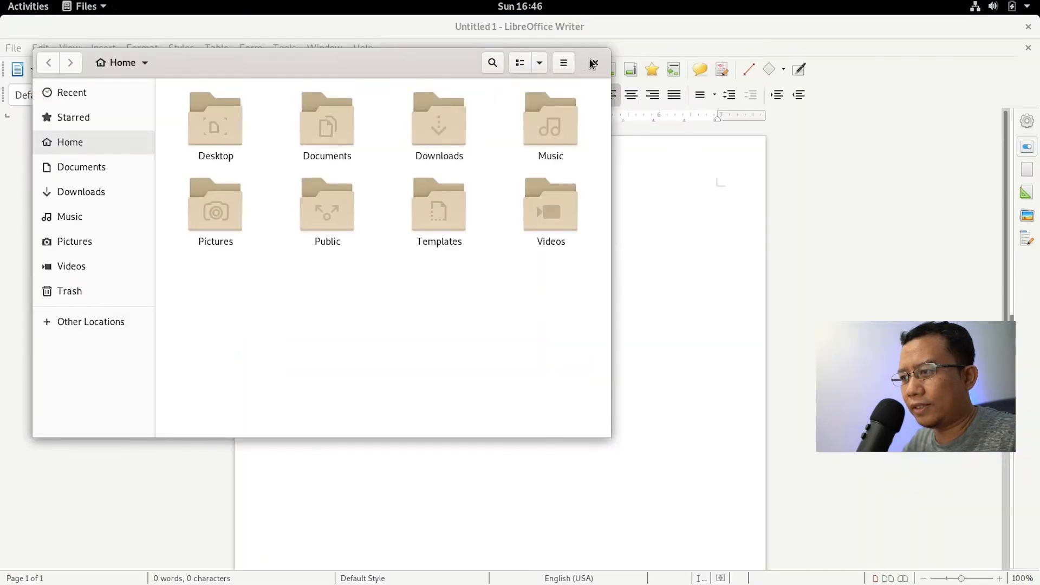
drag(376, 65, 506, 114)
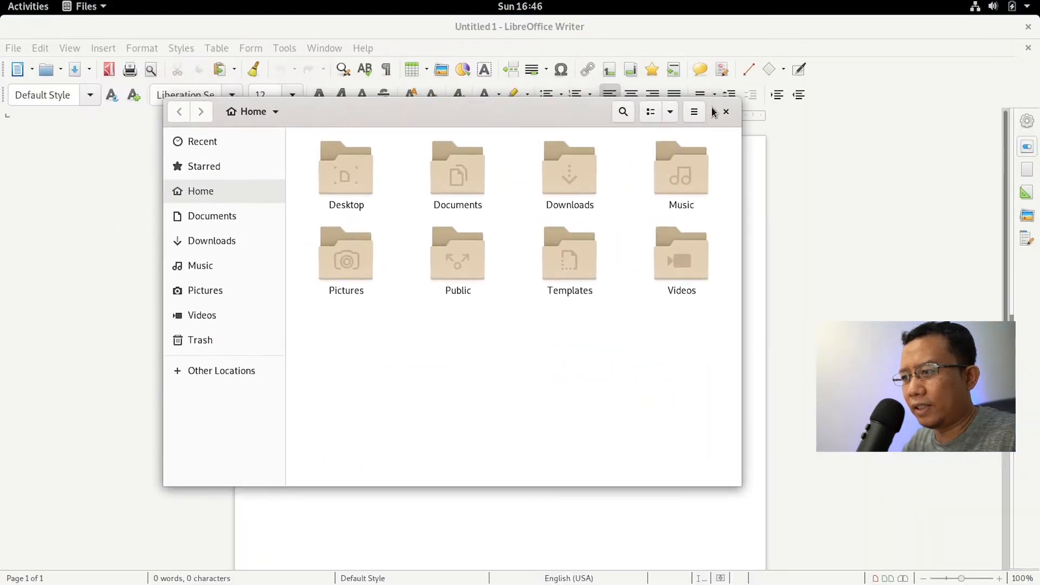
click(726, 114)
Step: Open GNOME Software, browse Show Applications, then close the Software window
click(29, 7)
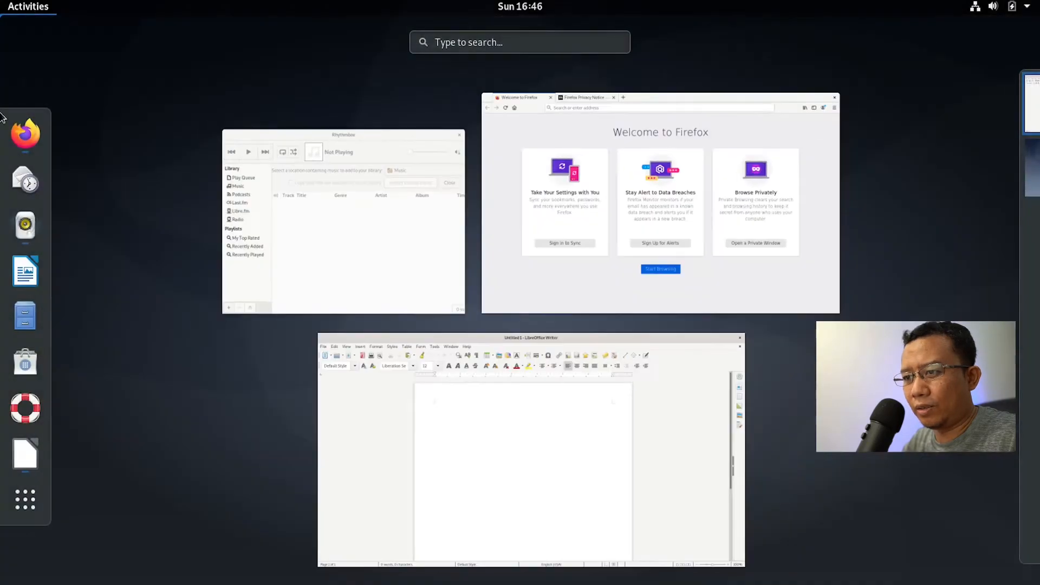
click(18, 370)
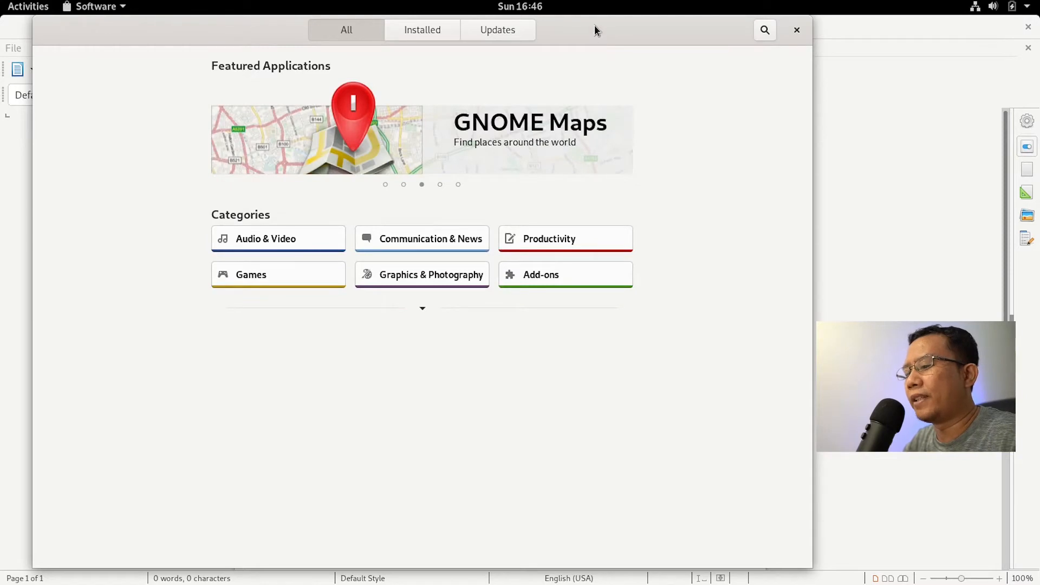
drag(594, 27, 664, 30)
click(41, 15)
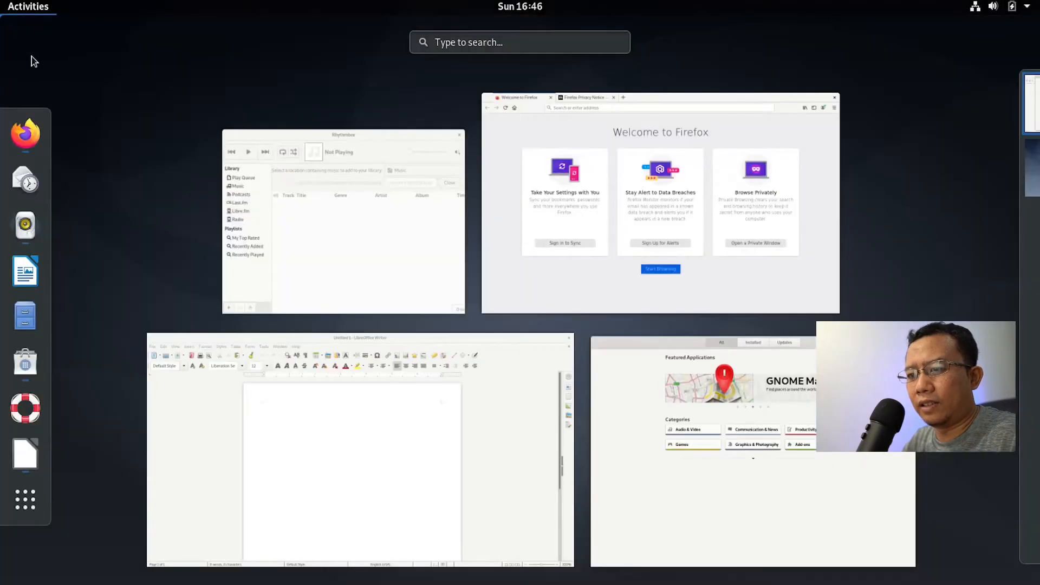
click(22, 515)
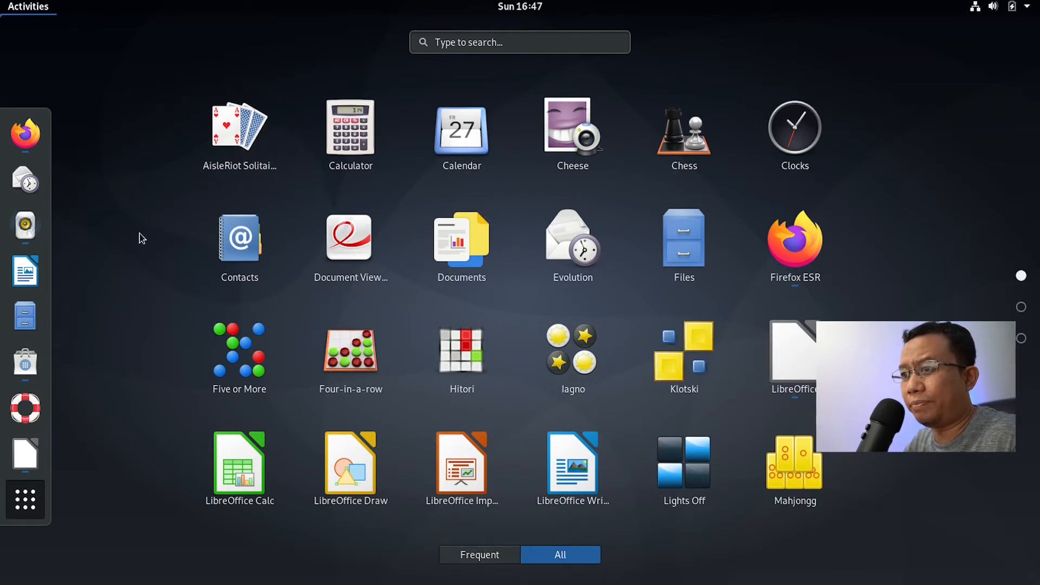
click(22, 12)
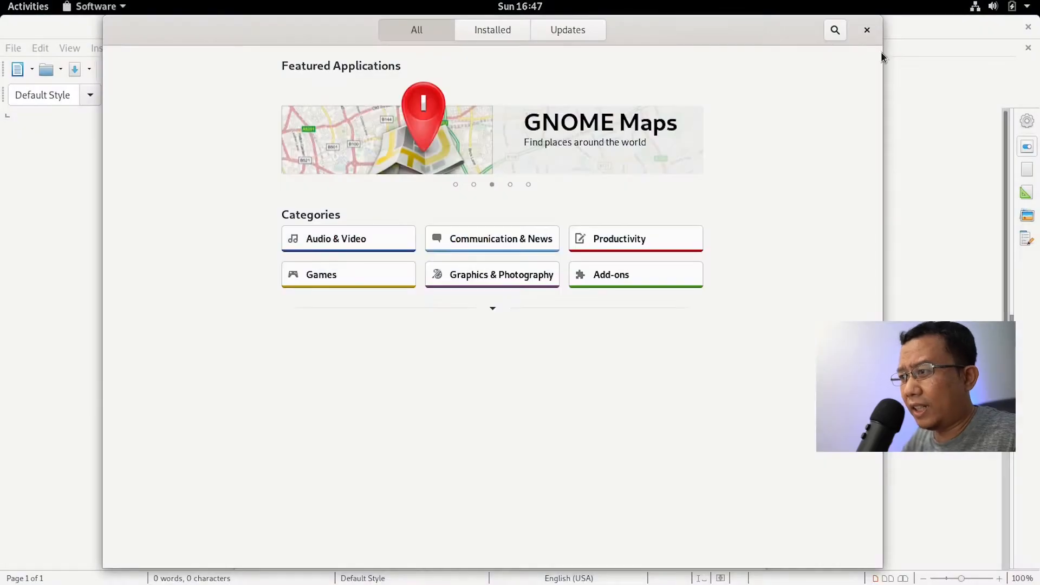
click(868, 29)
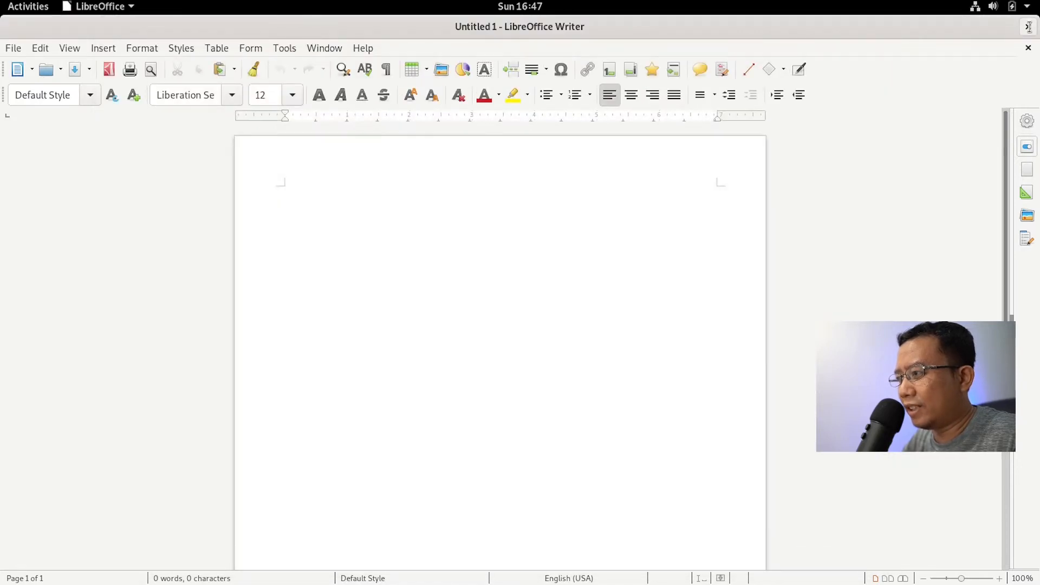
Step: Close LibreOffice Writer, move Rhythmbox, and maximize then restore it twice
click(1028, 27)
drag(379, 130, 421, 103)
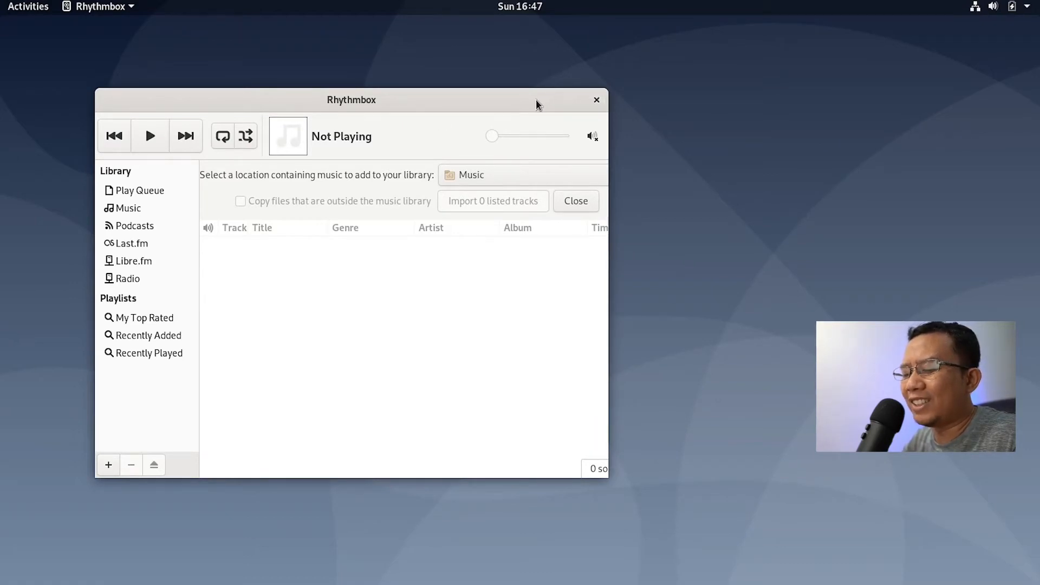
double_click(407, 102)
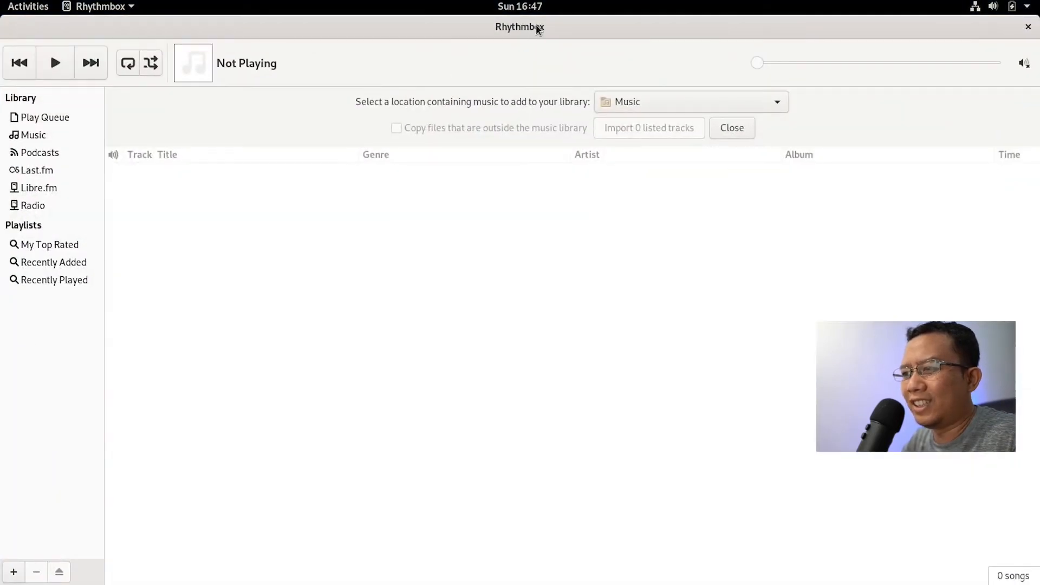
double_click(535, 25)
double_click(390, 102)
double_click(557, 25)
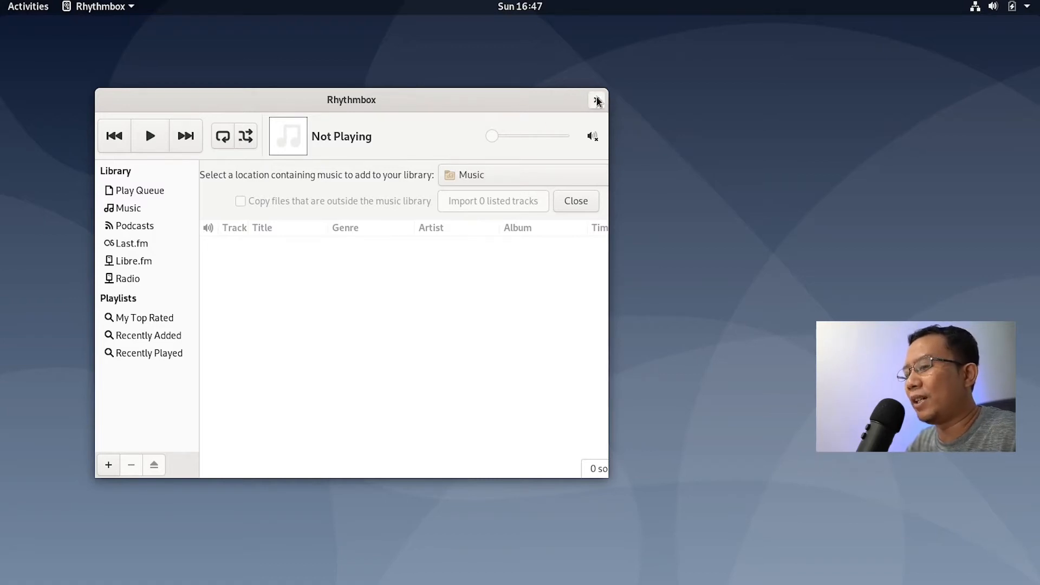
Step: Launch Settings by searching 'sett' and centre its window on screen
key(super)
text(sett)
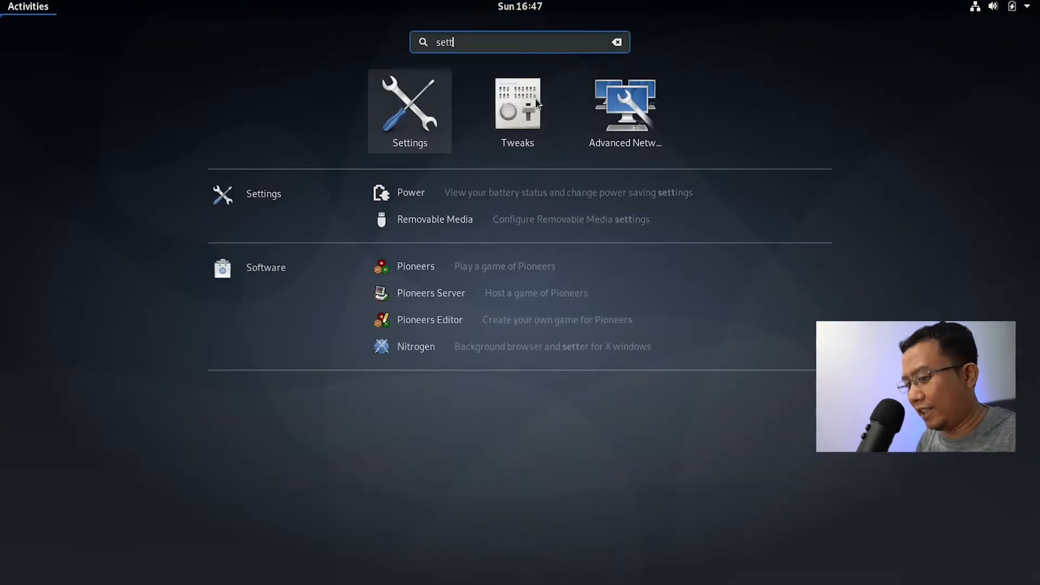
key(Return)
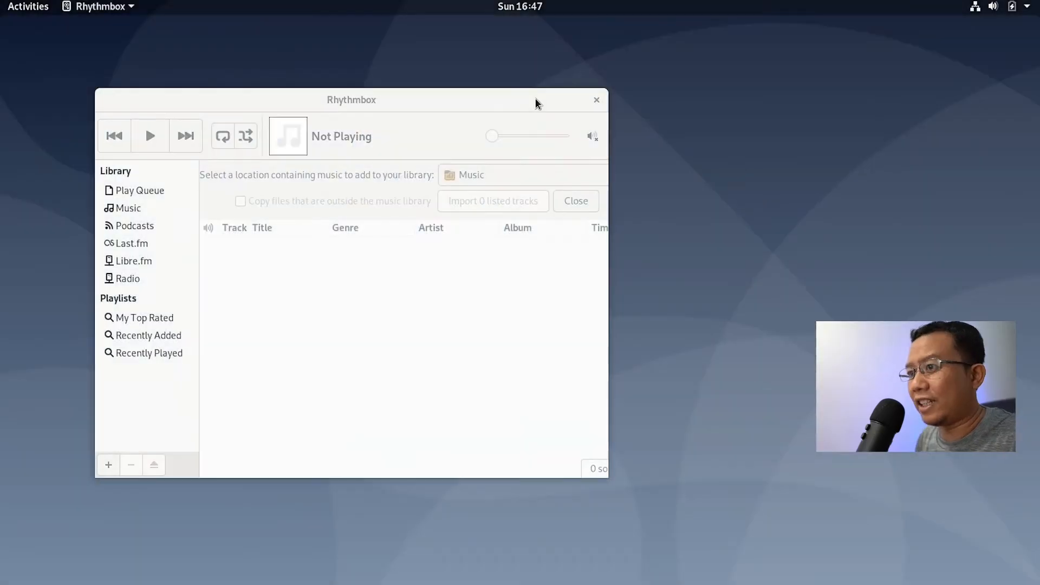
drag(347, 40, 523, 112)
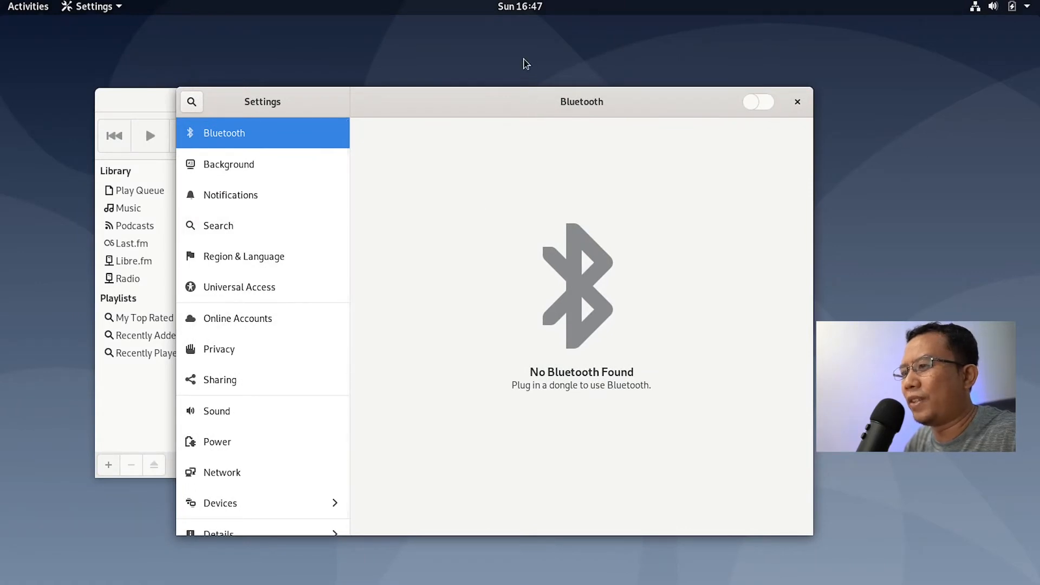
drag(433, 101, 430, 85)
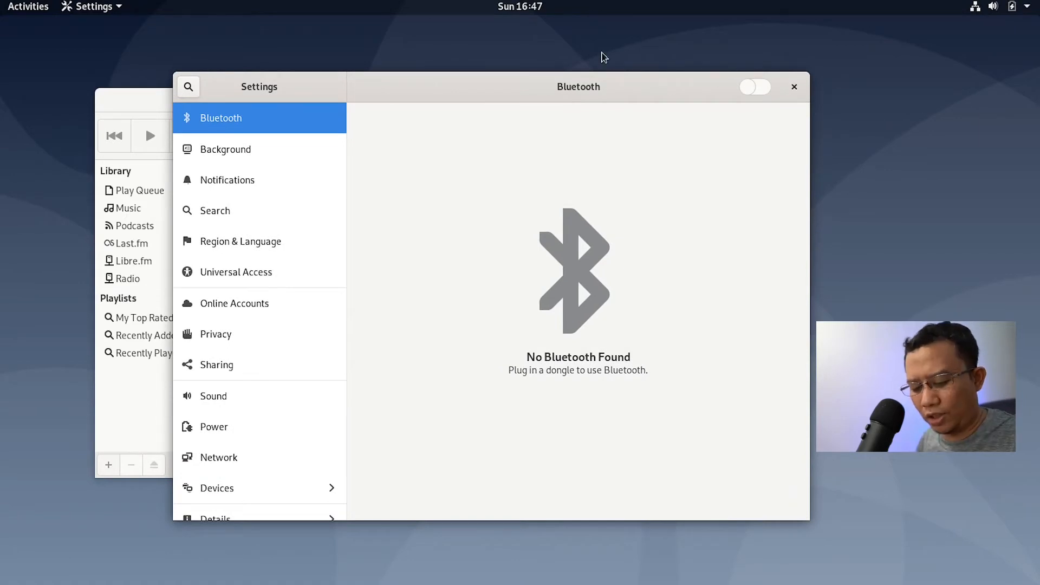
Step: Launch Tweaks by searching 'twea' and centre its window
key(super)
text(twea)
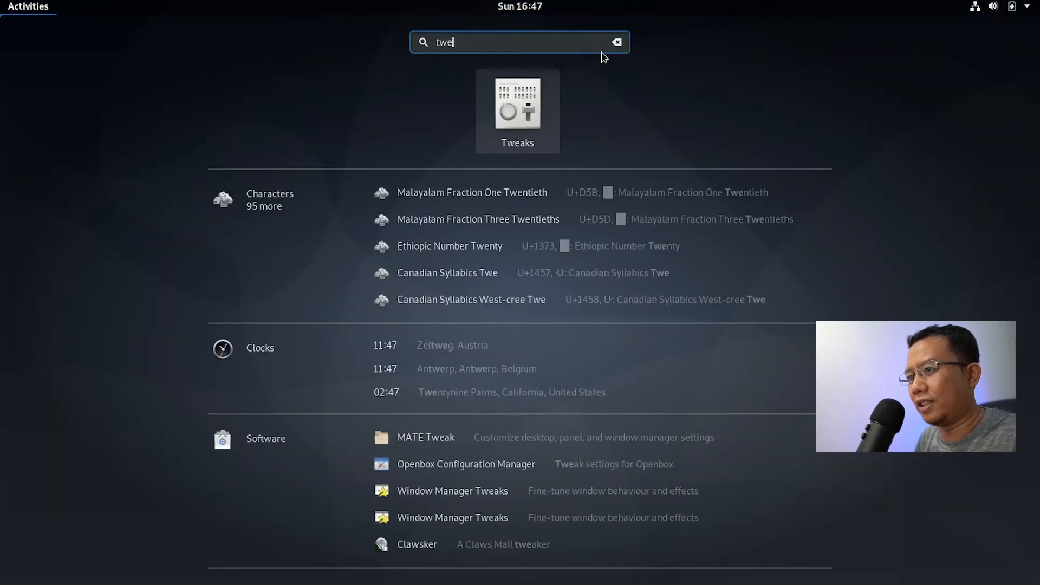
key(Return)
drag(403, 28, 643, 117)
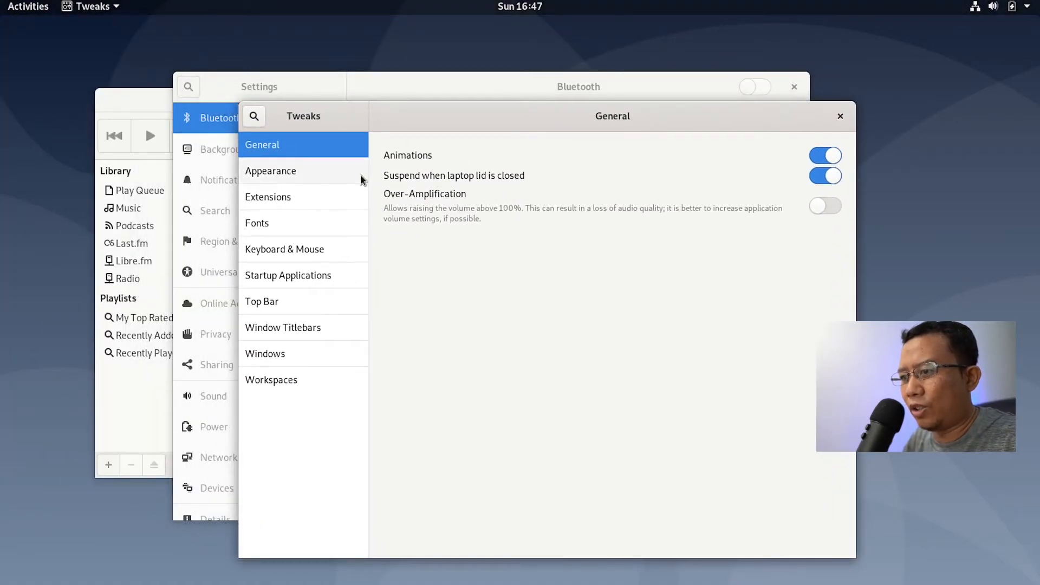
Step: Enable Maximize and Minimize titlebar buttons, try Left placement, keep Right, then close Tweaks
click(314, 171)
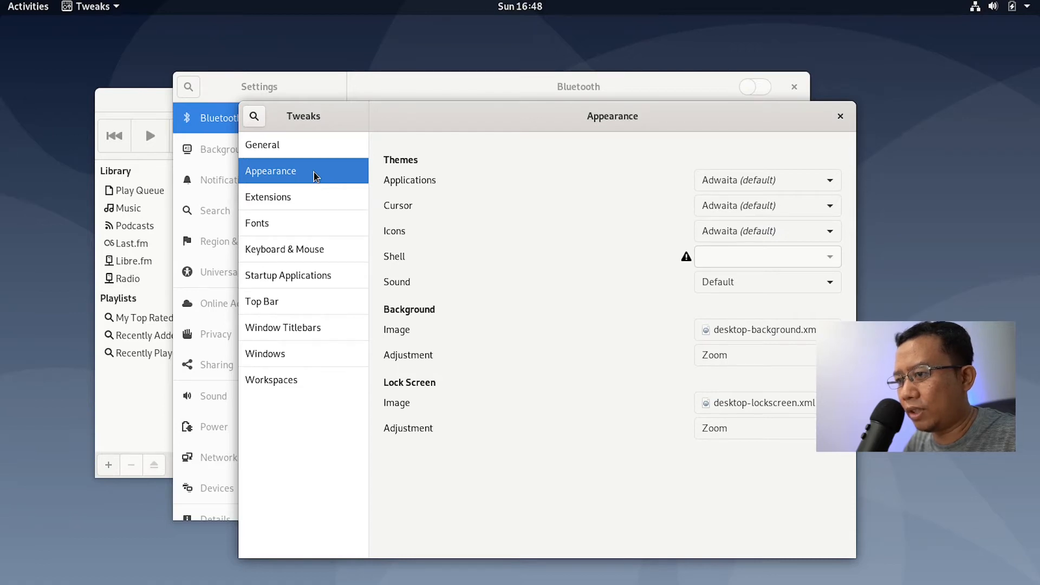
click(310, 329)
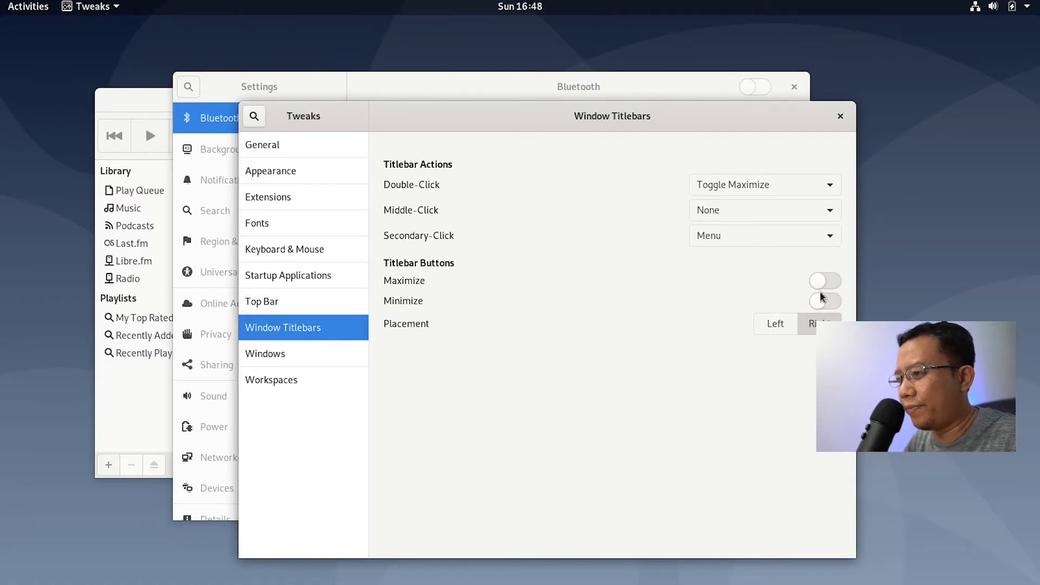
click(834, 282)
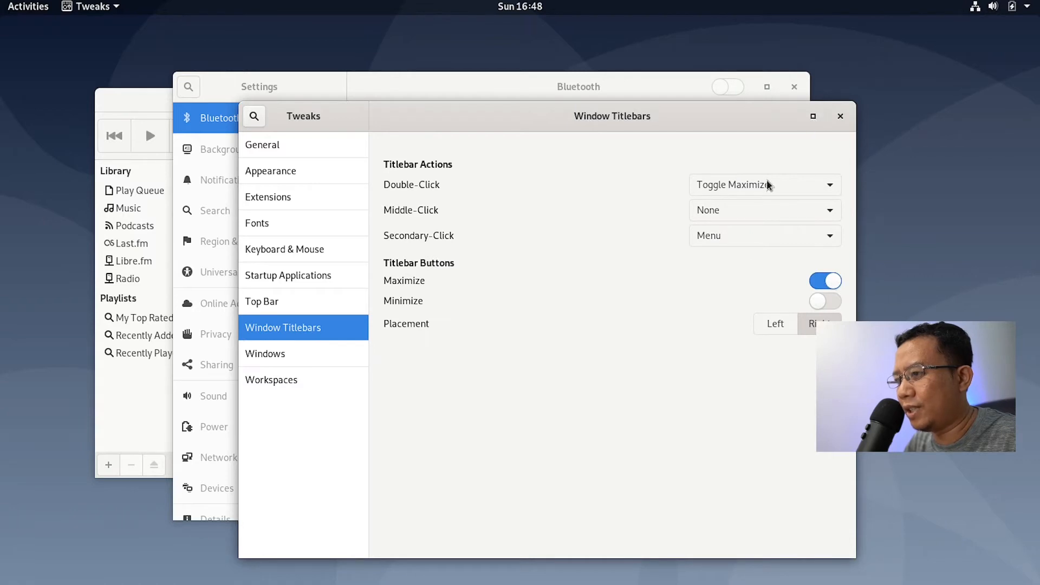
click(826, 302)
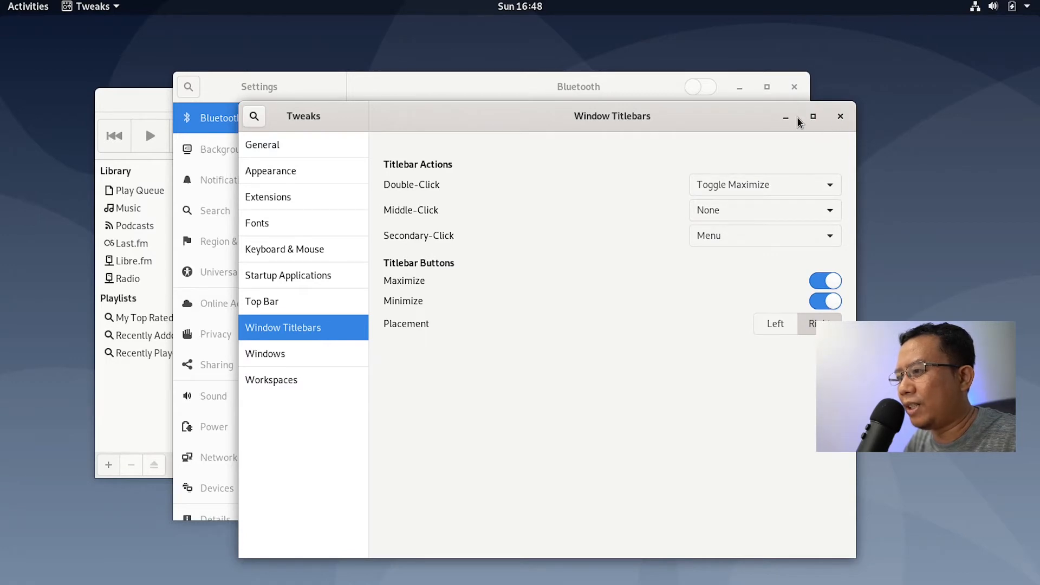
click(774, 324)
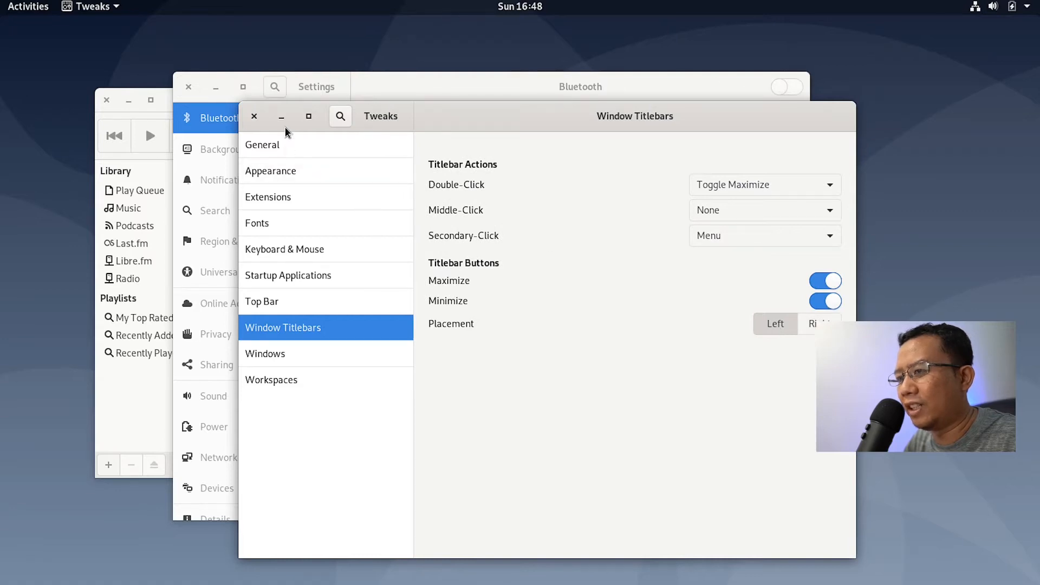
click(821, 323)
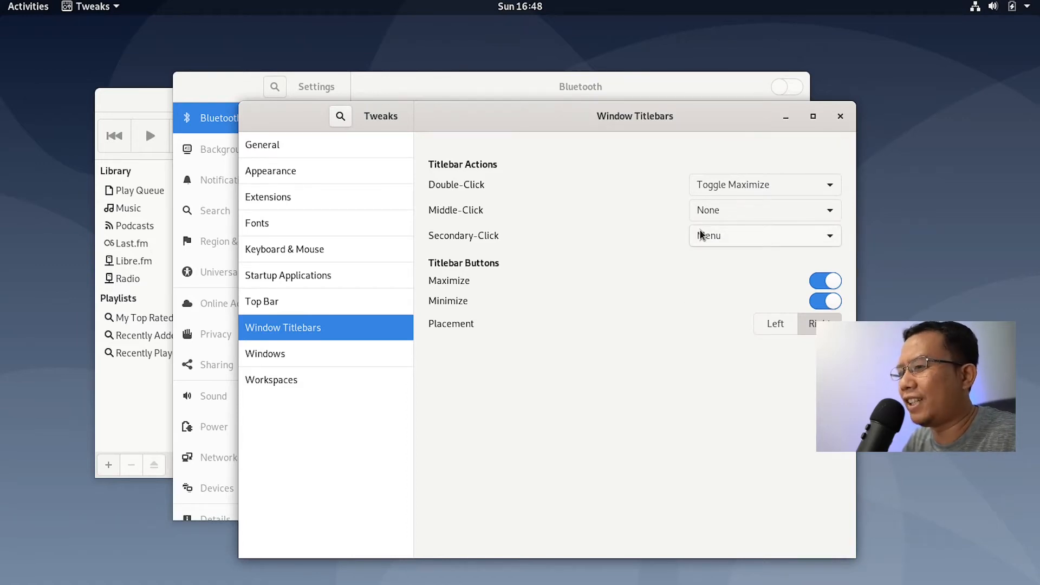
click(840, 116)
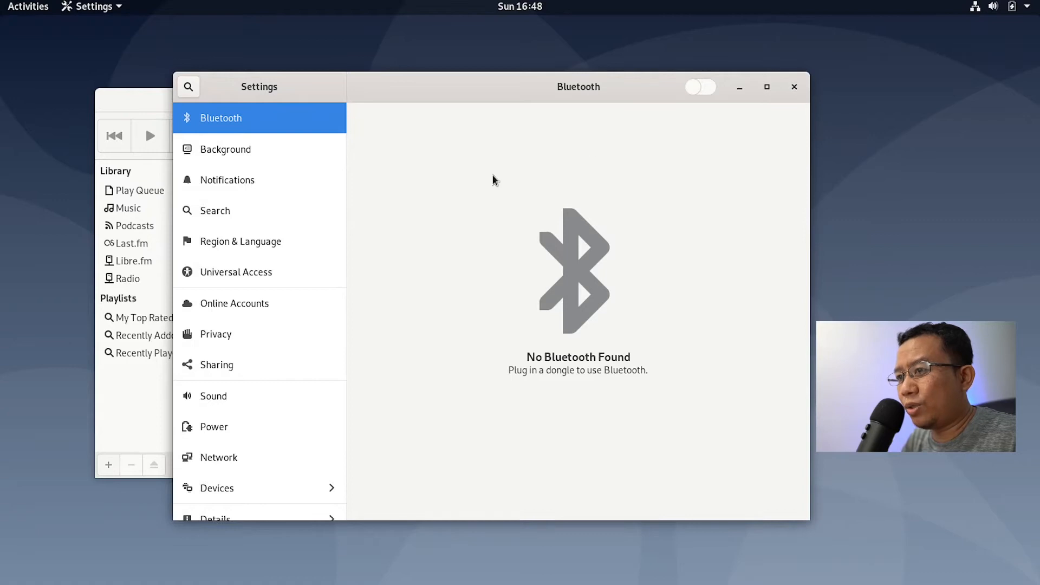
Step: Move the Settings window up and close Rhythmbox
drag(437, 100, 470, 77)
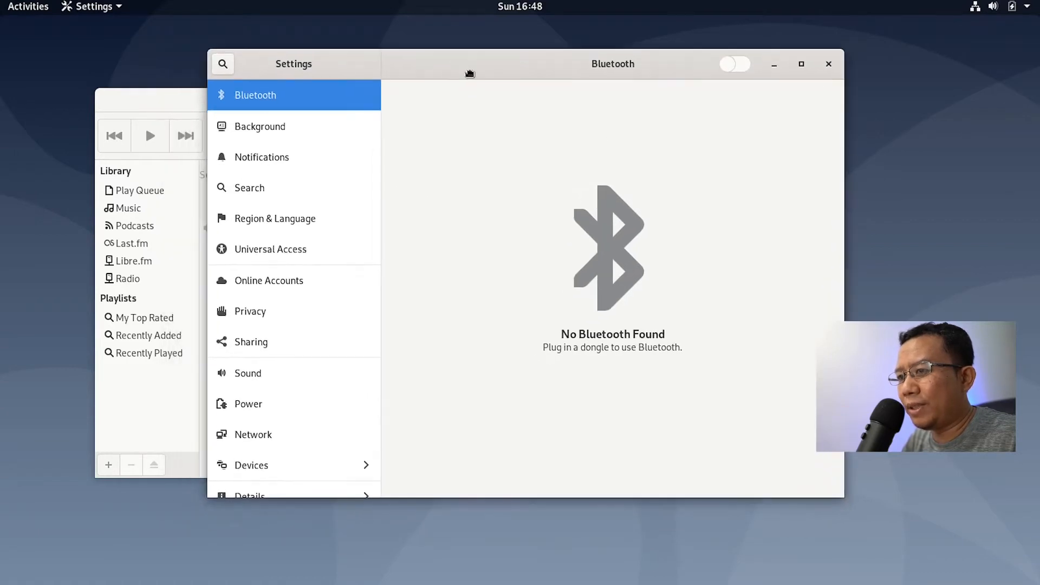
click(187, 113)
click(596, 100)
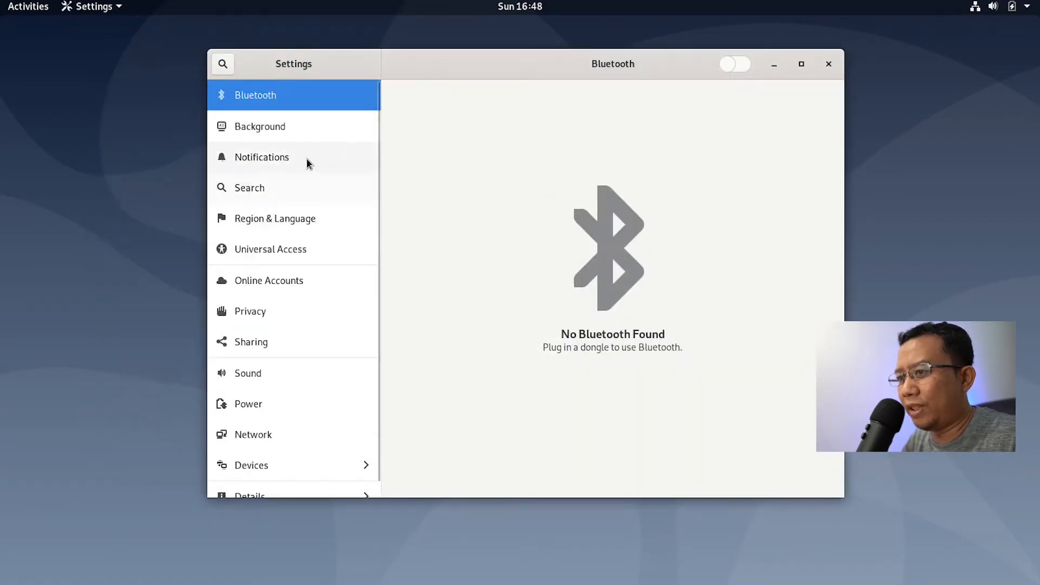
Step: Set the blue triangle wallpaper as the desktop background, then minimize Settings
click(303, 132)
click(564, 274)
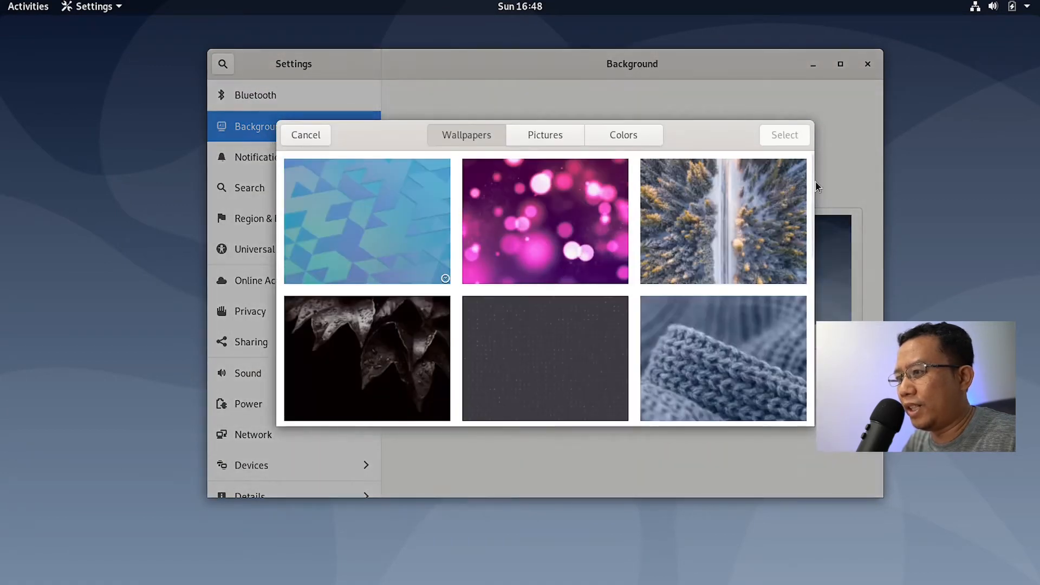
scroll(541, 195, down, 4)
click(537, 139)
click(483, 132)
scroll(515, 294, down, 6)
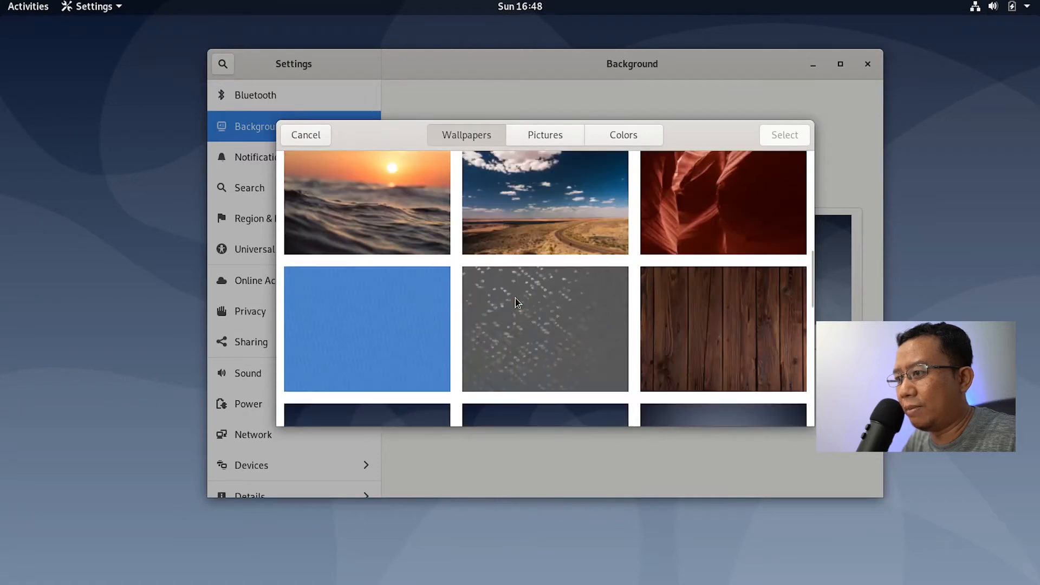
scroll(514, 298, down, 10)
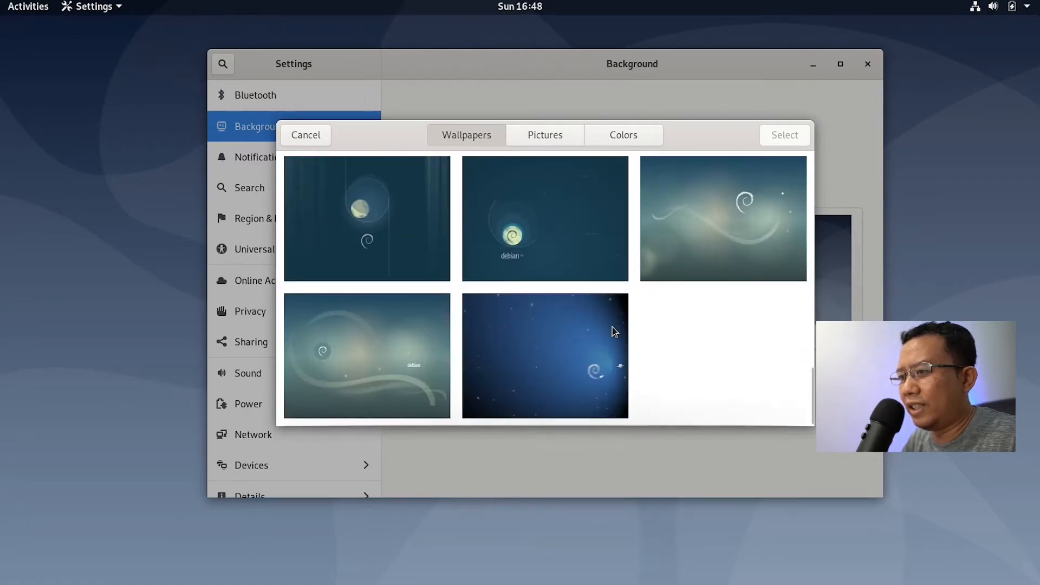
scroll(615, 331, up, 20)
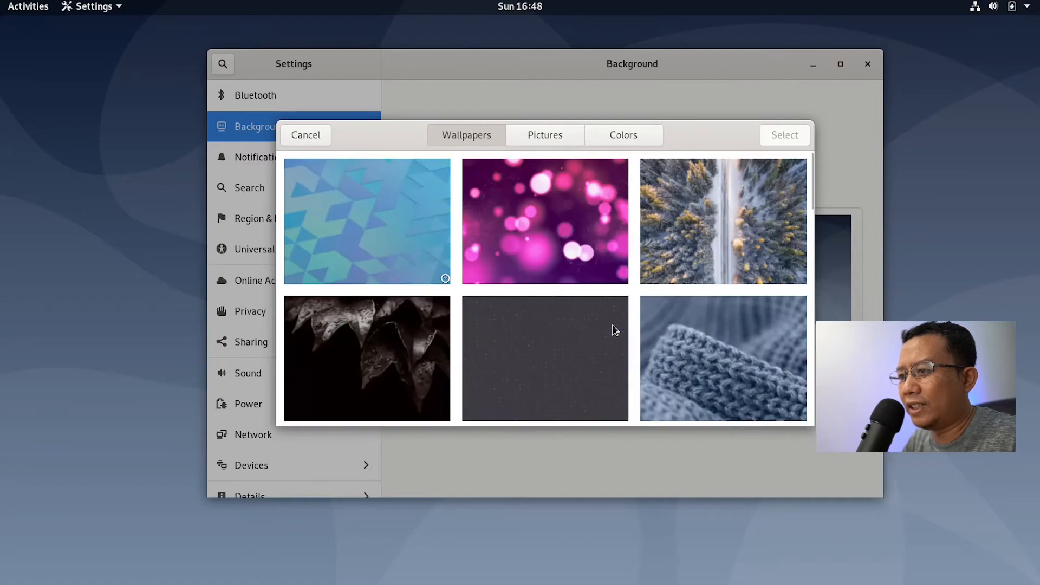
click(401, 221)
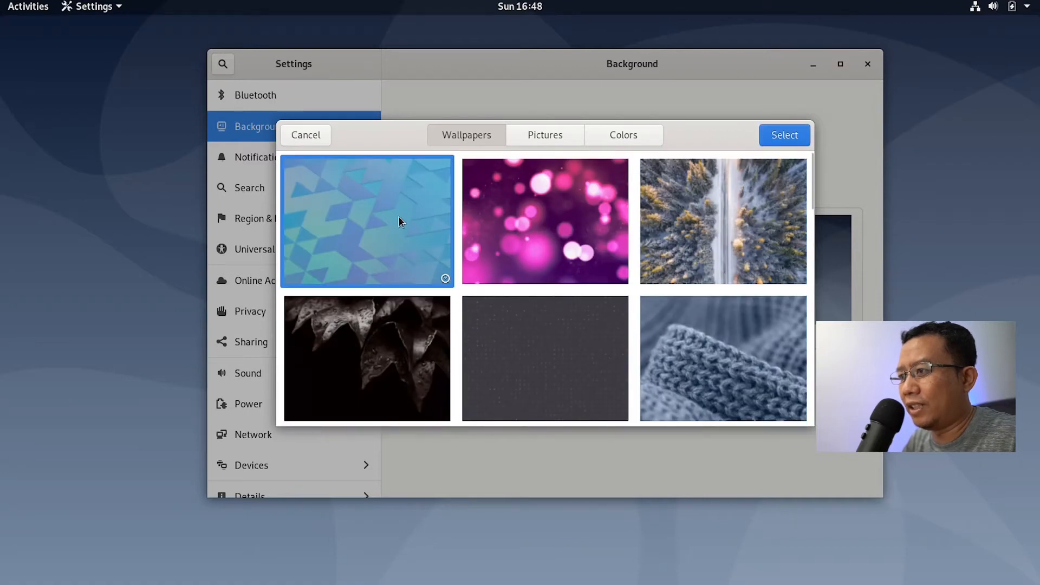
click(779, 135)
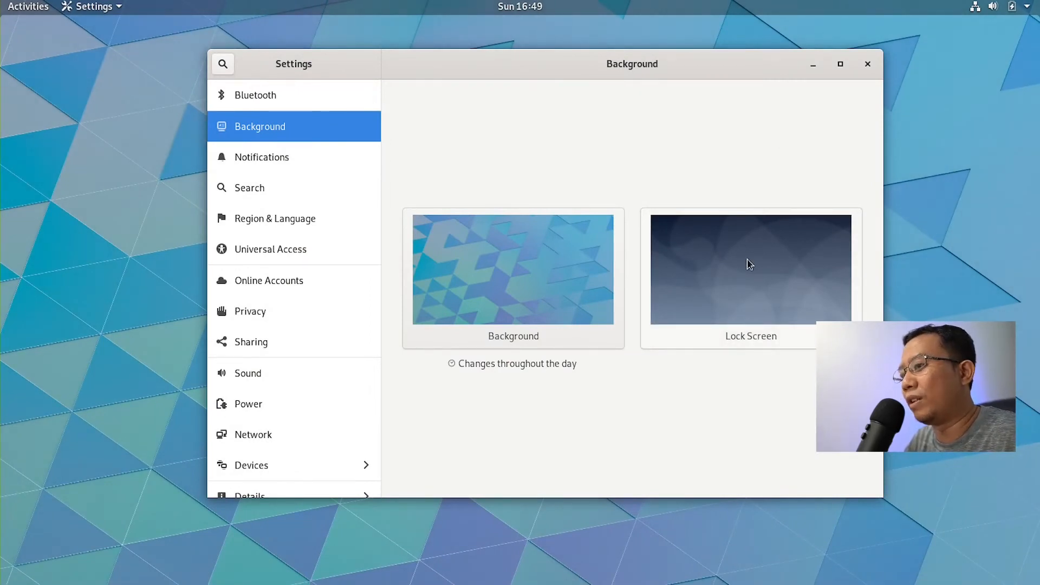
click(813, 65)
Step: Lock the screen and unlock it with the account password
key(super+l)
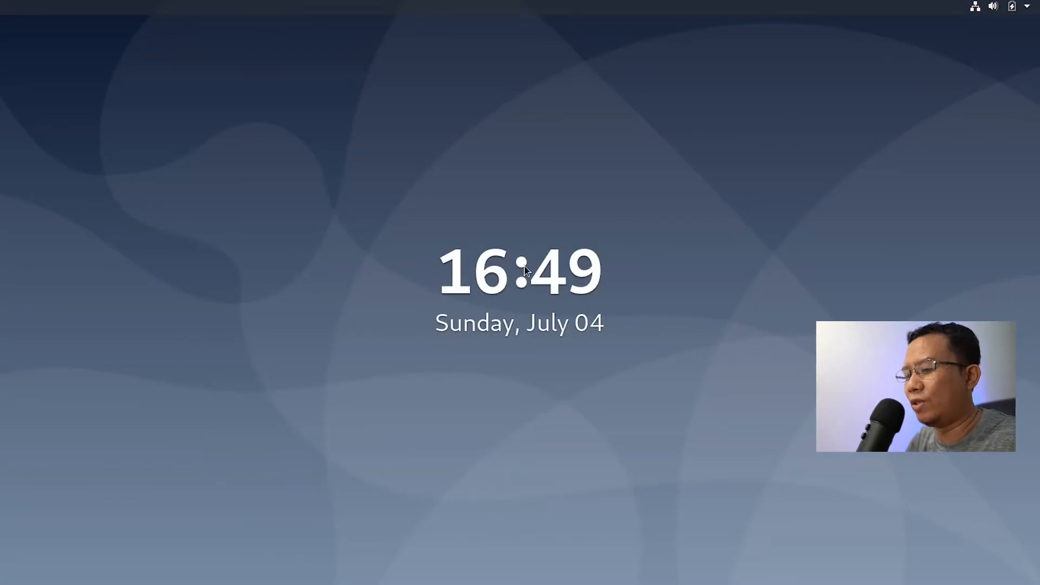
key(Return)
text(•••)
key(Return)
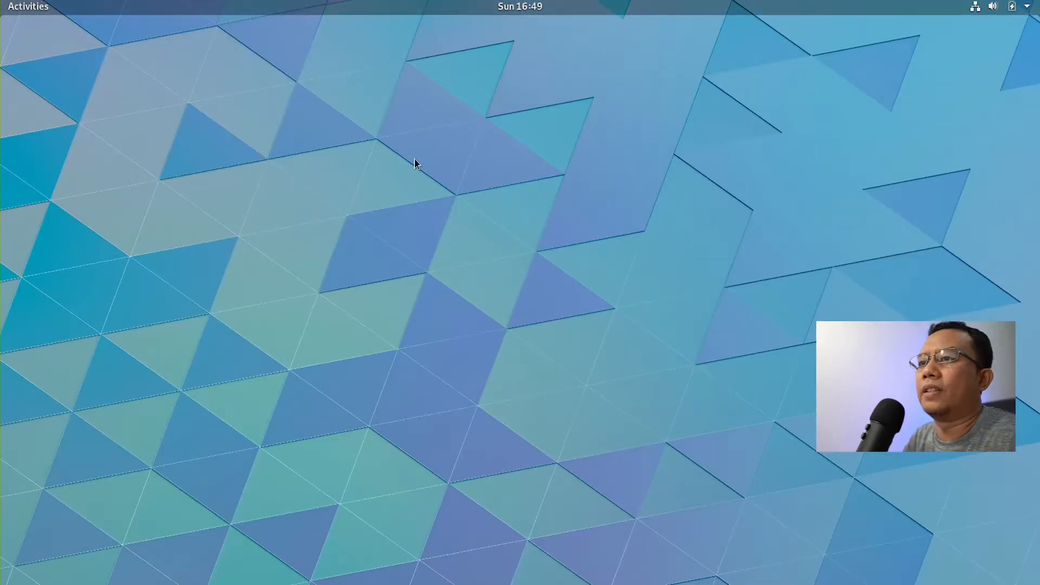
Step: Return to the Settings window via the overview, close it, and go back to the desktop
click(19, 9)
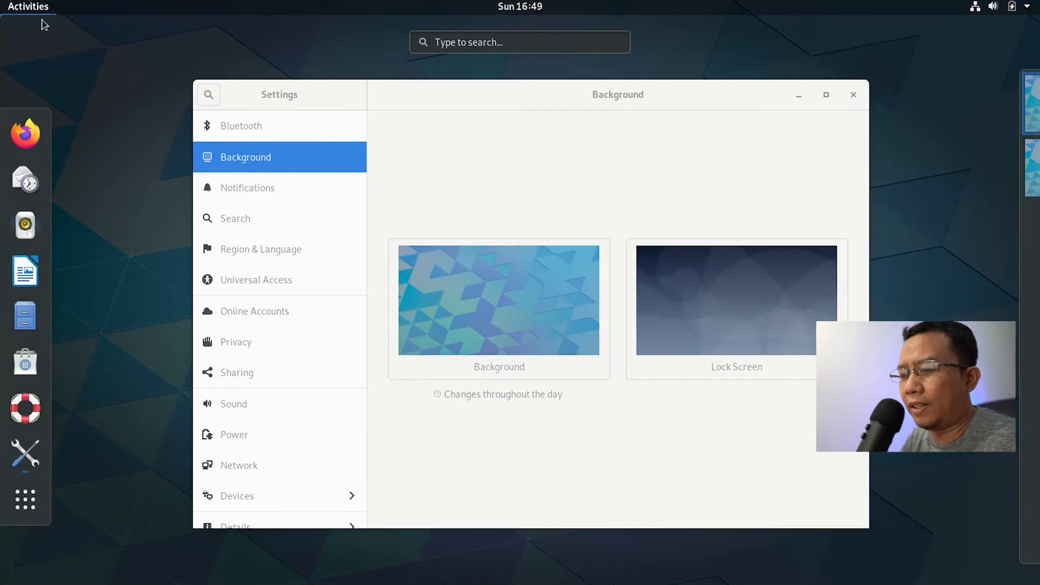
click(497, 129)
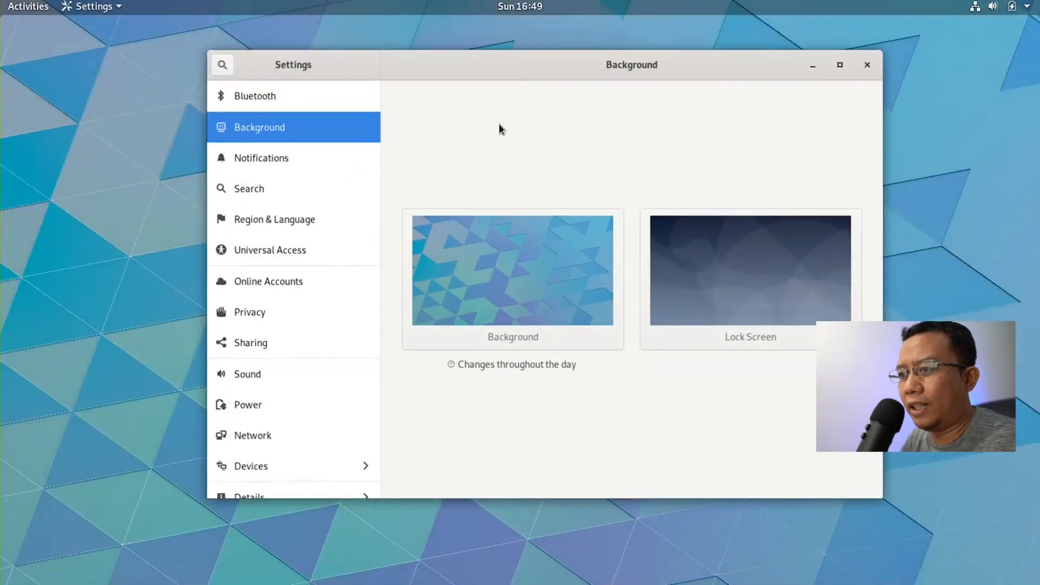
click(868, 65)
click(28, 6)
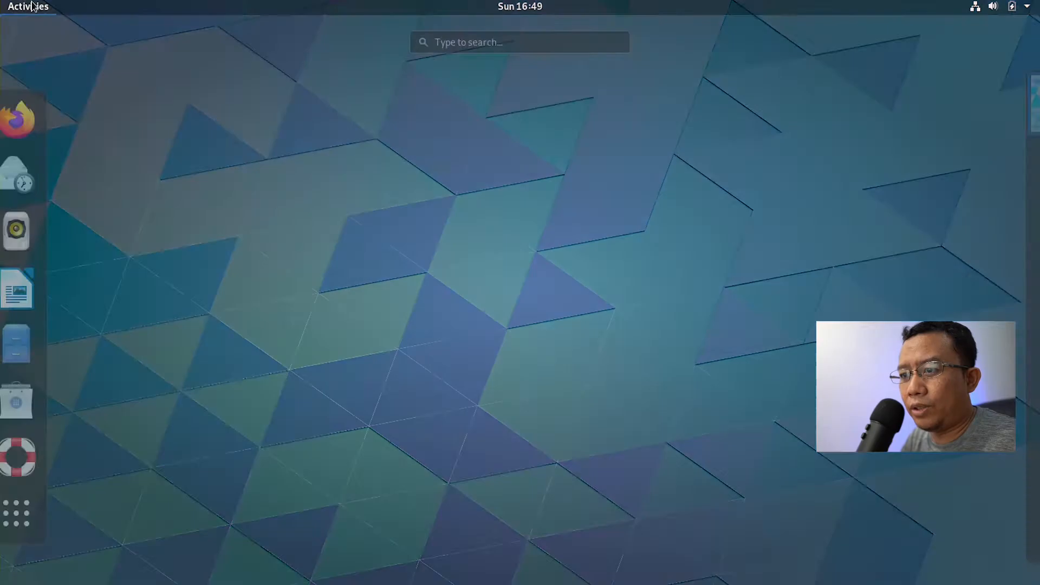
click(378, 180)
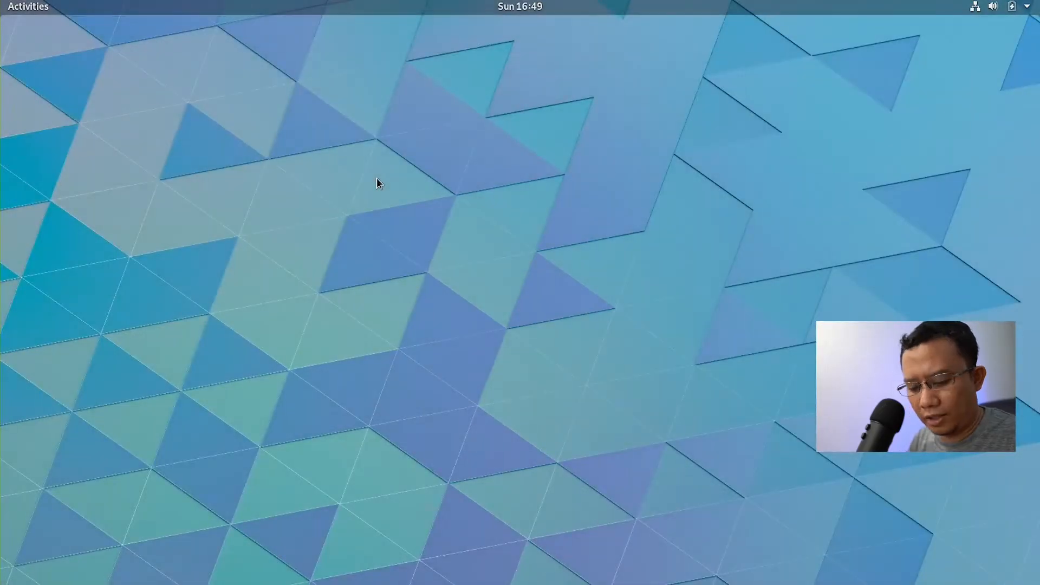
Step: Open a terminal by searching 'ter', run df, and select the /dev/sda1 row
key(super)
text(ter)
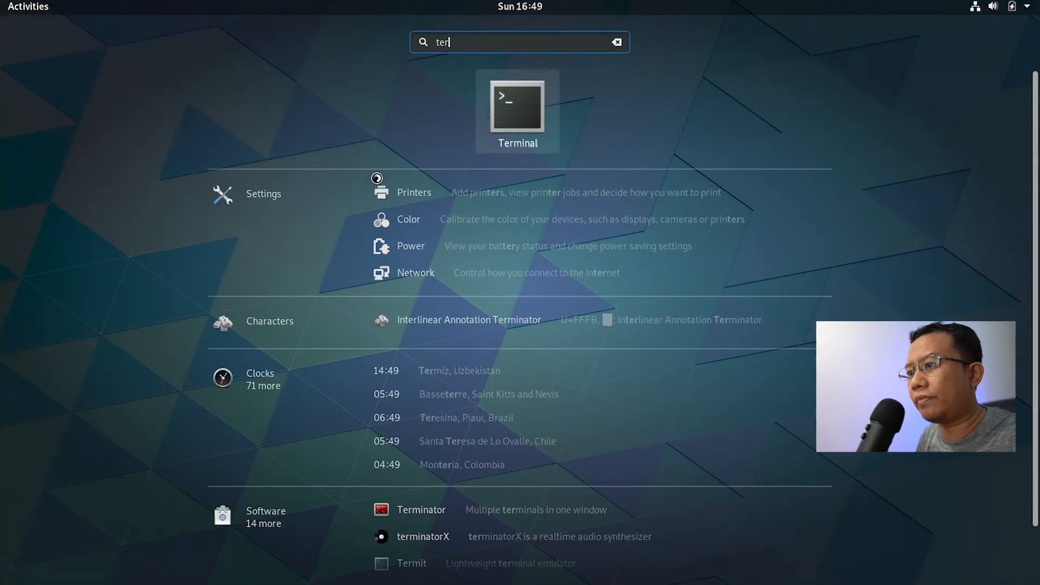
key(Return)
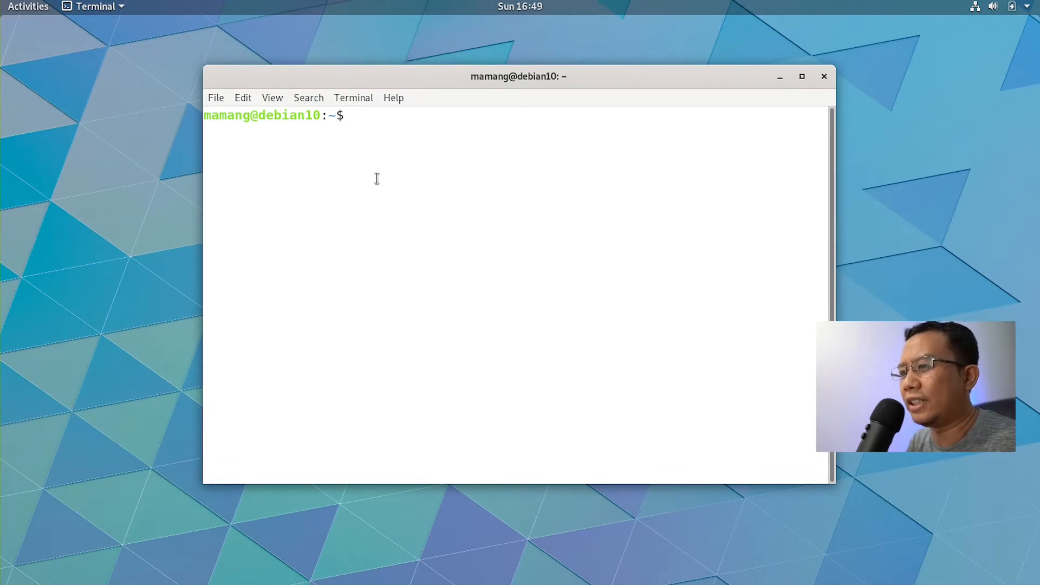
text(df)
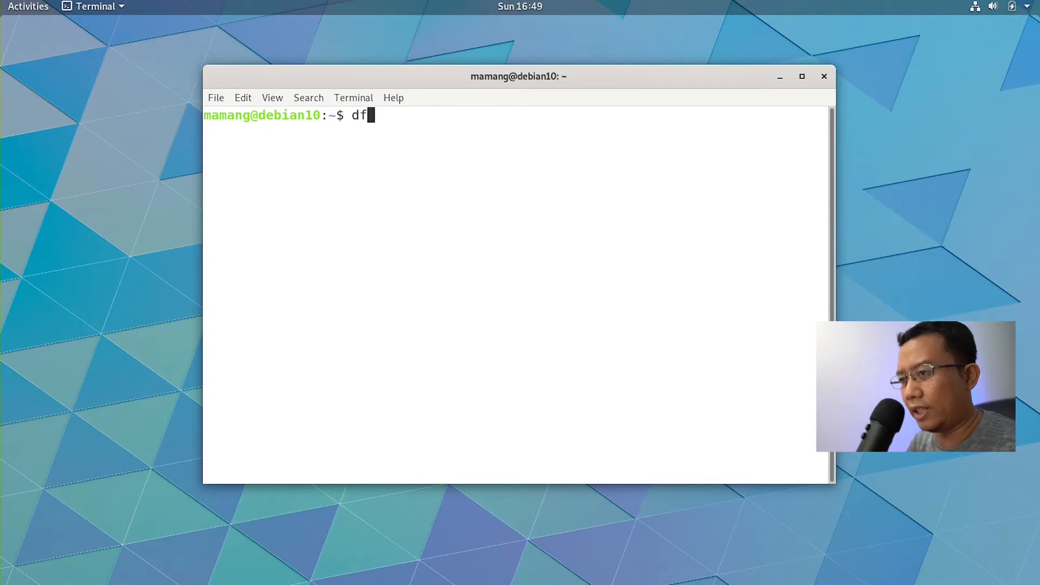
key(Return)
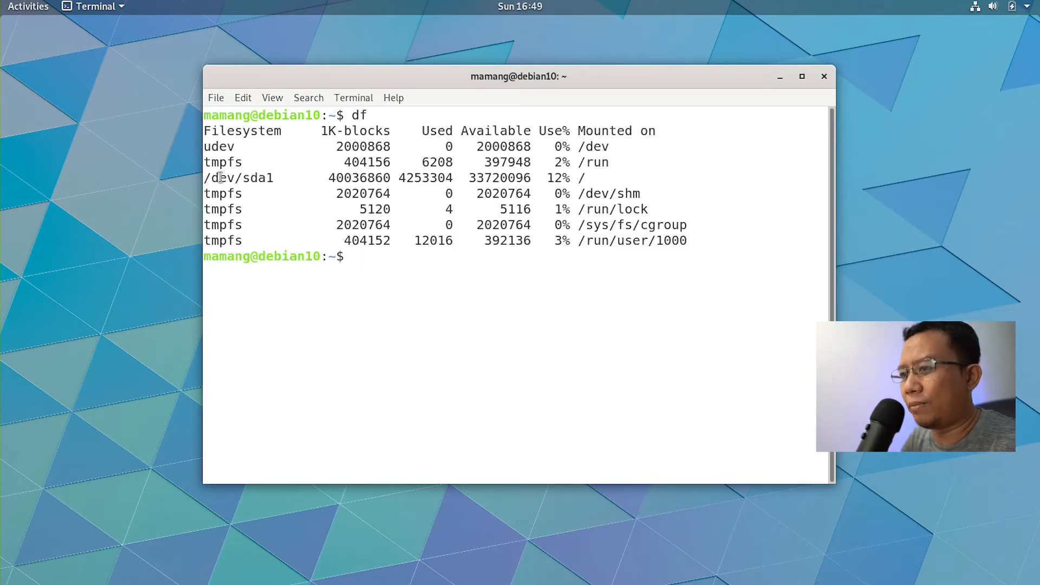
drag(203, 177, 586, 177)
click(585, 177)
Step: Run df -h, highlight the /dev/sda1 row, and move the terminal window left and down
text(df -h)
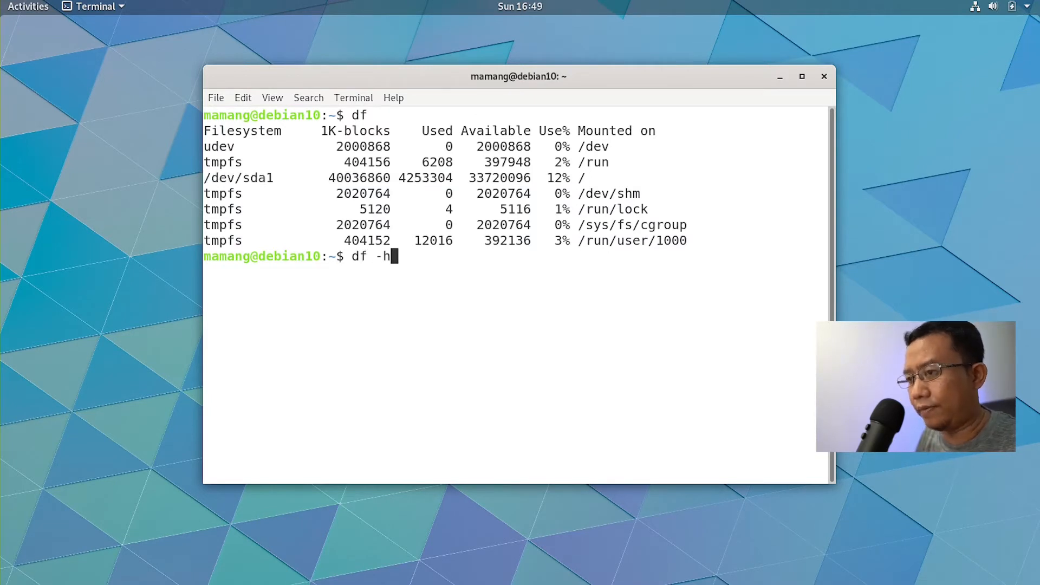
key(Return)
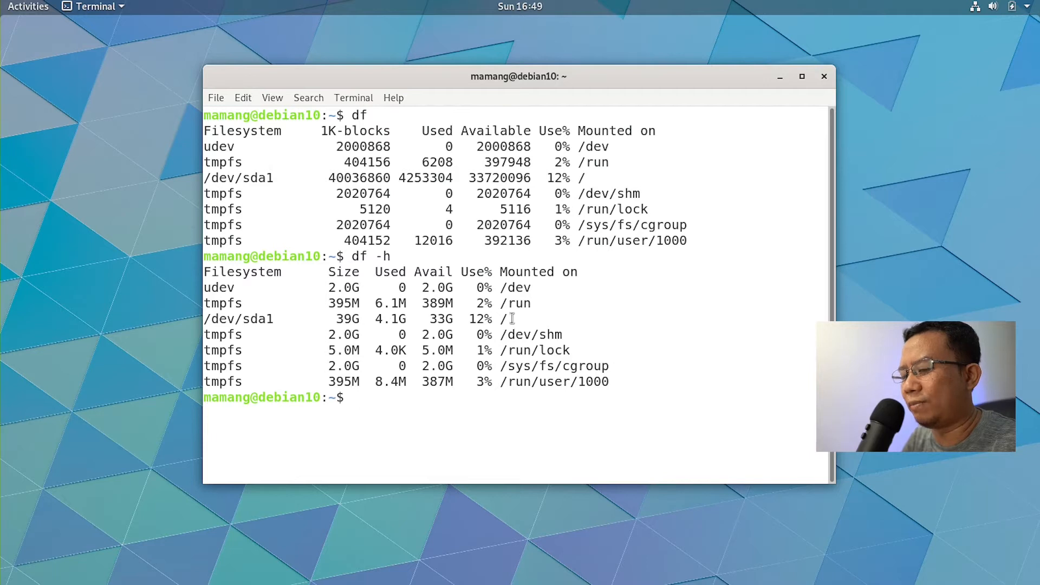
drag(513, 319, 197, 321)
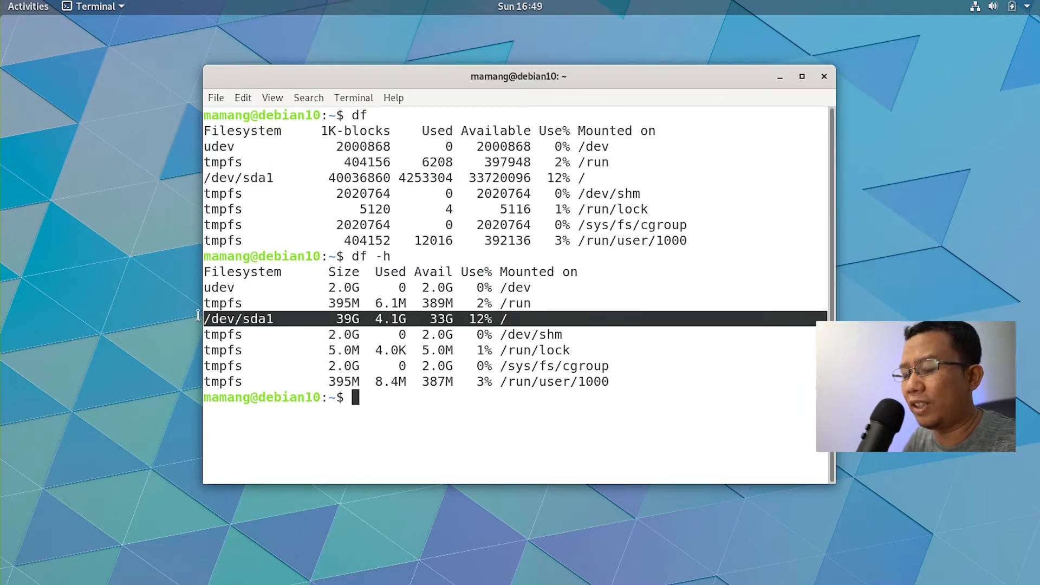
click(34, 7)
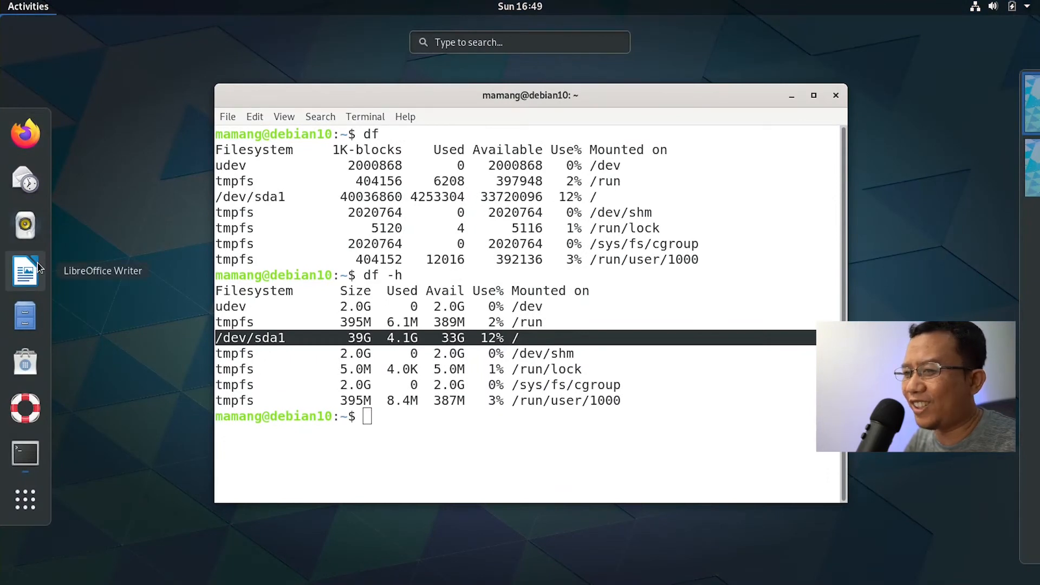
click(599, 322)
drag(527, 90, 488, 104)
click(467, 257)
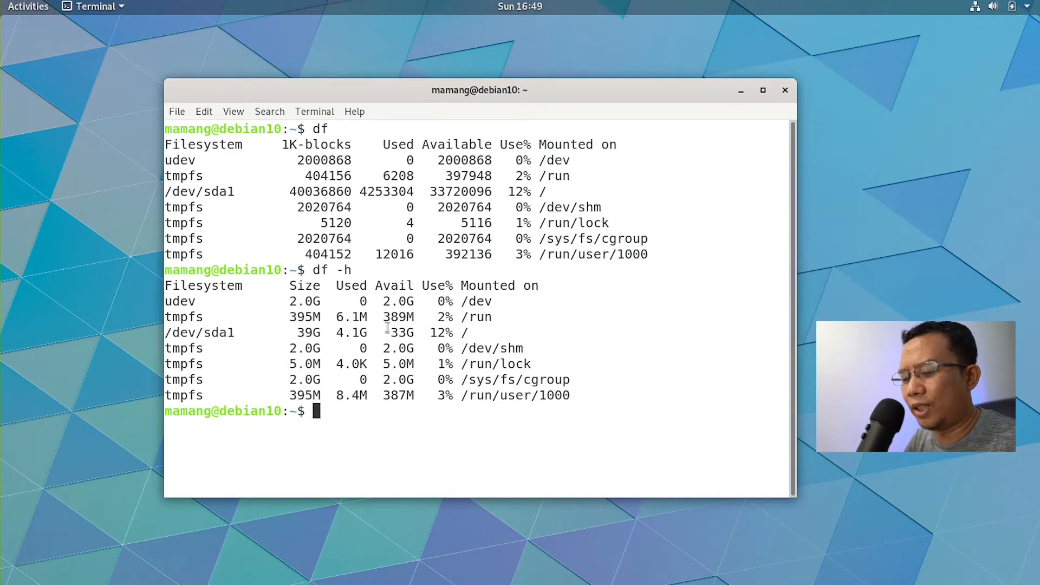
Step: List filesystem types with df -Th and highlight ext4 for /dev/sda1
text(df -Th)
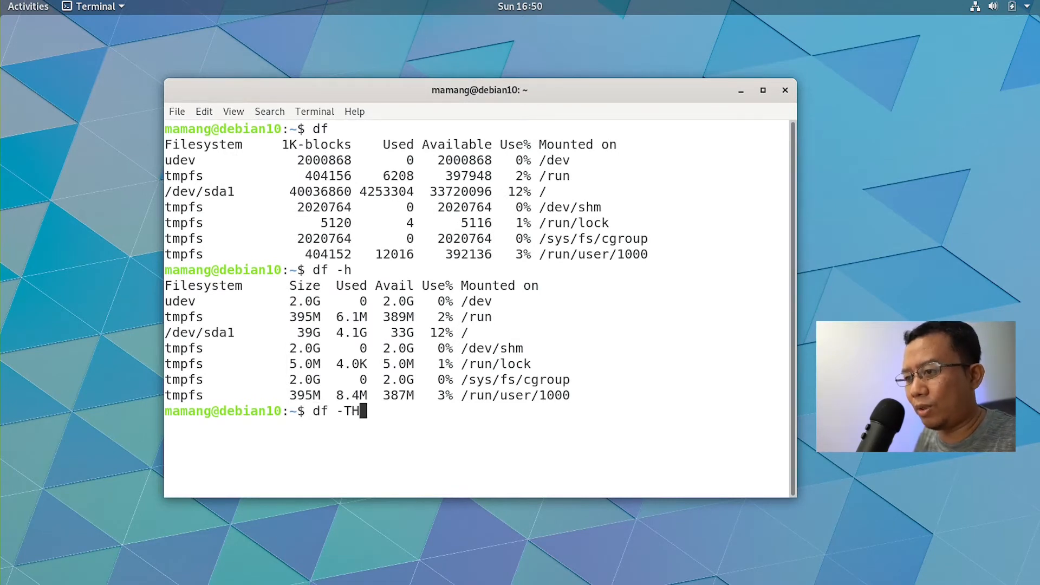
key(Return)
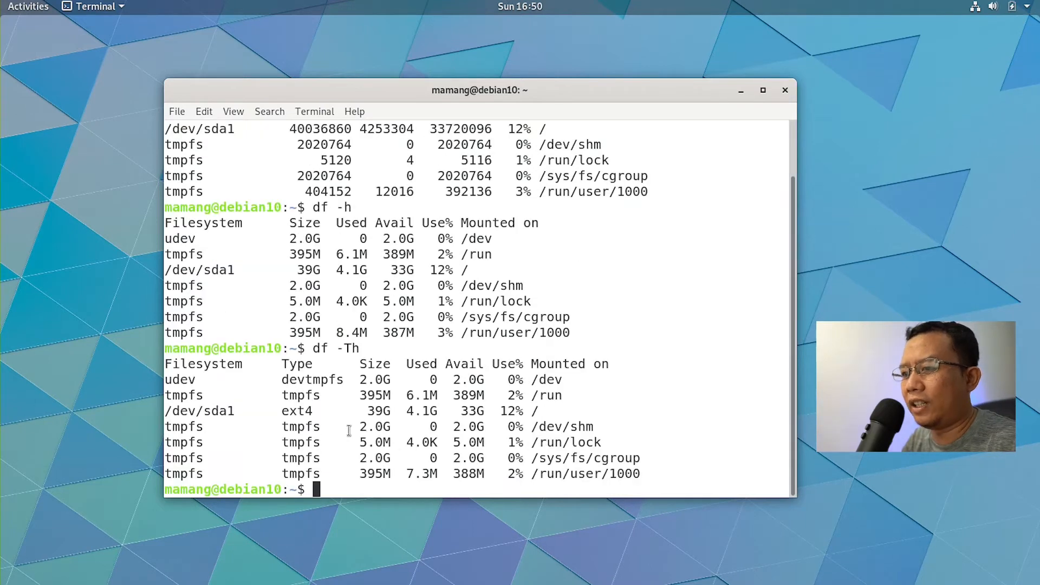
double_click(290, 413)
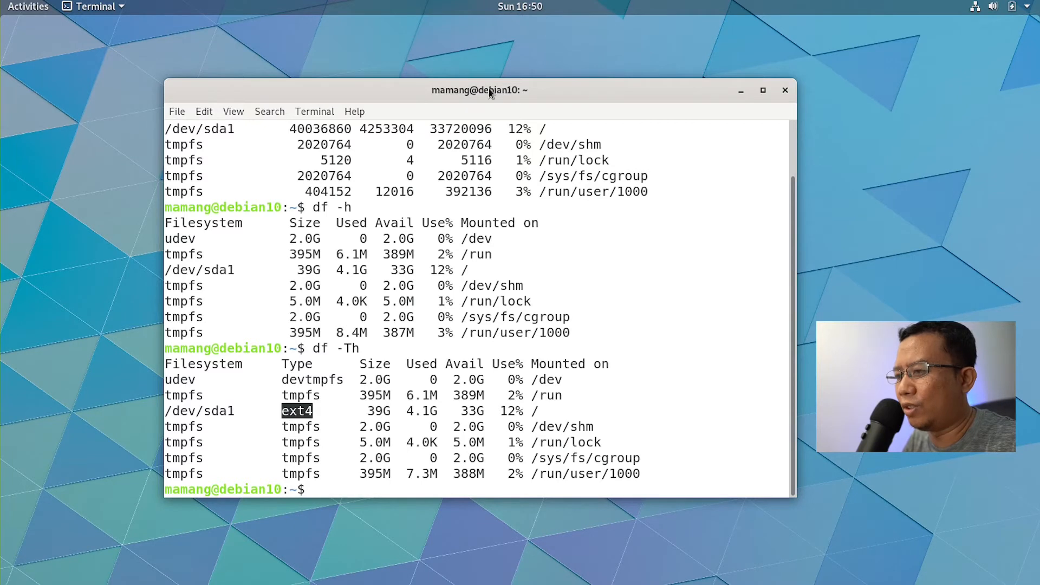
drag(489, 92, 472, 77)
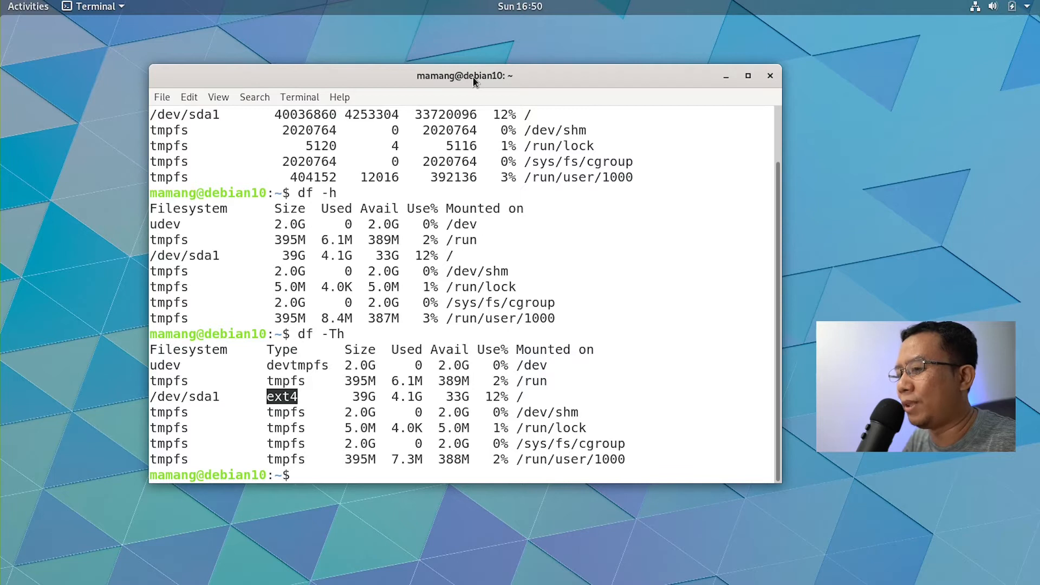
click(494, 372)
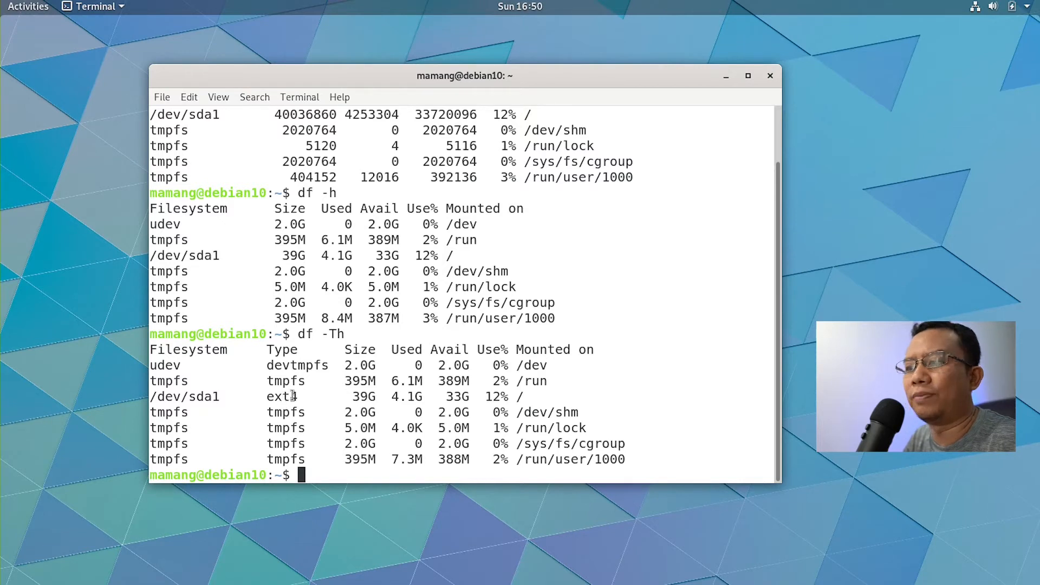
Step: Count installed packages with dpkg -l |wc -l and highlight the 1516 result
text(d)
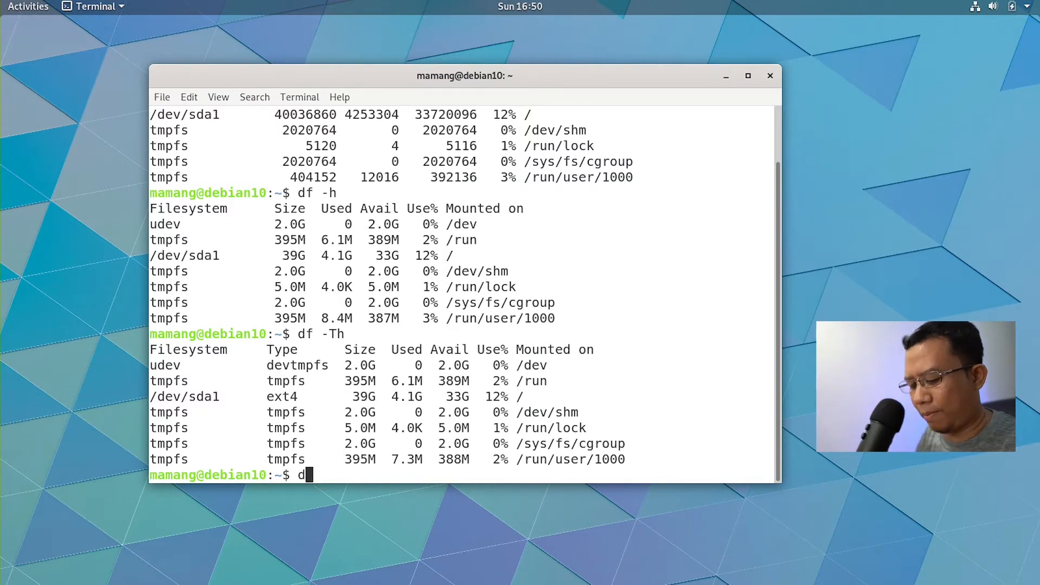
text(pkg -l |wc -l)
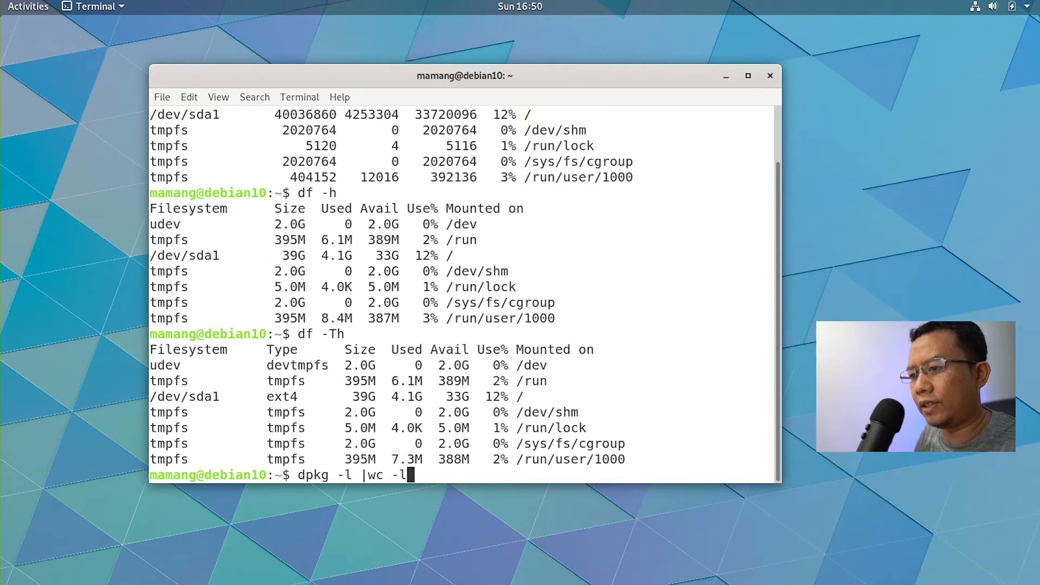
key(Return)
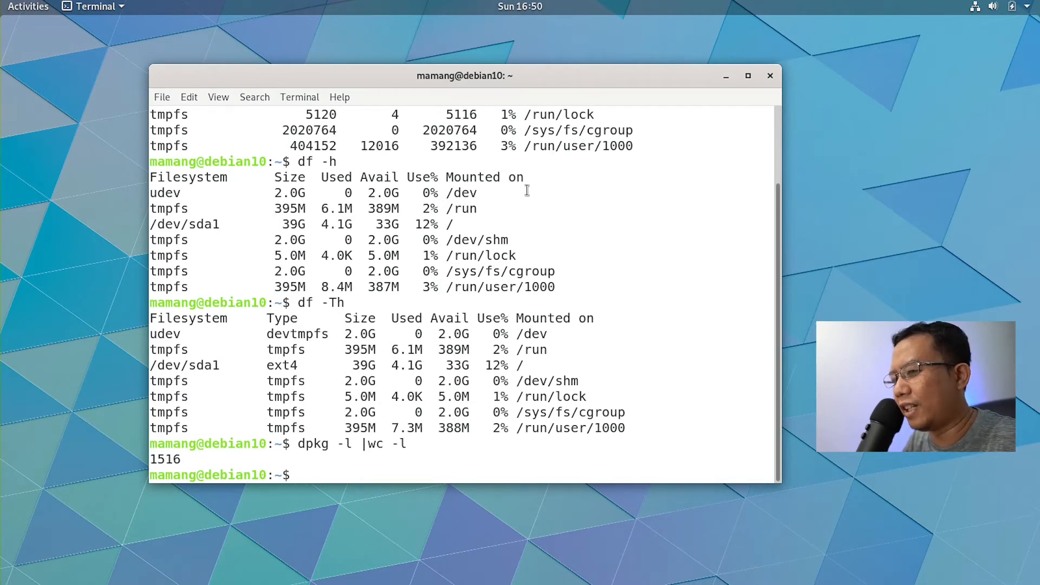
double_click(164, 458)
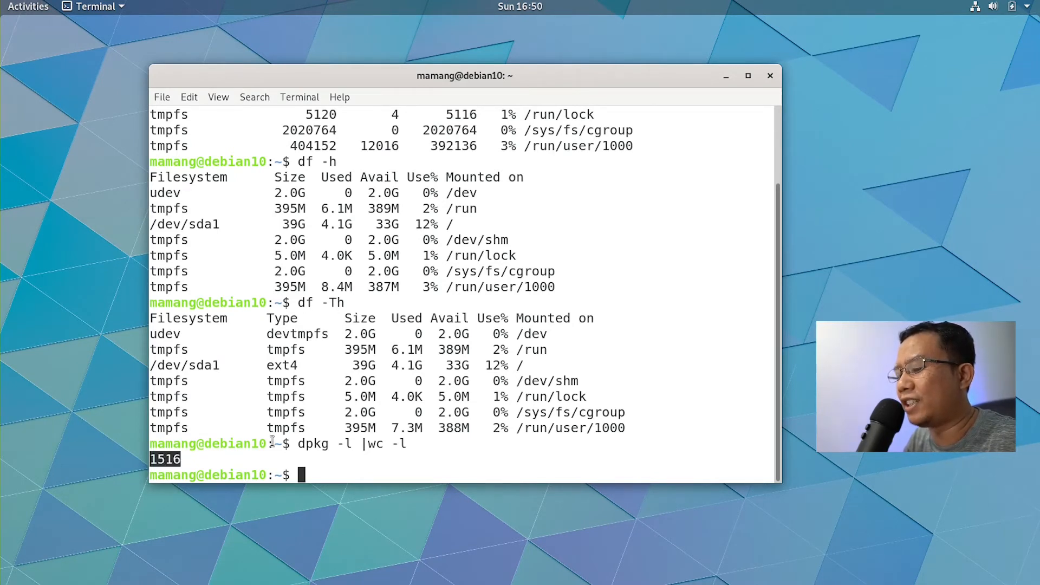
click(442, 245)
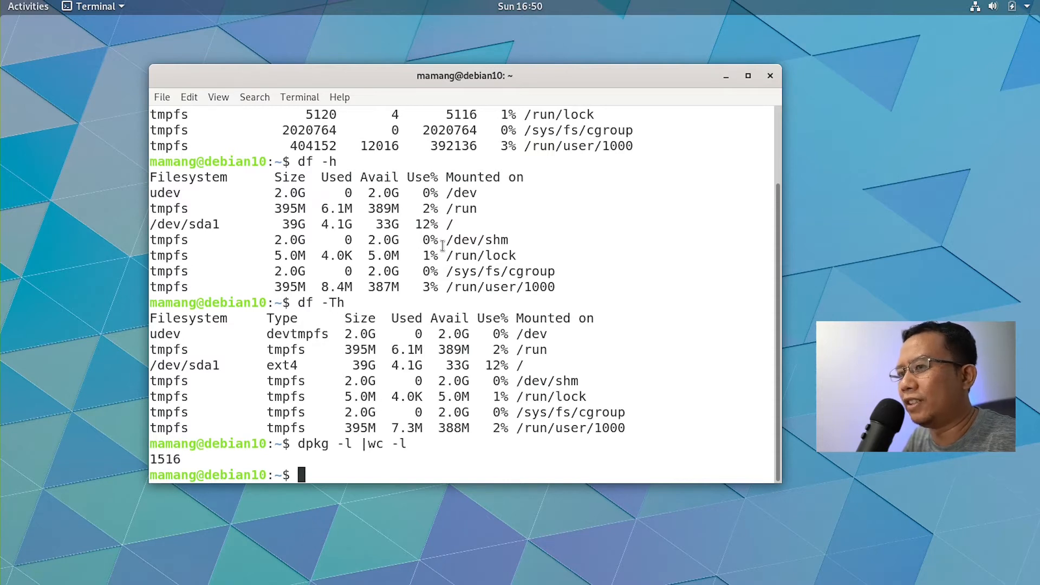
click(23, 7)
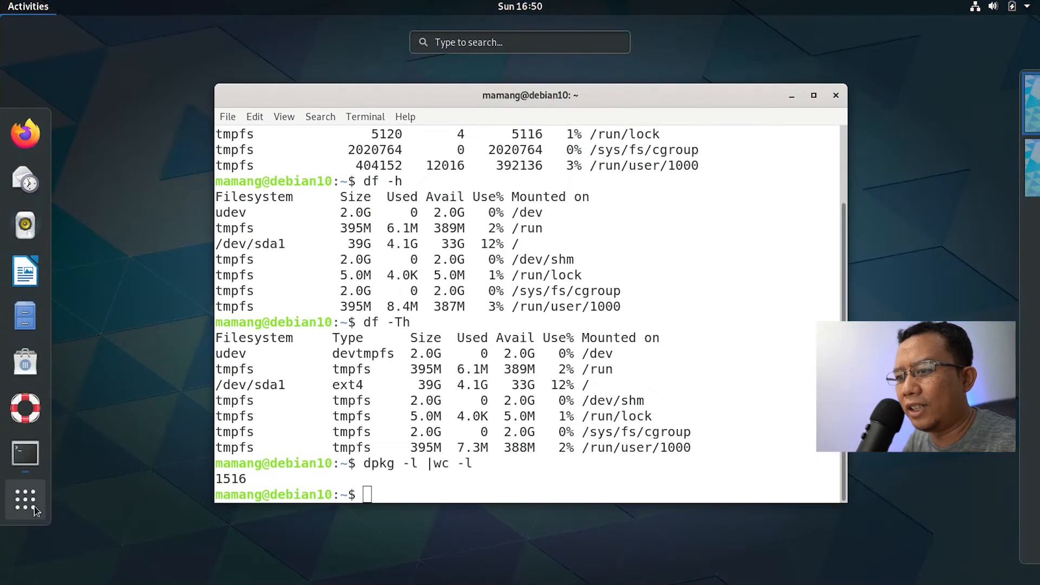
click(27, 499)
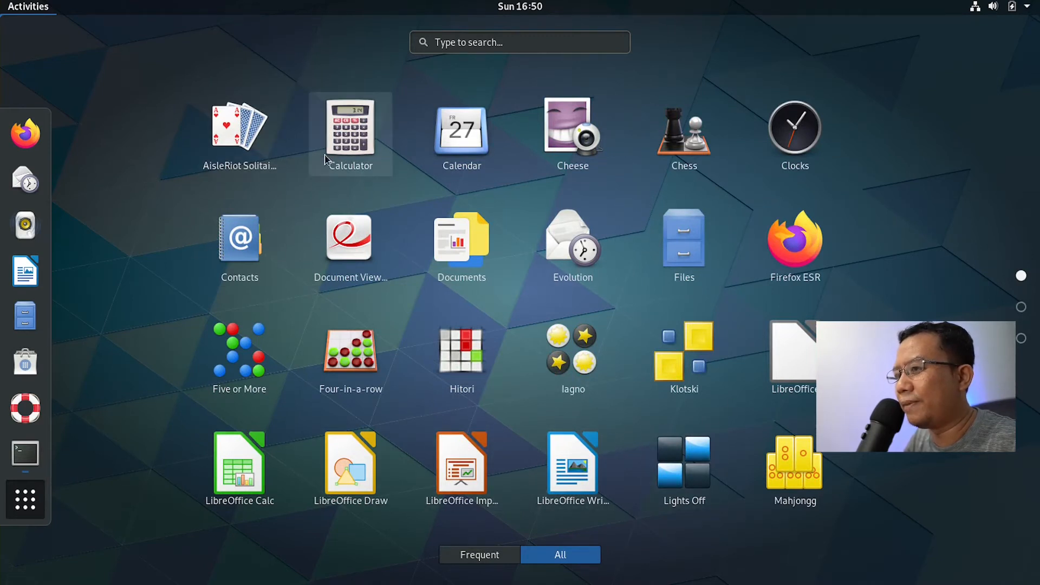
click(1022, 307)
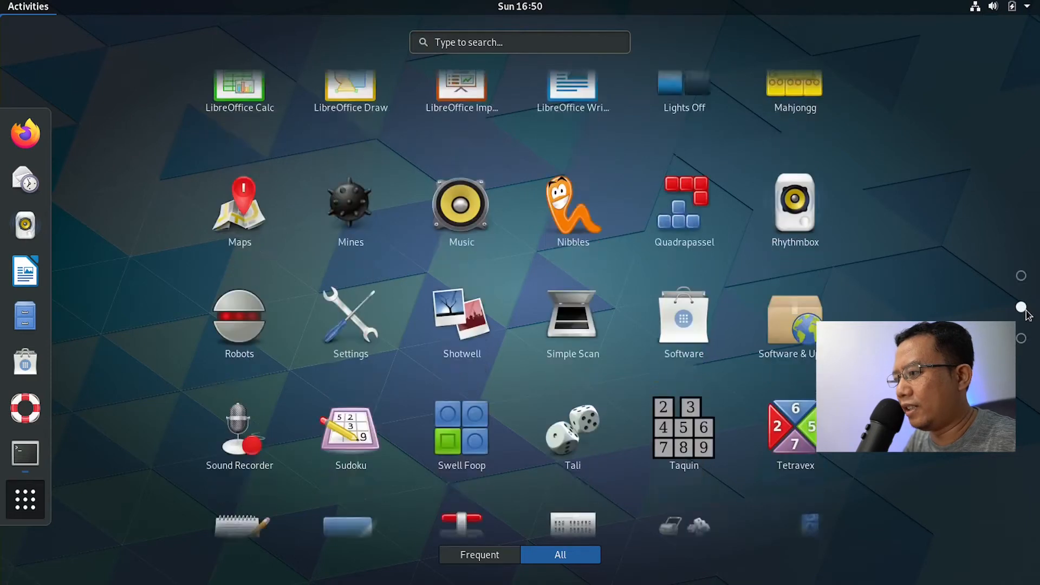
scroll(684, 466, down, 1)
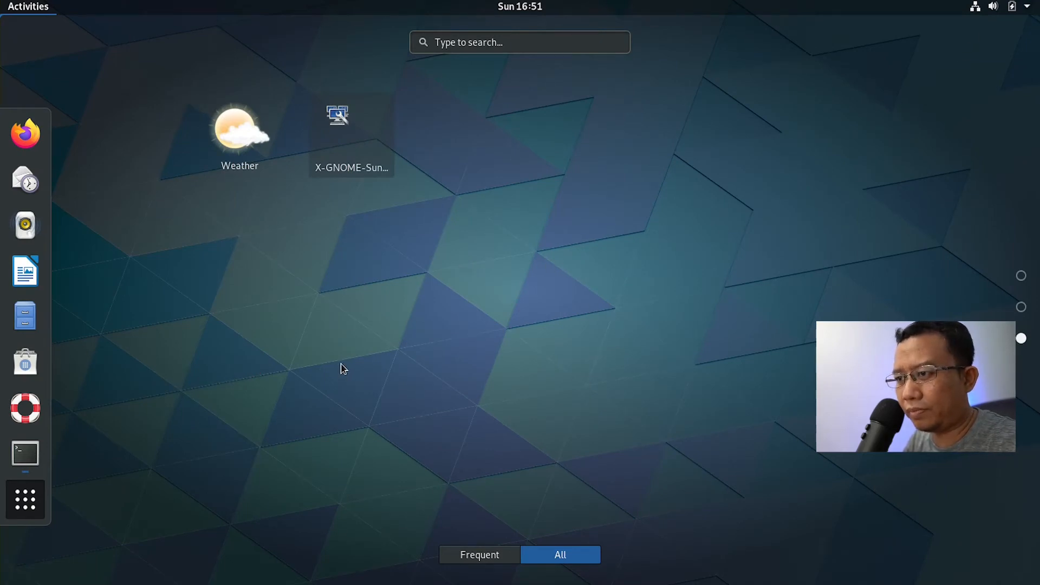
key(Escape)
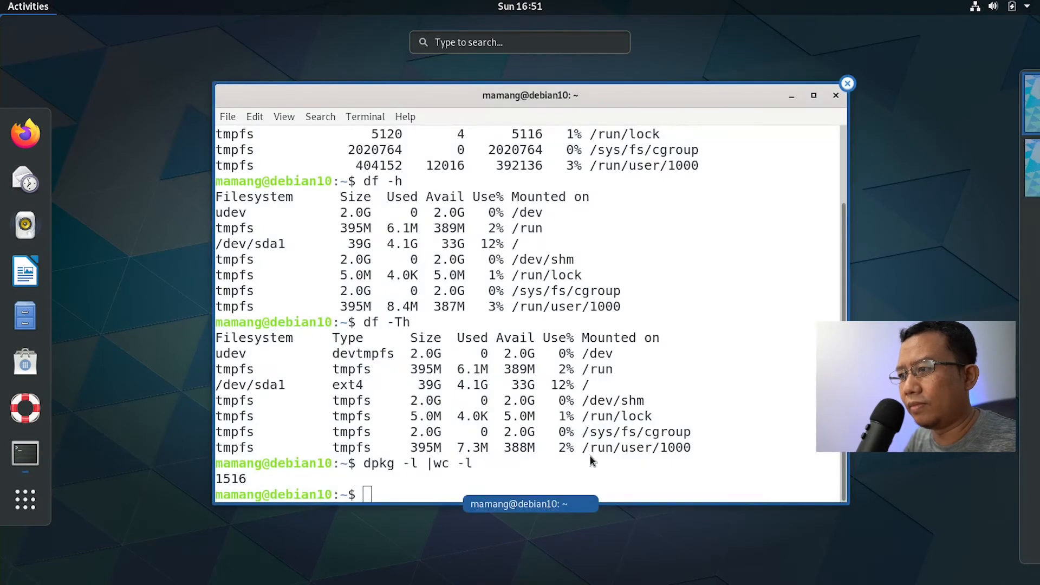
Step: Snap the terminal window to the left and right halves, then maximize it
click(667, 314)
drag(538, 80, 521, 99)
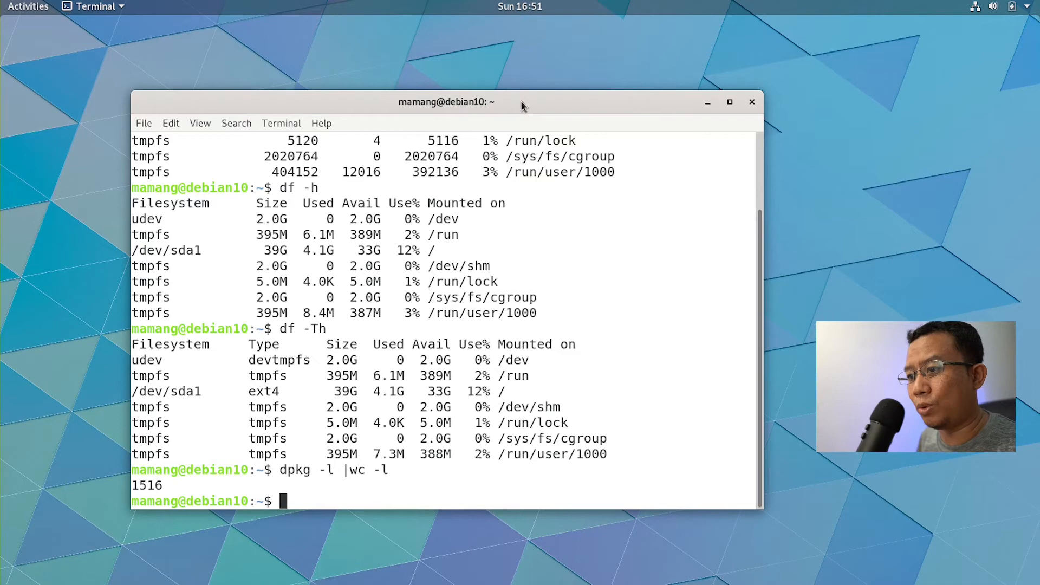
key(super+Left)
key(super+Right)
key(super+Left)
key(super+Up)
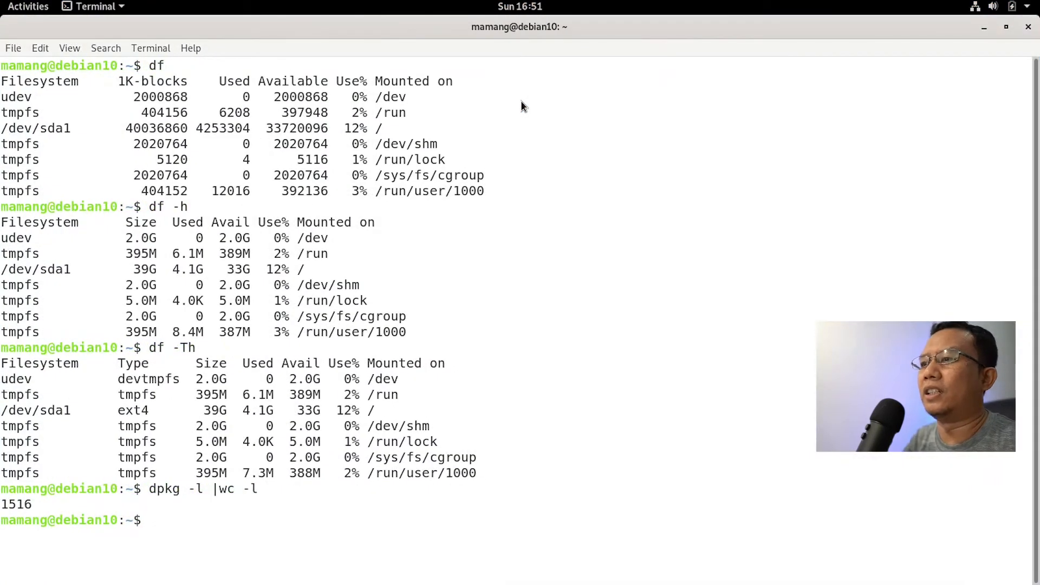
Step: Minimize the terminal and bring it back from the Activities overview
click(985, 28)
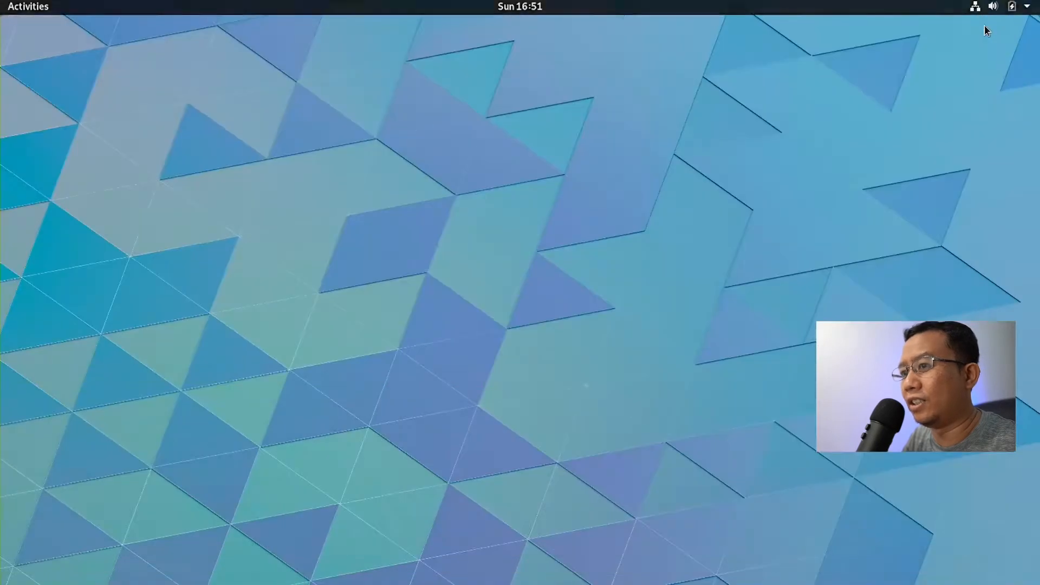
click(18, 7)
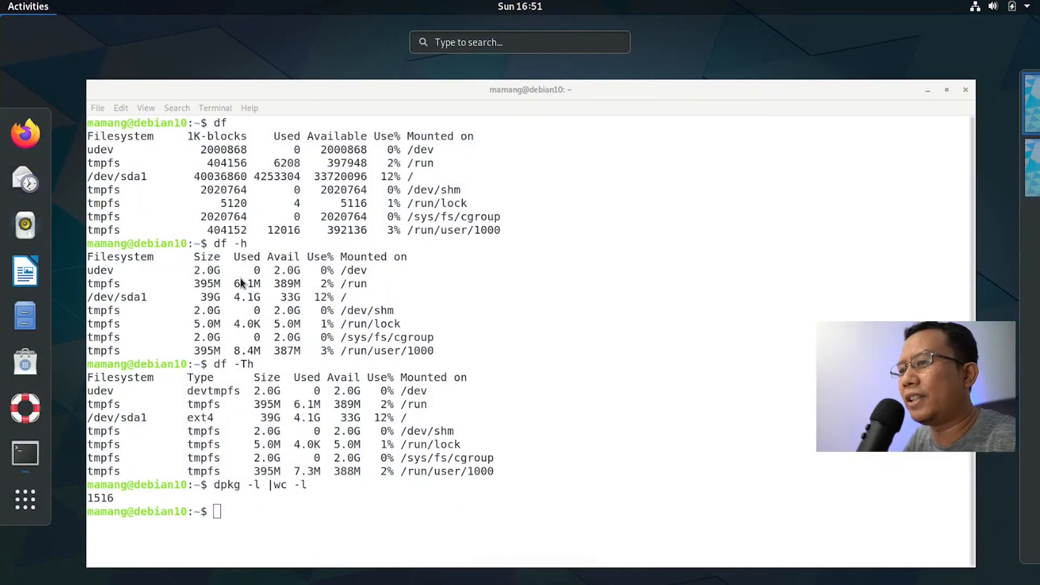
click(348, 108)
mouse_move(1, 1)
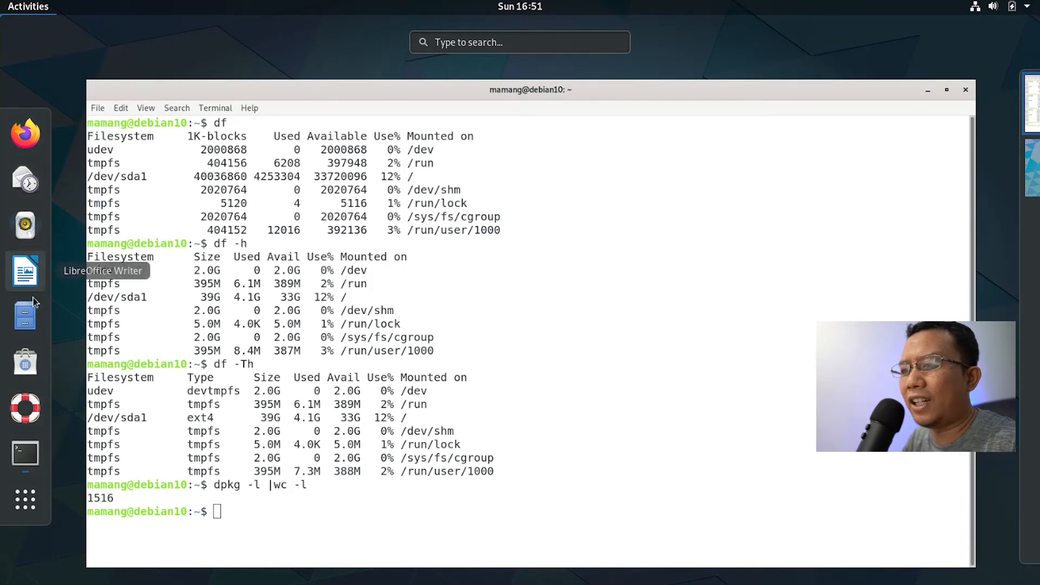
Step: Launch the Settings app by searching 'set' in the overview
click(396, 274)
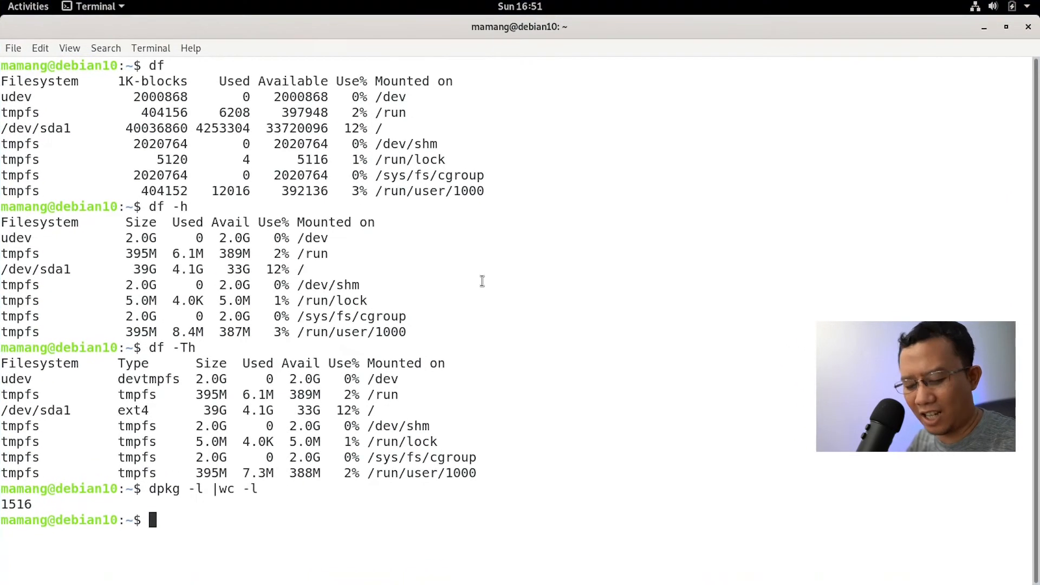
key(super)
text(set)
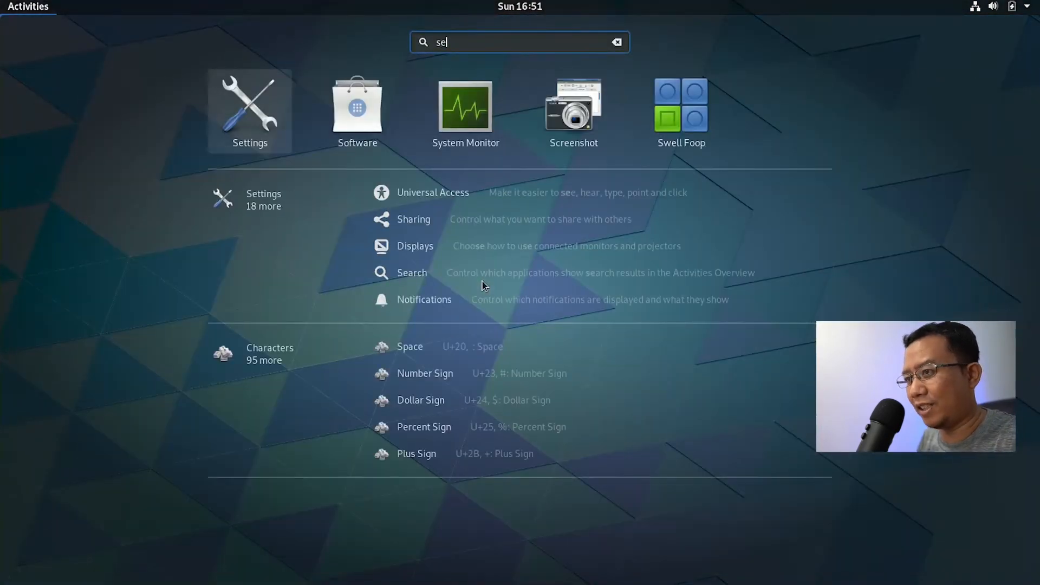
key(Return)
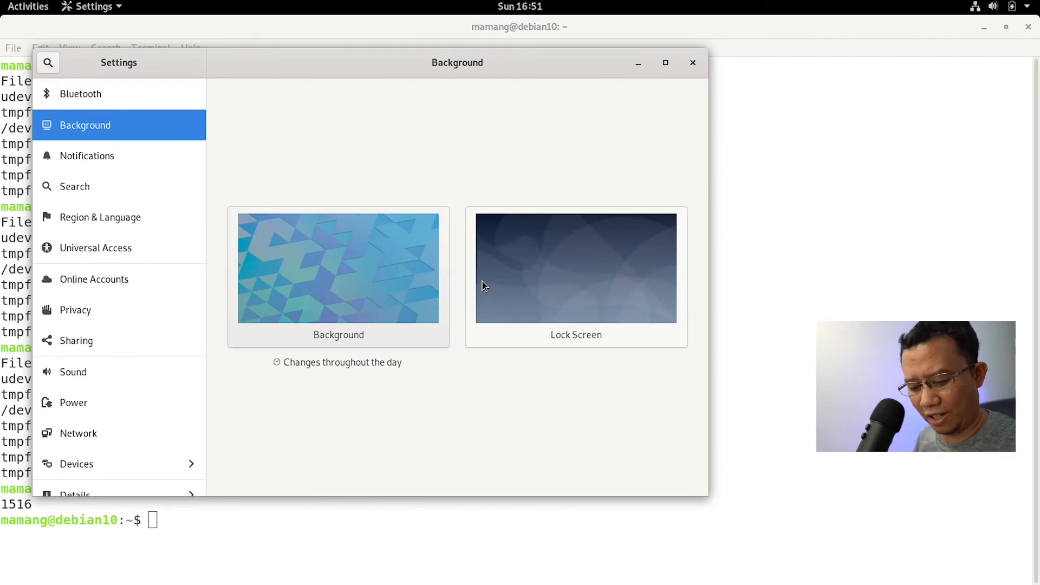
Step: Launch Tweaks via a 'twe' search and move its window beside Settings
key(super)
text(twe)
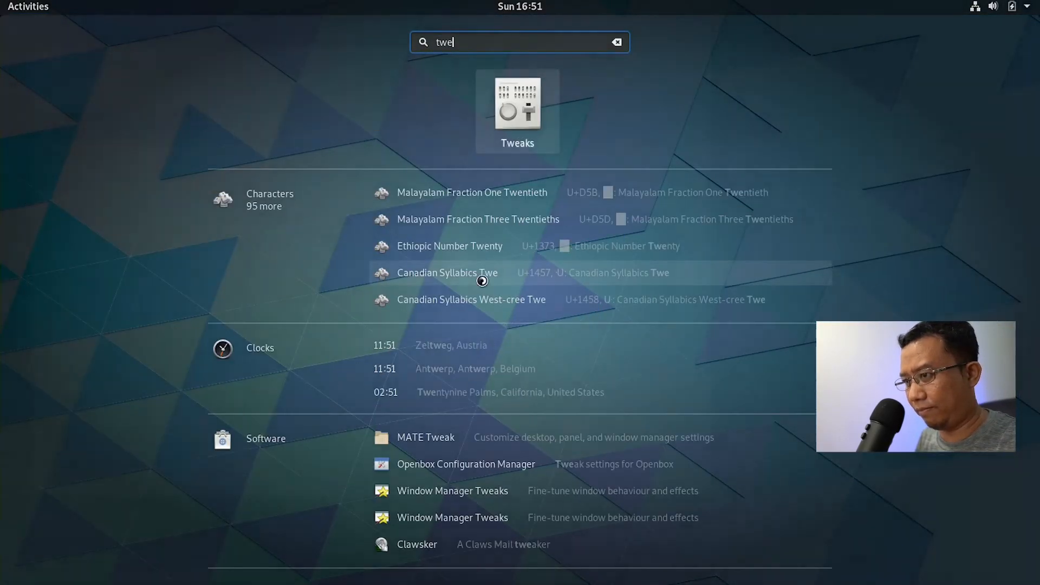
key(Return)
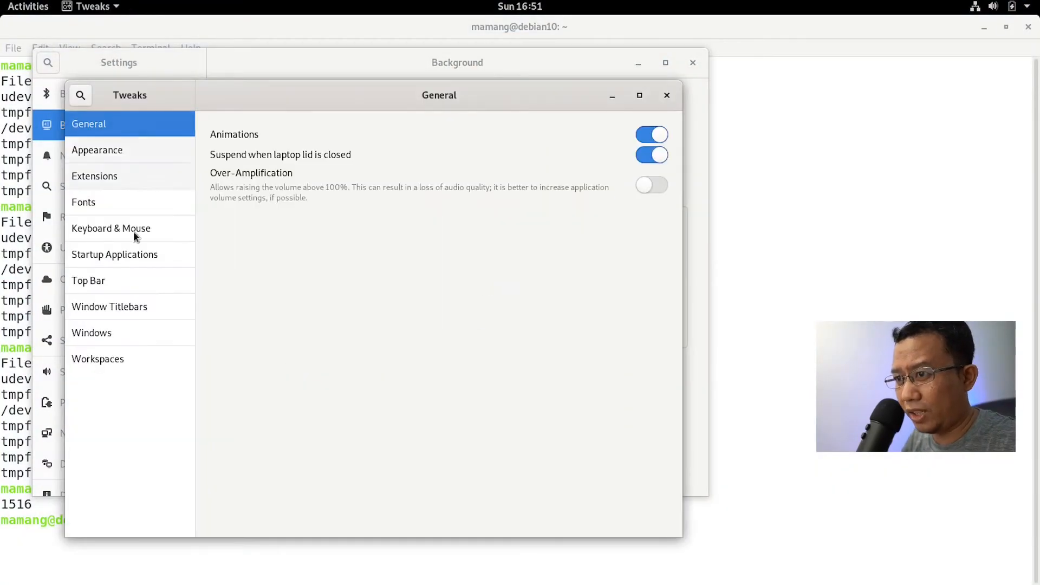
drag(387, 95, 547, 111)
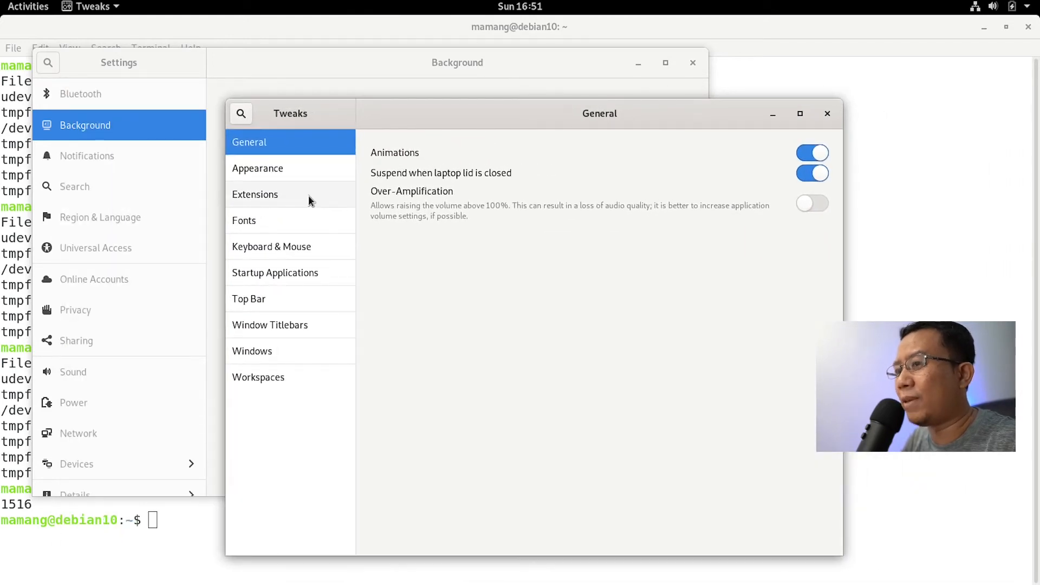
click(22, 10)
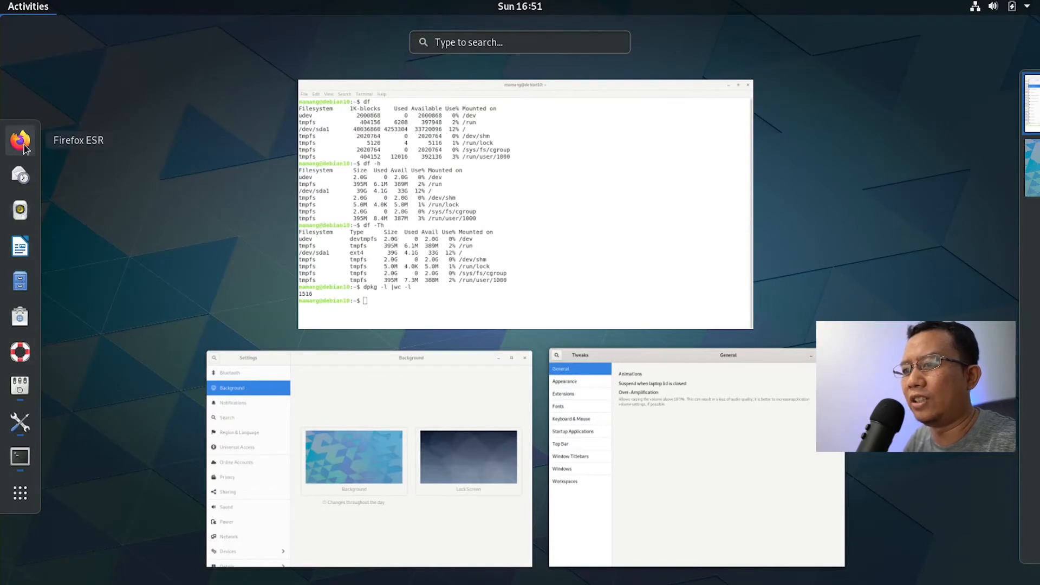
Step: Close the old terminal with Ctrl+D and show the Fonts page under Appearance in Tweaks
click(497, 230)
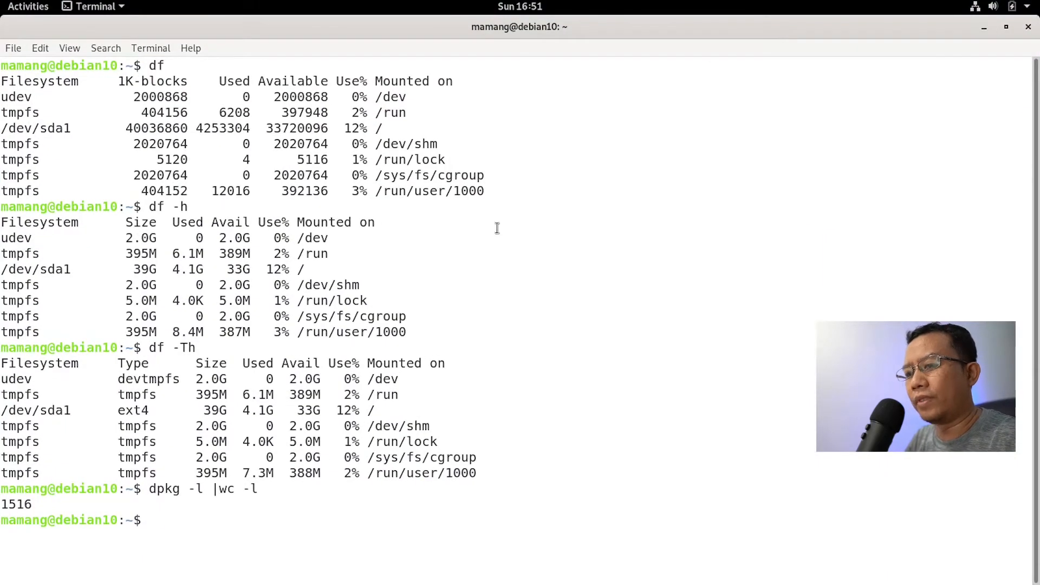
key(ctrl+d)
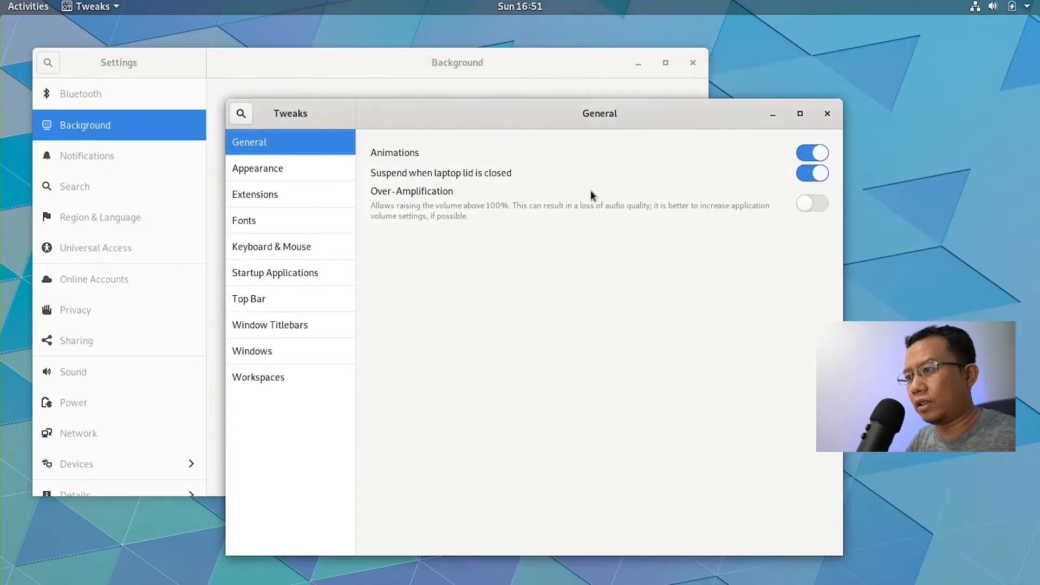
click(290, 170)
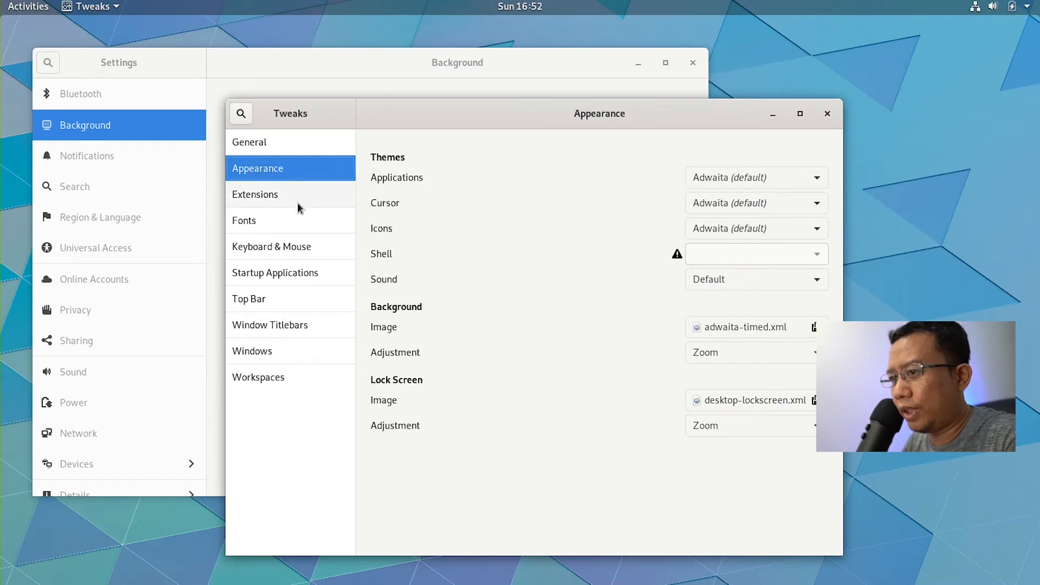
click(296, 221)
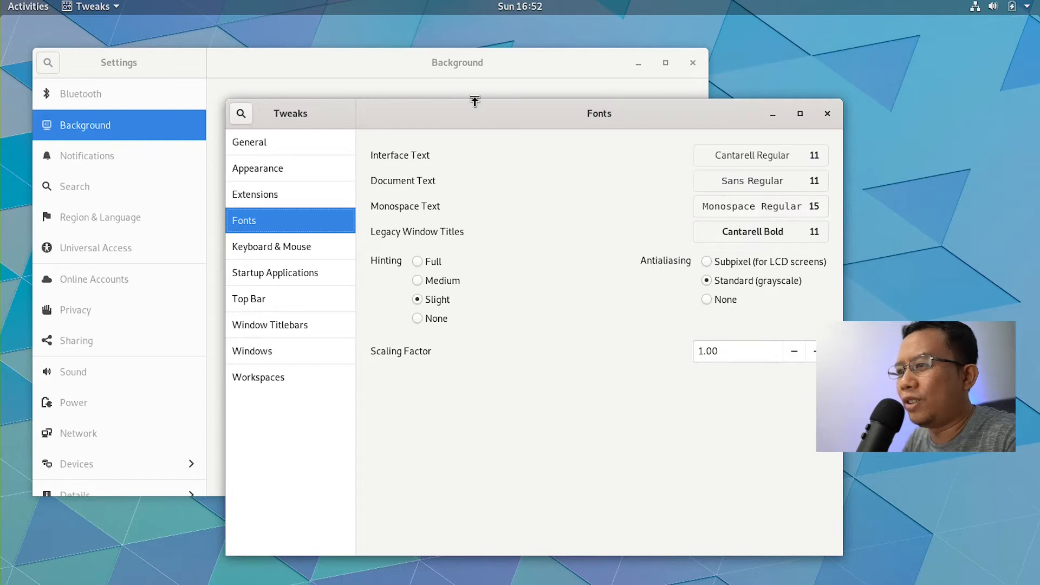
Step: Launch a new terminal via a 'ter' search, then minimize Settings and the terminal
mouse_move(0, 0)
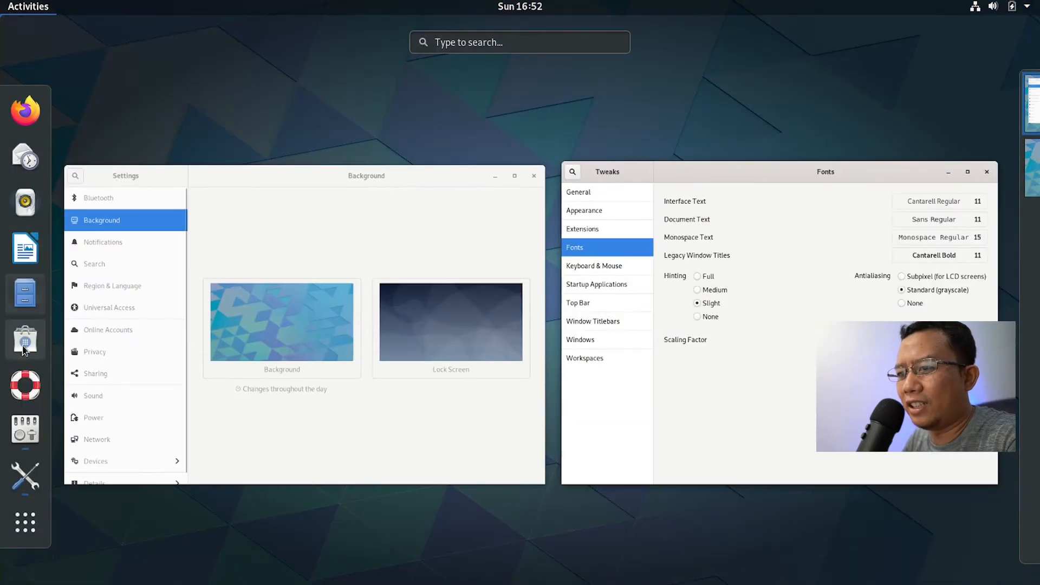
text(ter)
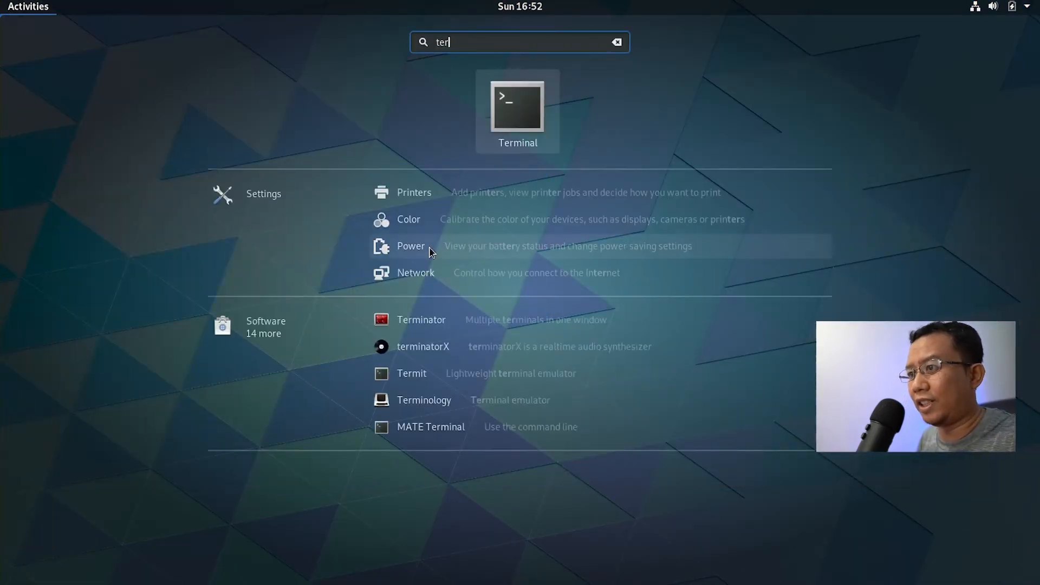
key(Return)
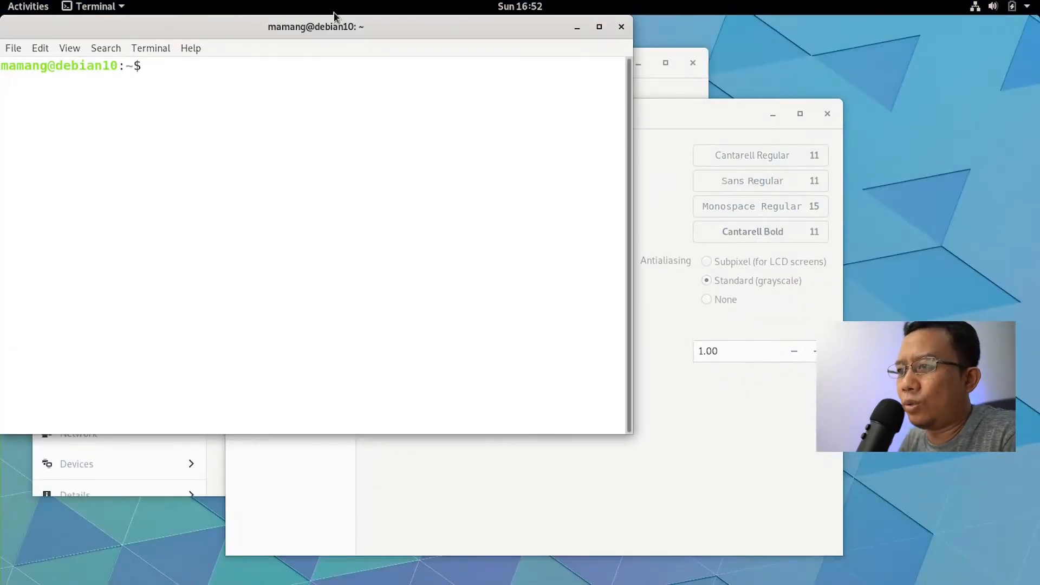
drag(333, 27, 434, 131)
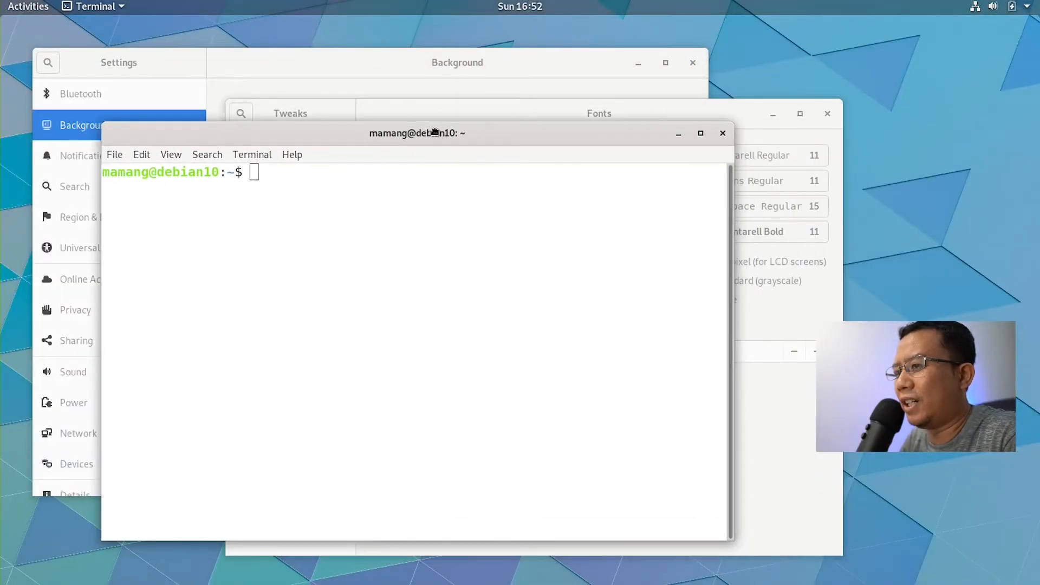
click(639, 65)
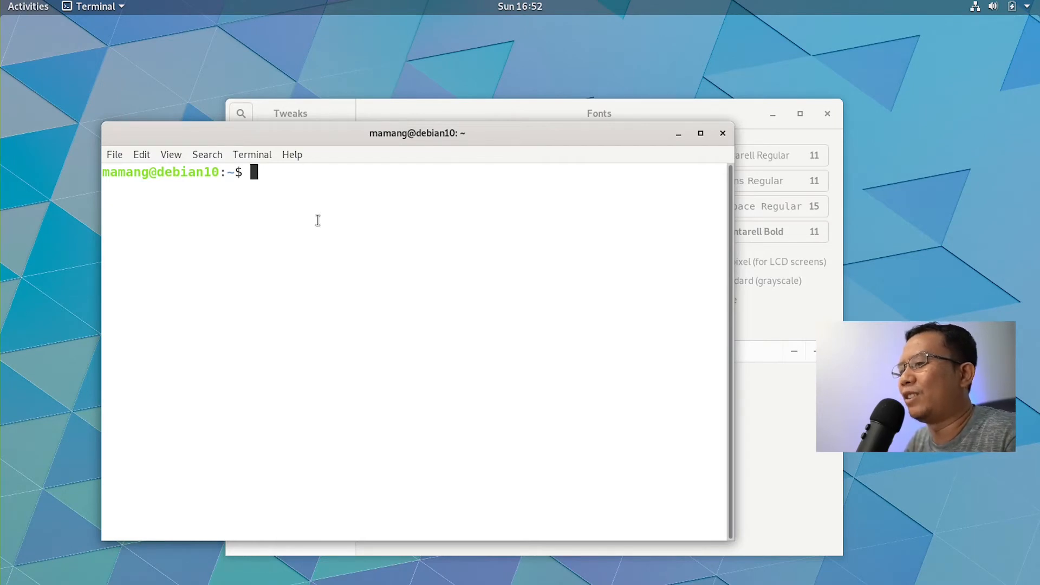
click(678, 133)
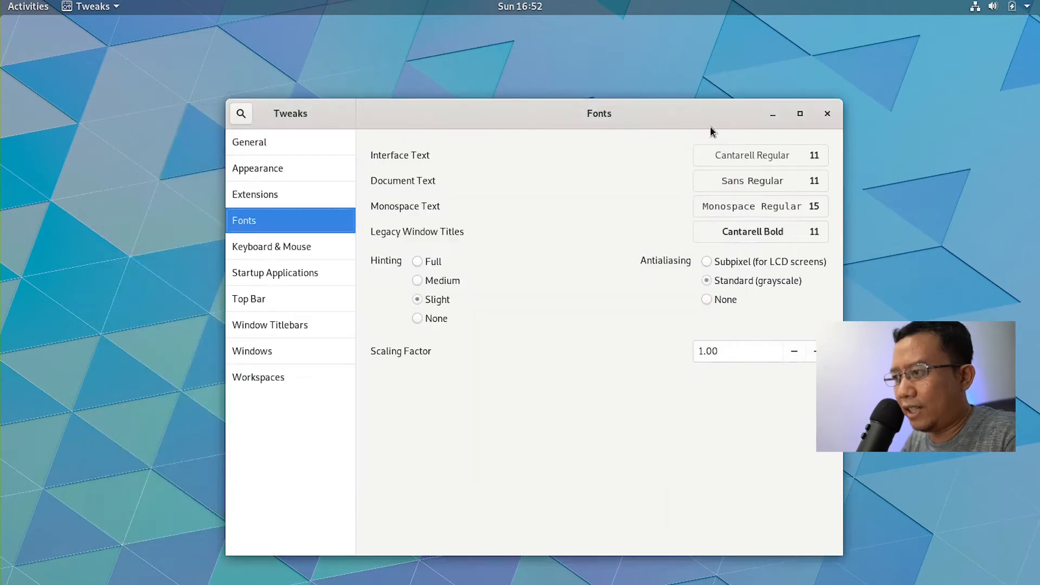
click(28, 7)
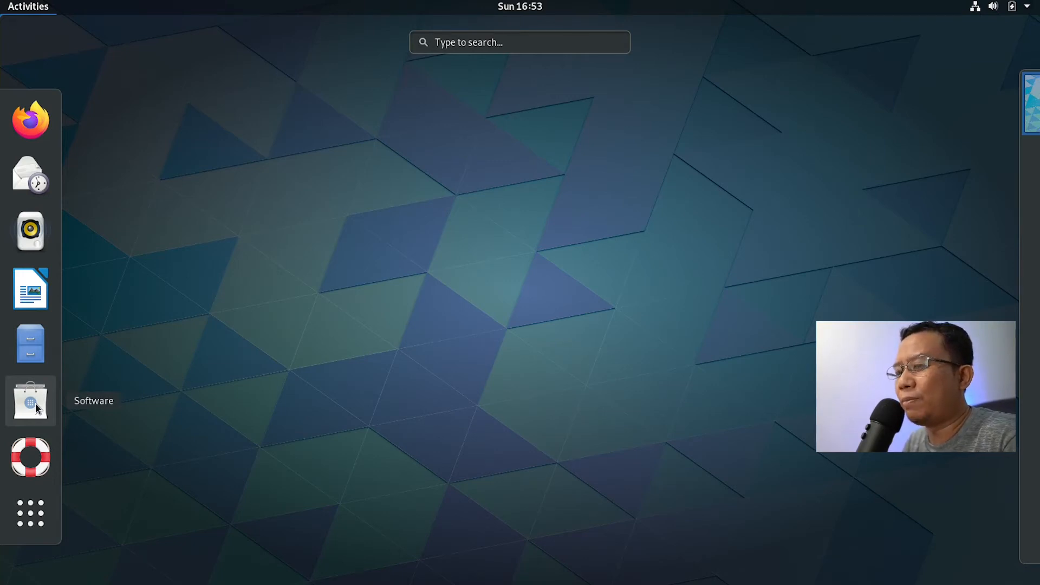
Step: Open a fresh terminal and run sudo to view its usage
click(535, 206)
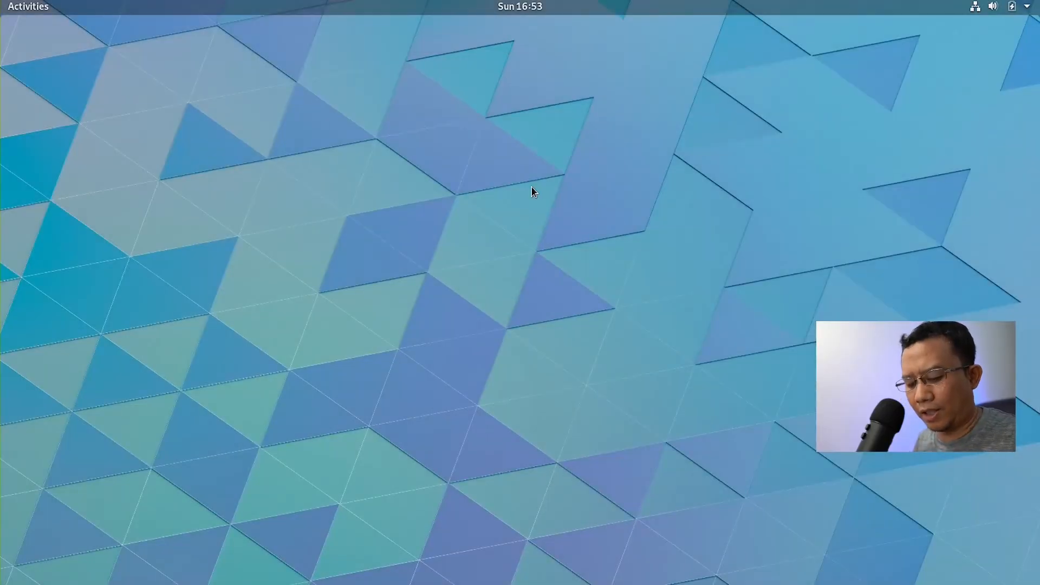
key(super)
text(ter)
key(Return)
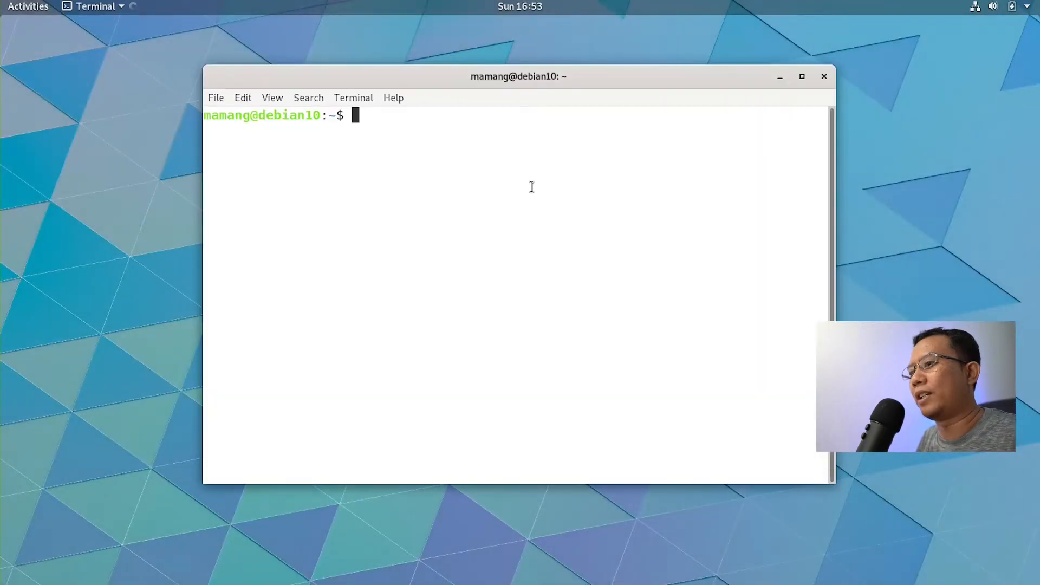
text(apt)
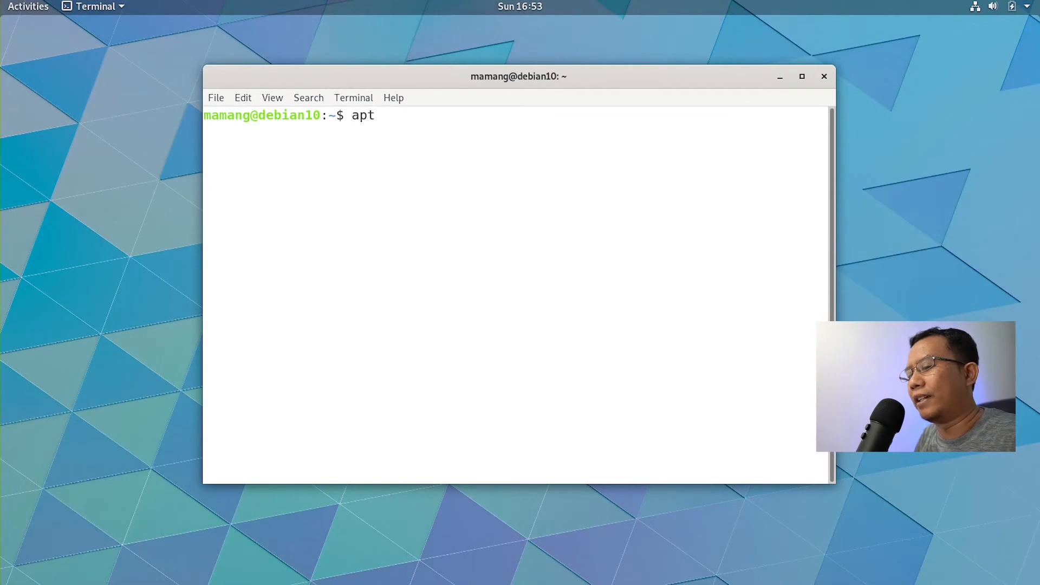
key(BackSpace)
key(BackSpace)
key(BackSpace)
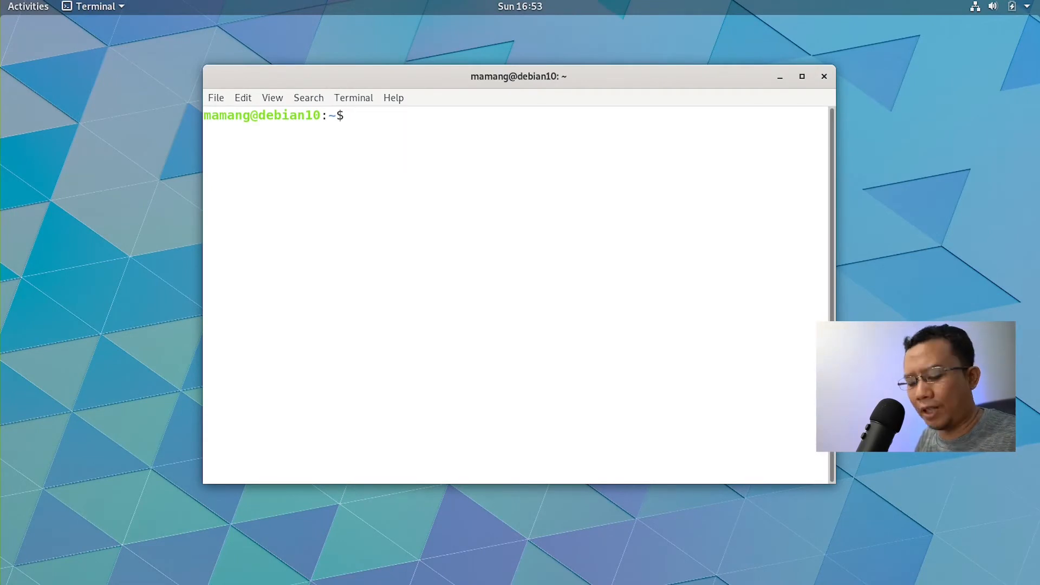
text(sudo)
key(BackSpace)
key(BackSpace)
key(BackSpace)
text(udo)
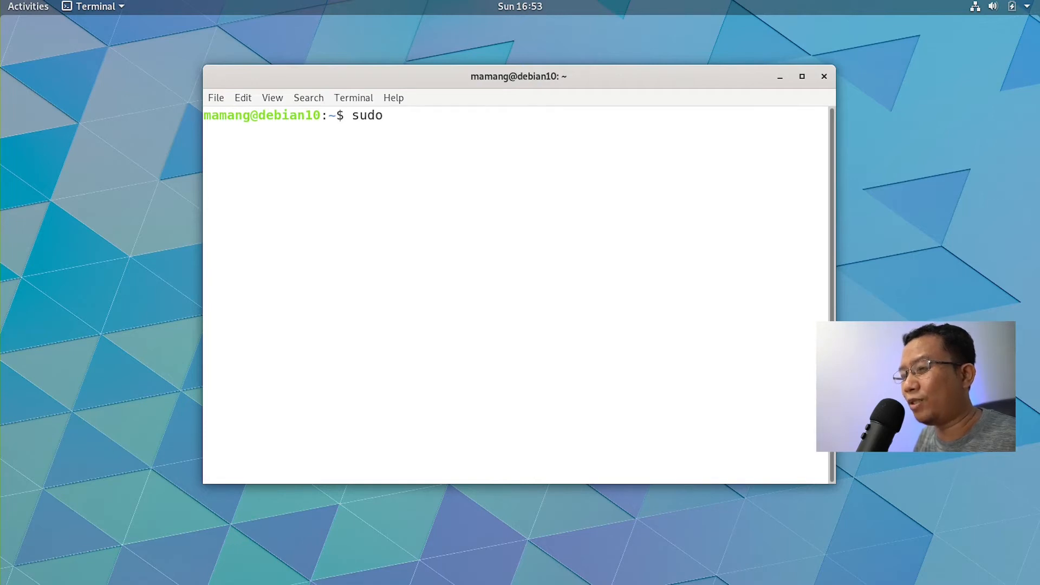
key(Return)
Step: Become root with sudo su - and su -, entering the passwords
text(sudo su -)
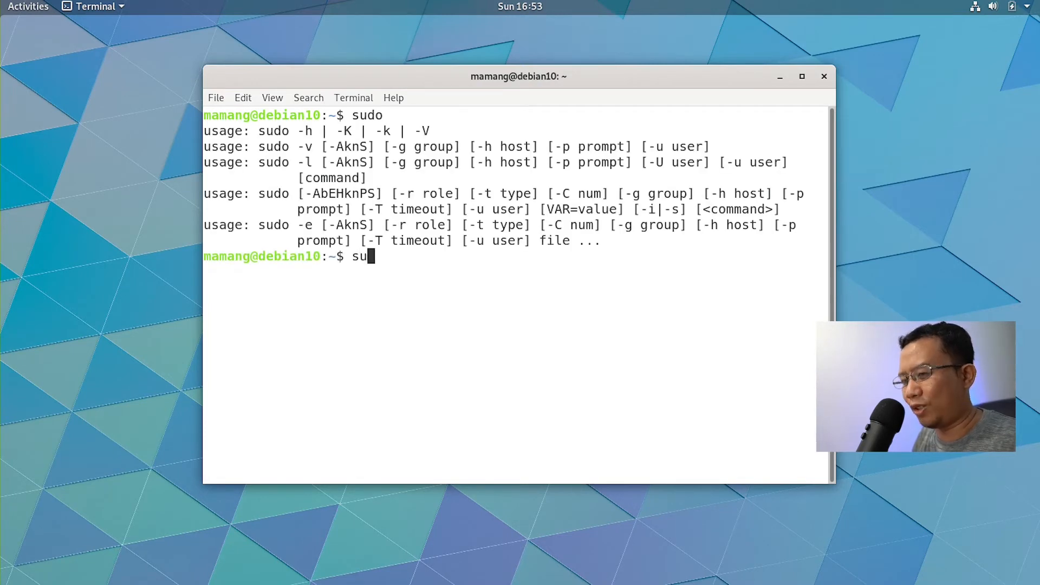
key(Return)
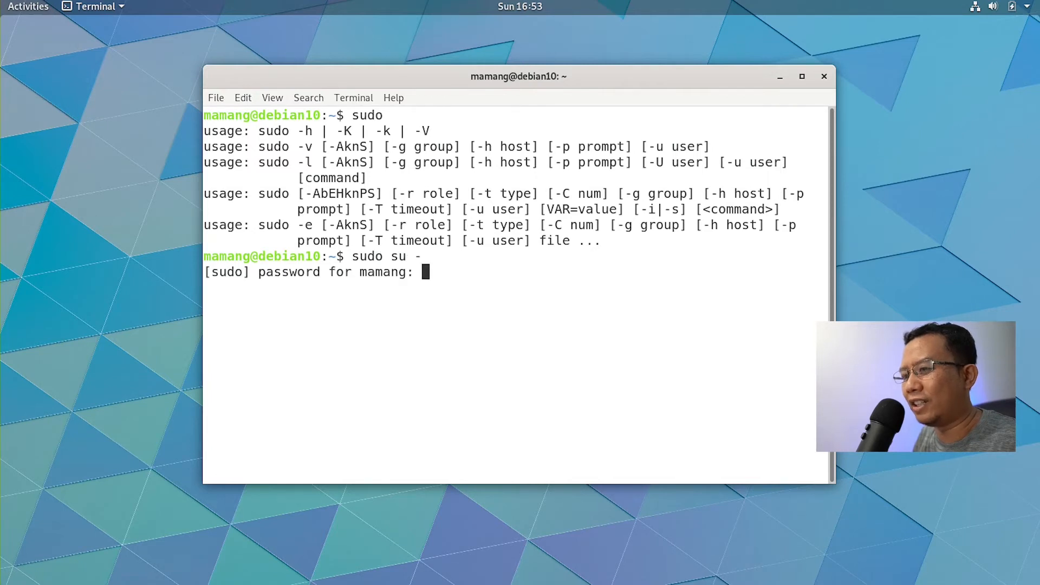
key(Return)
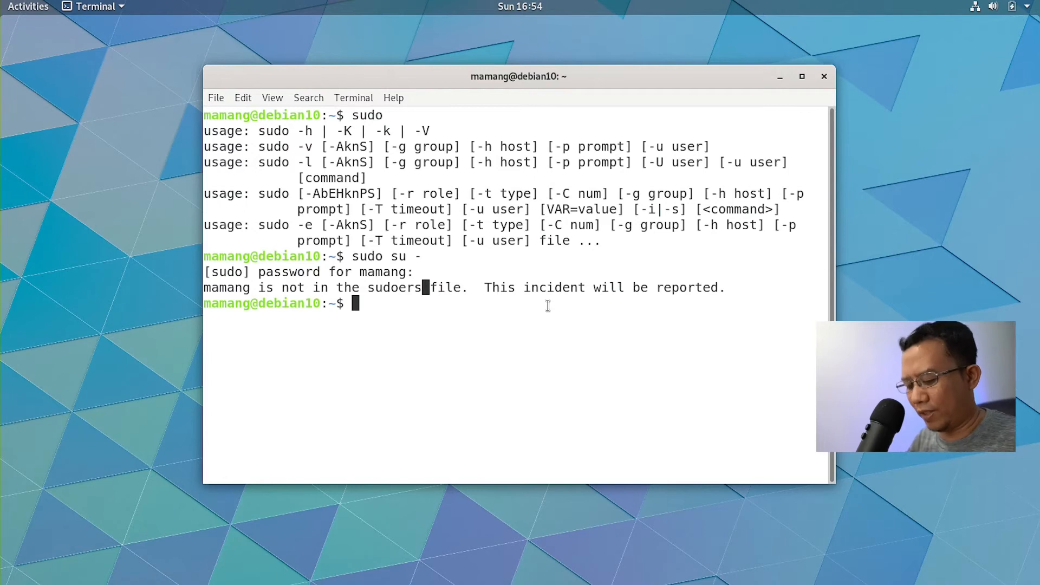
key(ctrl+l)
text(su )
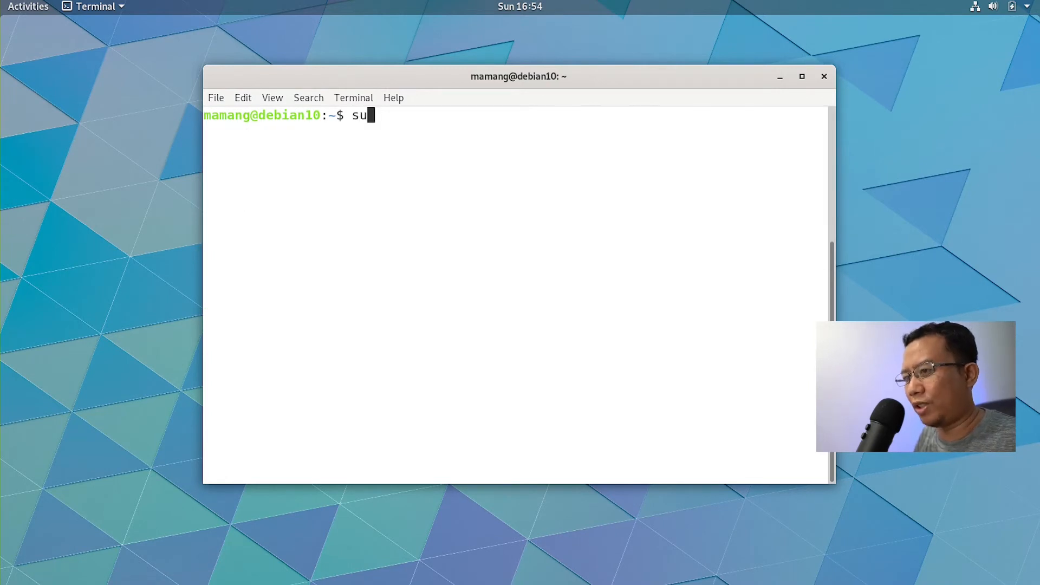
text(-)
key(Return)
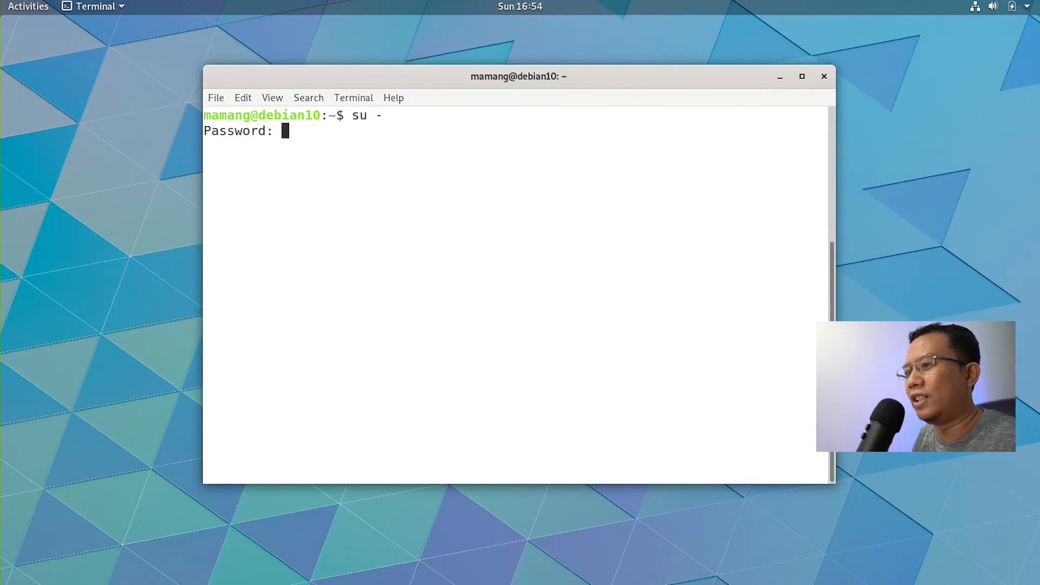
key(Return)
key(ctrl+l)
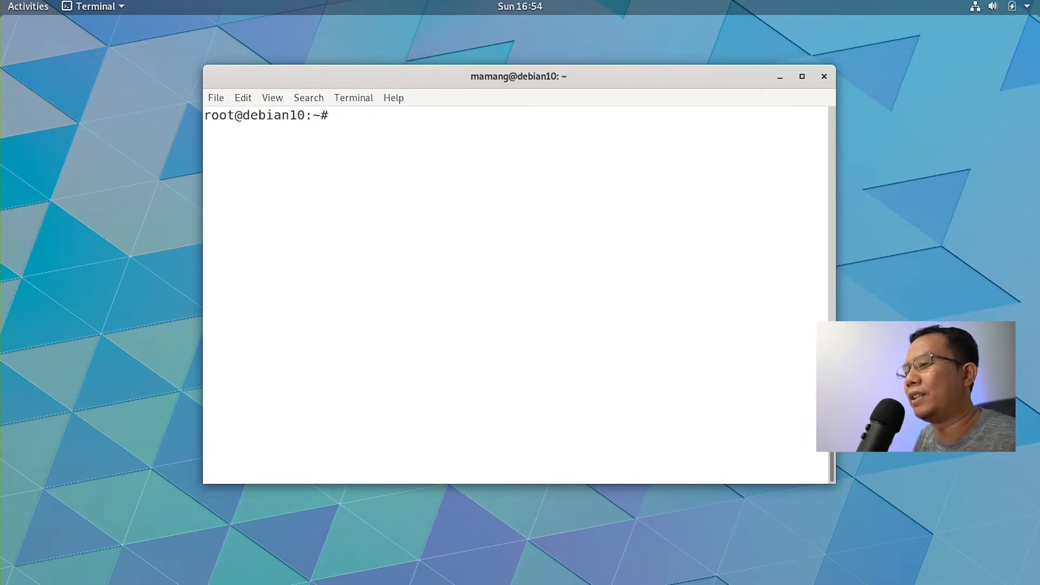
Step: Install the htop package as root with apt install htop
text(apt install h)
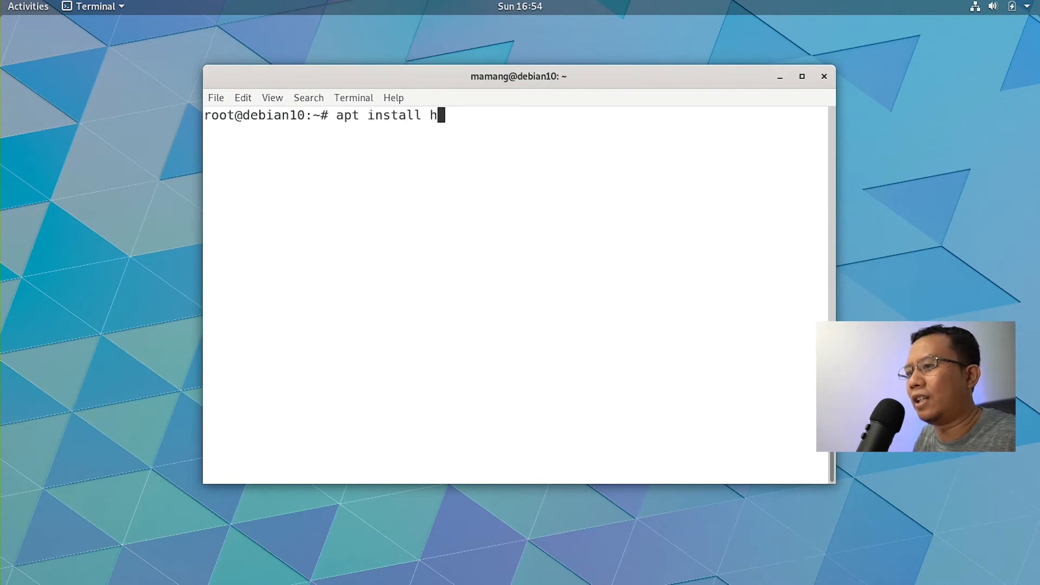
text(top)
key(Return)
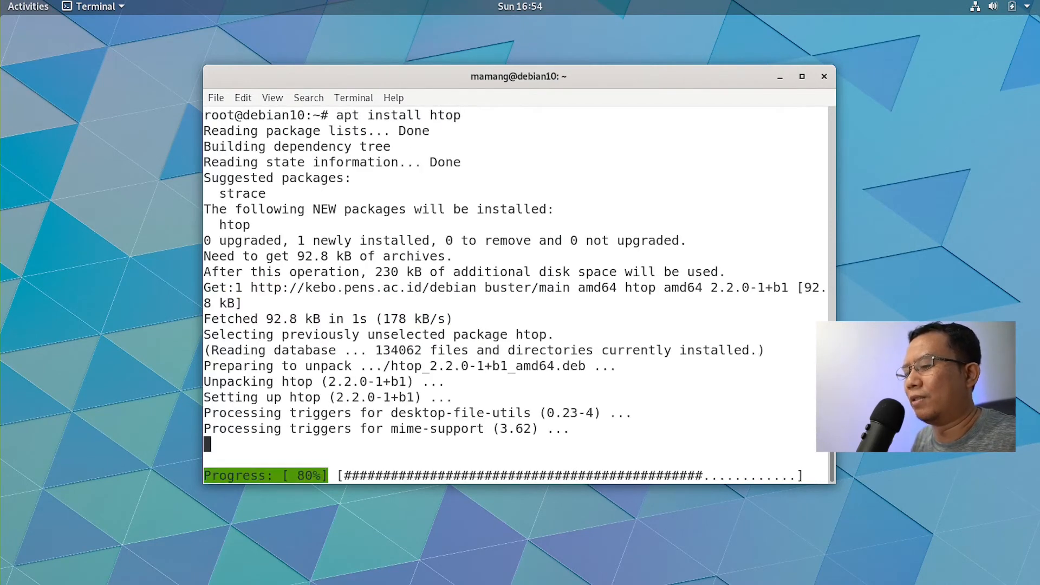
mouse_move(0, 0)
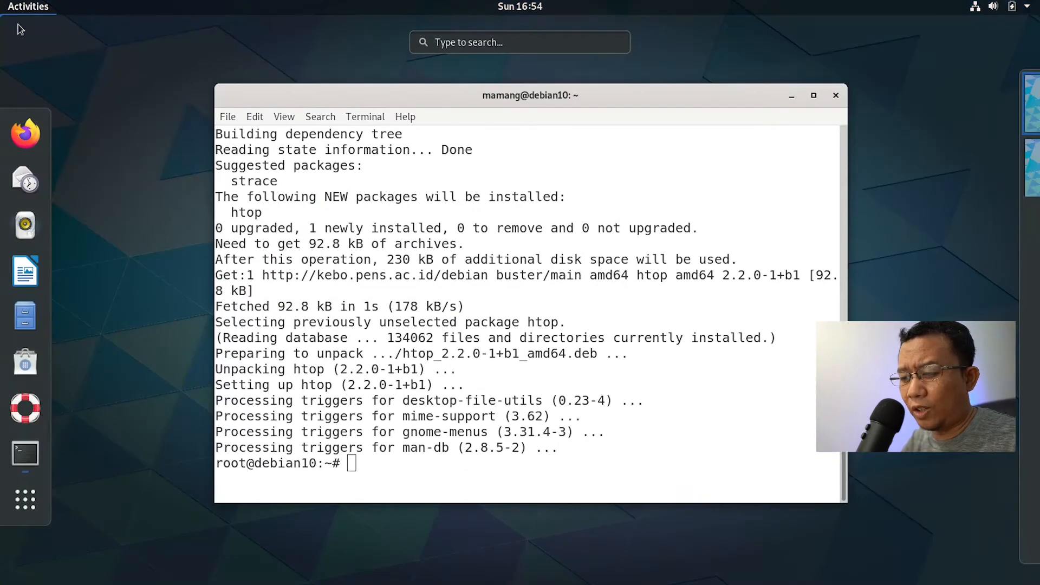
click(33, 365)
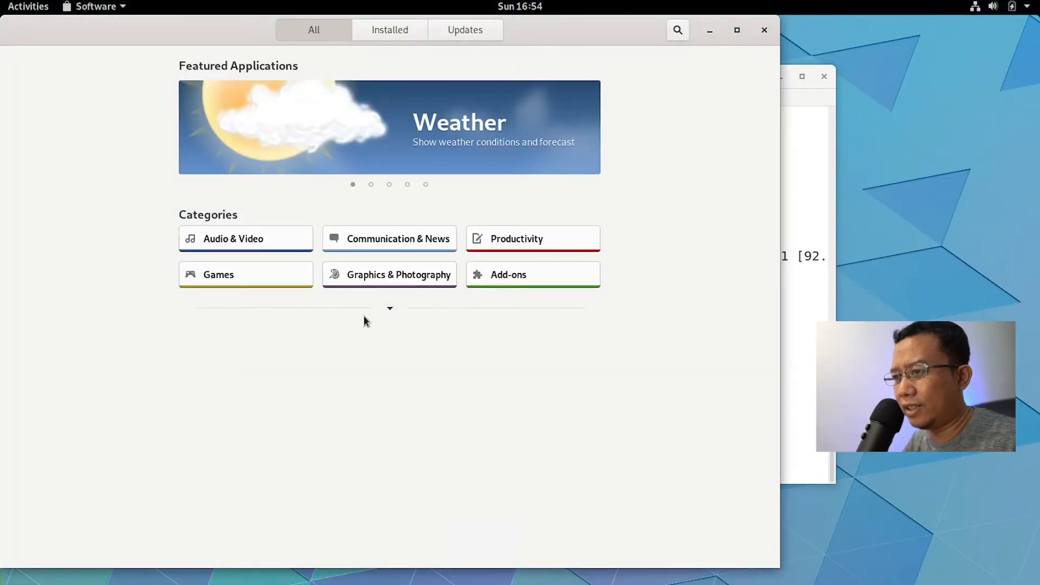
Step: Shift the Software window right and search the overview for 'soft'
drag(568, 31, 644, 40)
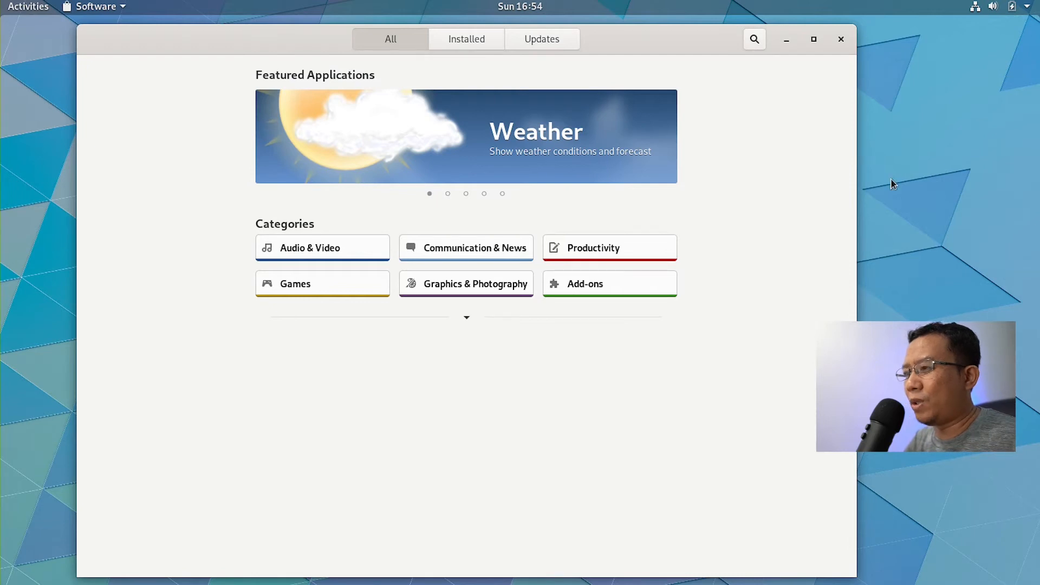
click(30, 8)
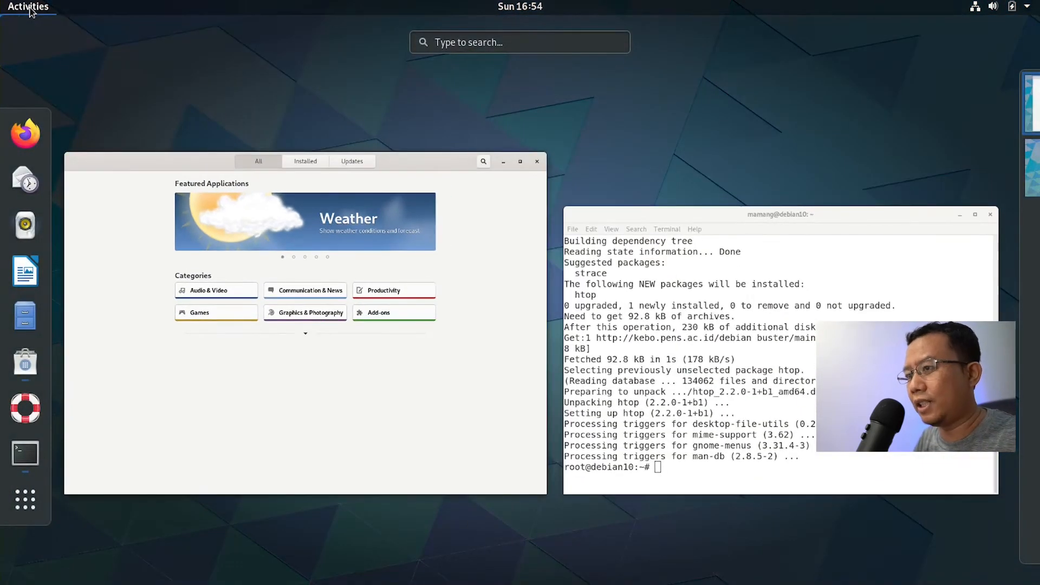
text(soft)
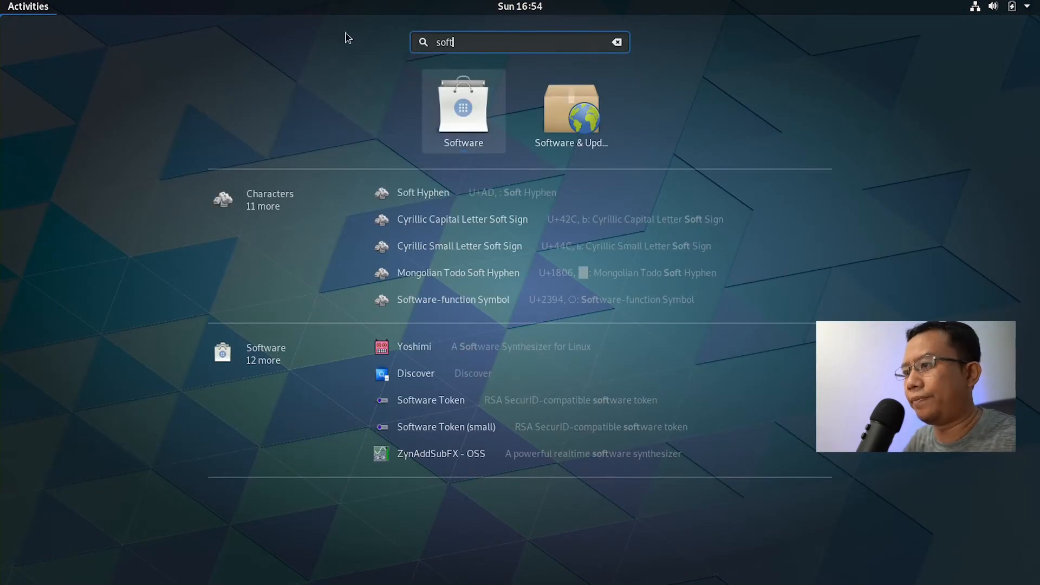
Step: Enable non-free and contrib in Software & Updates, authenticate, then close and reload package information
click(558, 109)
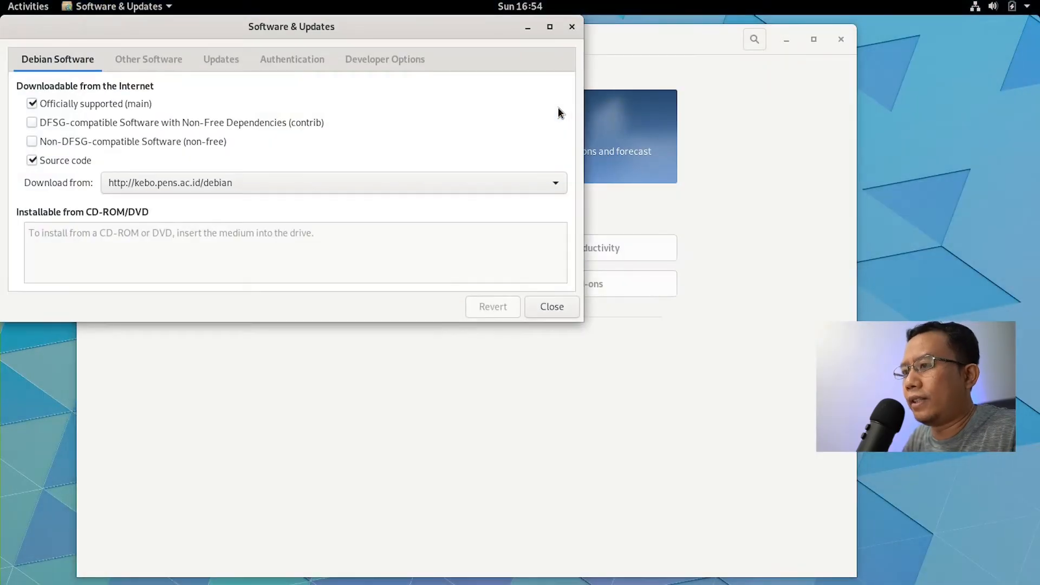
drag(333, 35, 655, 168)
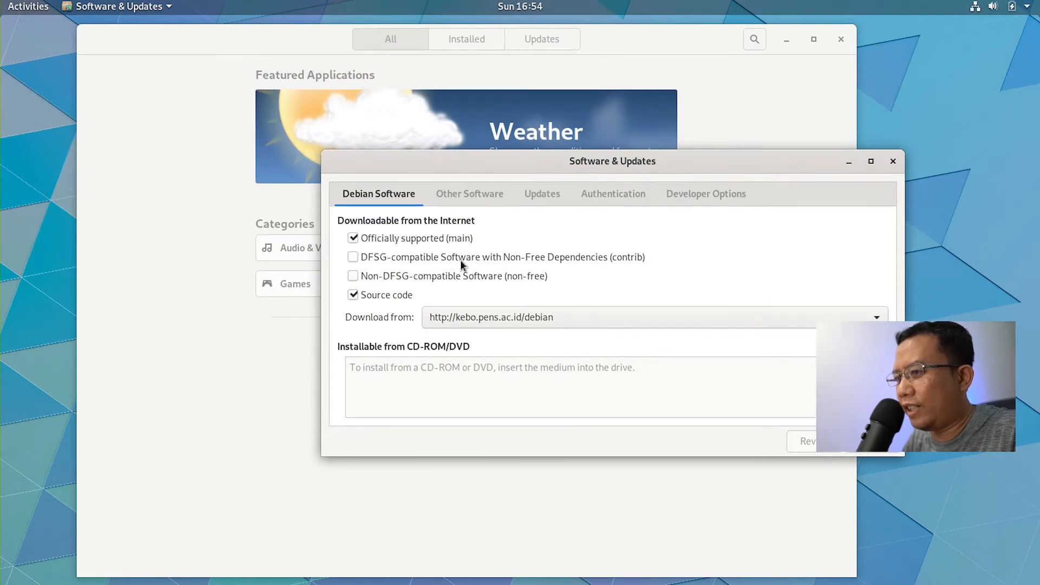
click(354, 276)
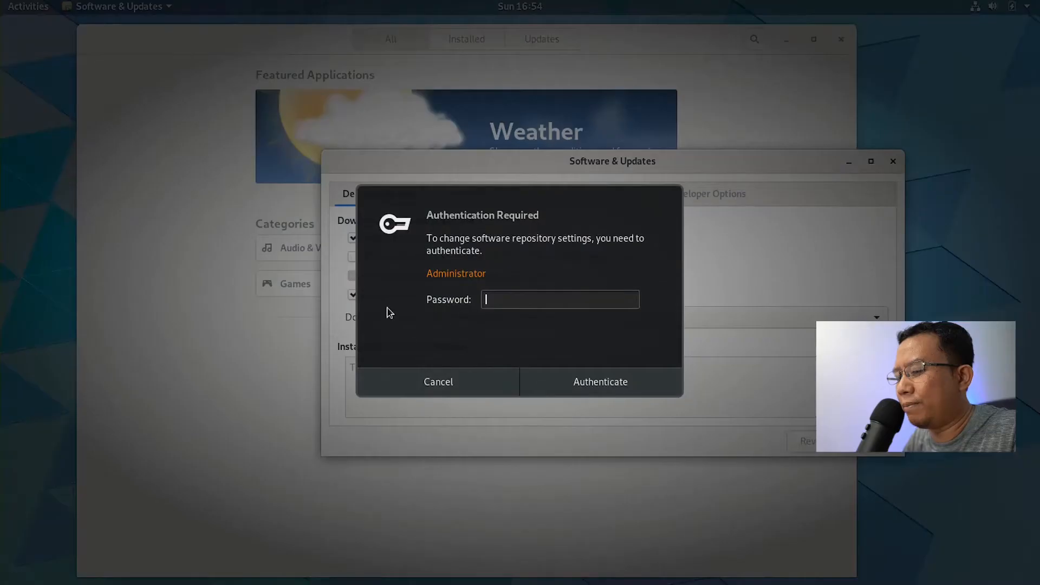
text(••)
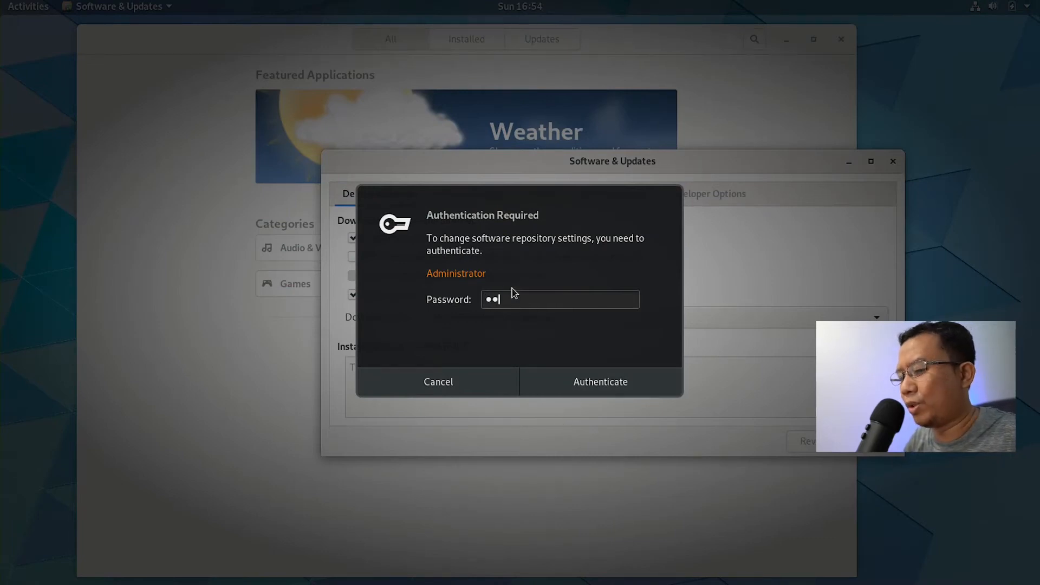
click(579, 391)
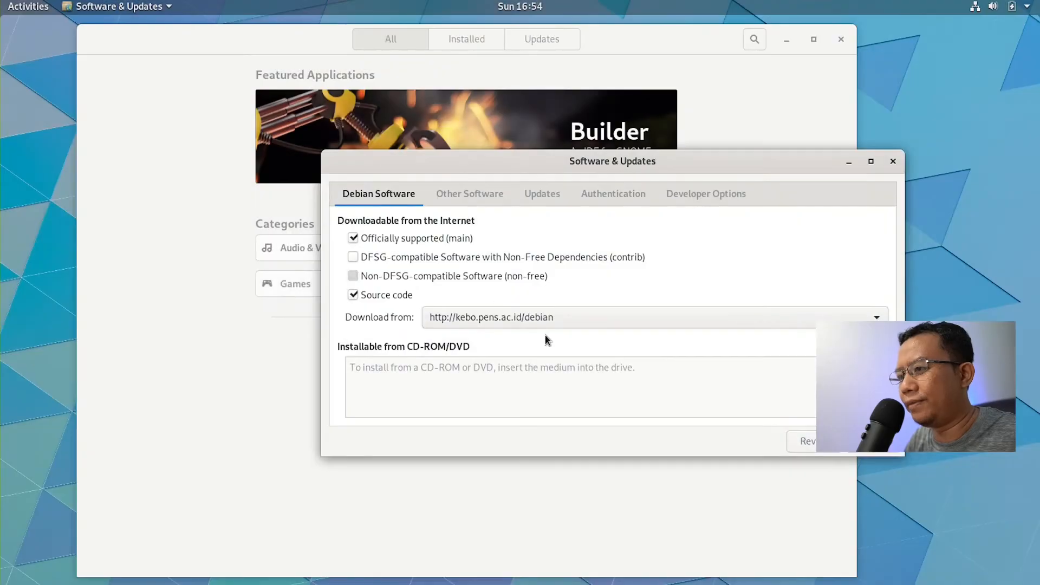
click(405, 260)
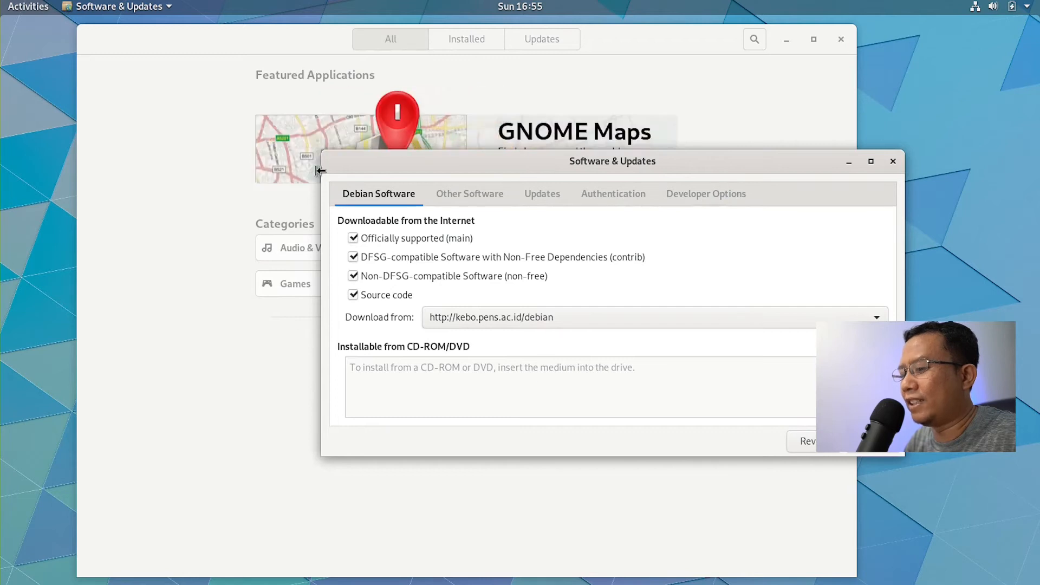
click(871, 450)
click(748, 361)
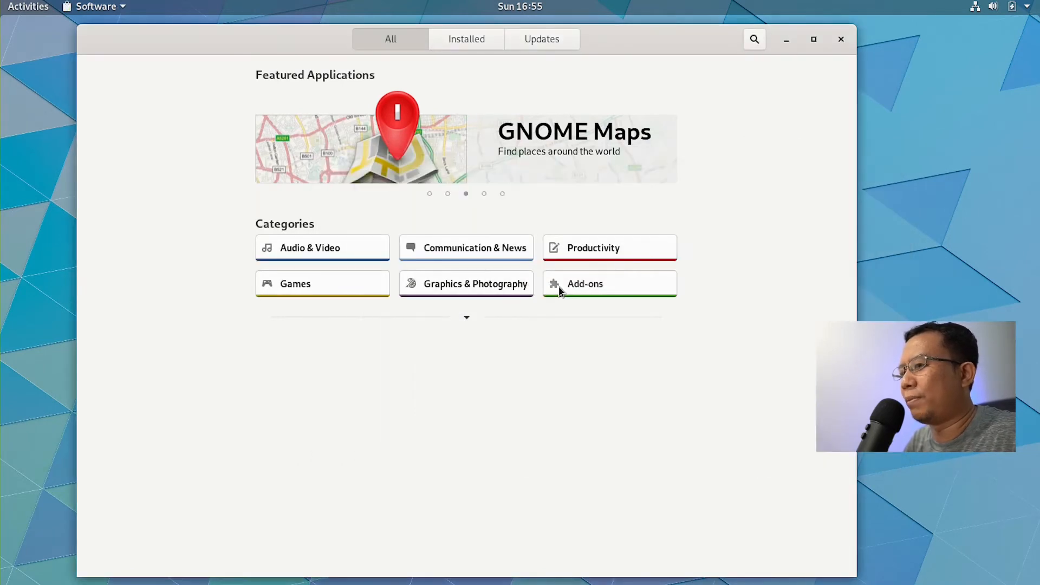
Step: Close GNOME Software, nudge the terminal aside, and launch Firefox via a 'fir' search
click(841, 39)
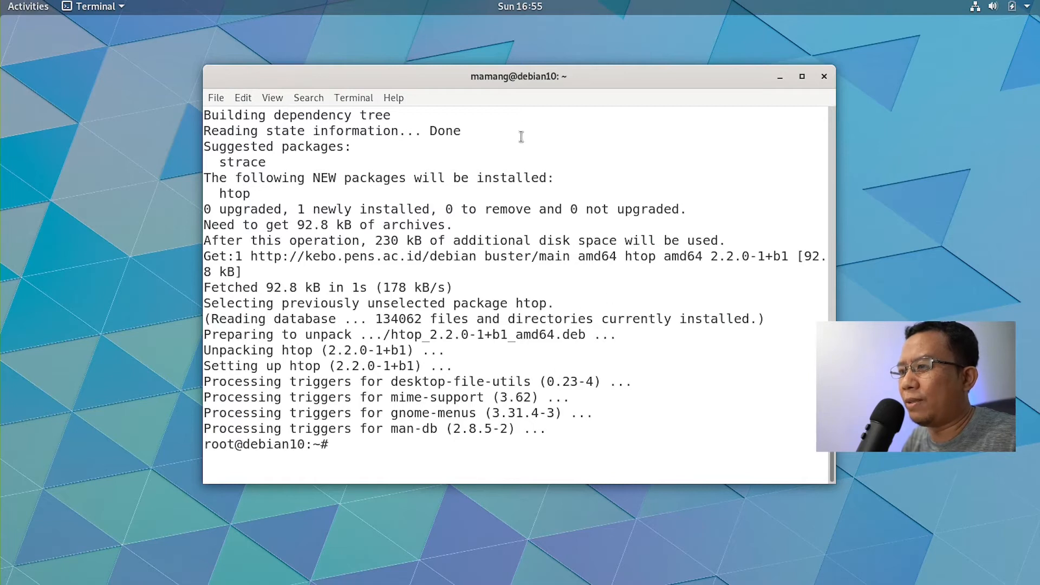
drag(540, 76, 500, 91)
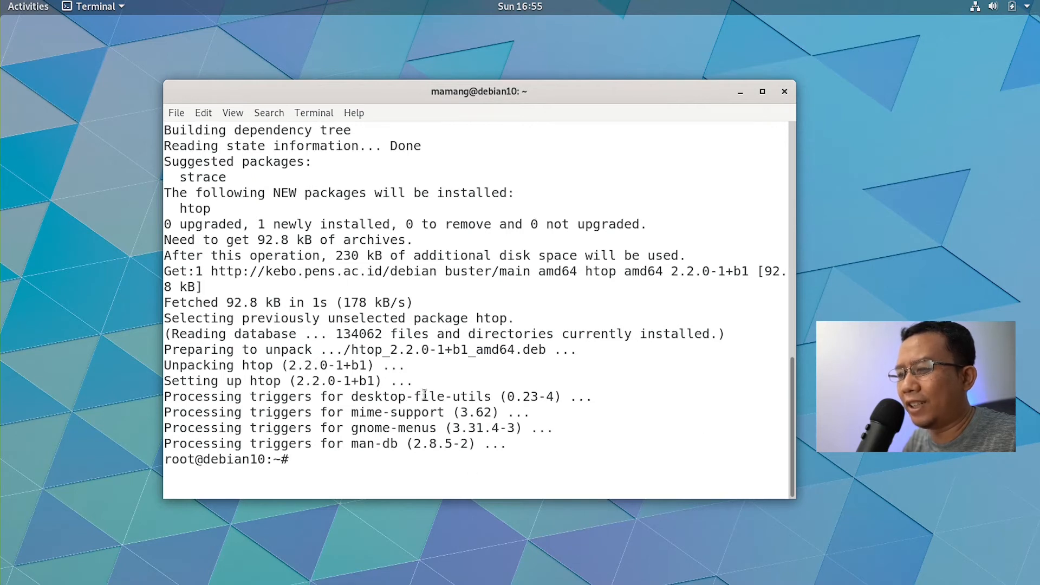
key(super)
text(fire)
key(Return)
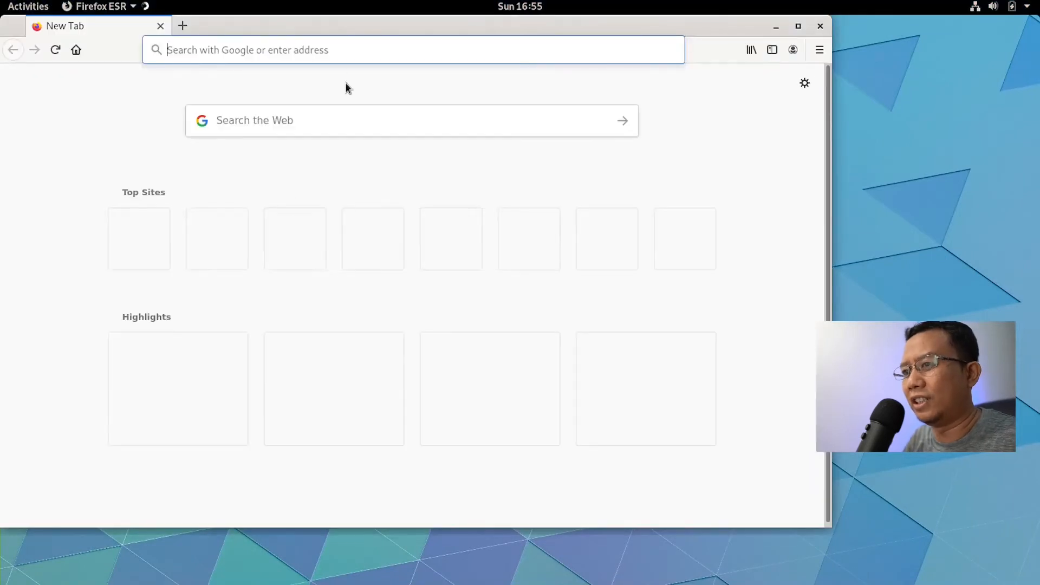
Step: Maximize Firefox, search 'cecep', and open the Permak Tampilan Gnome Terminal article in a new tab
click(798, 26)
text(cecep)
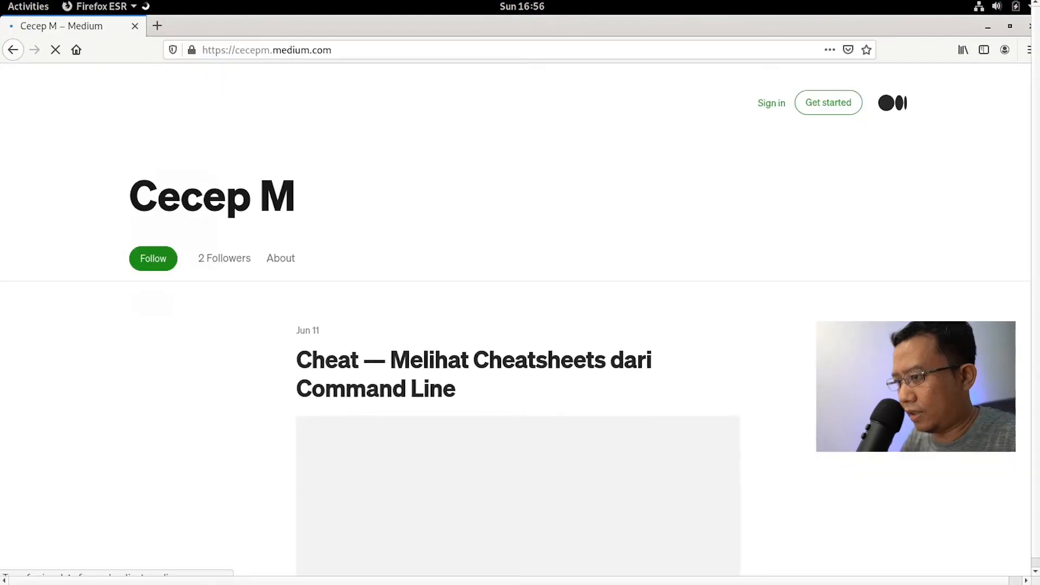
scroll(514, 325, down, 15)
scroll(983, 478, down, 20)
right_click(585, 247)
click(647, 253)
click(223, 28)
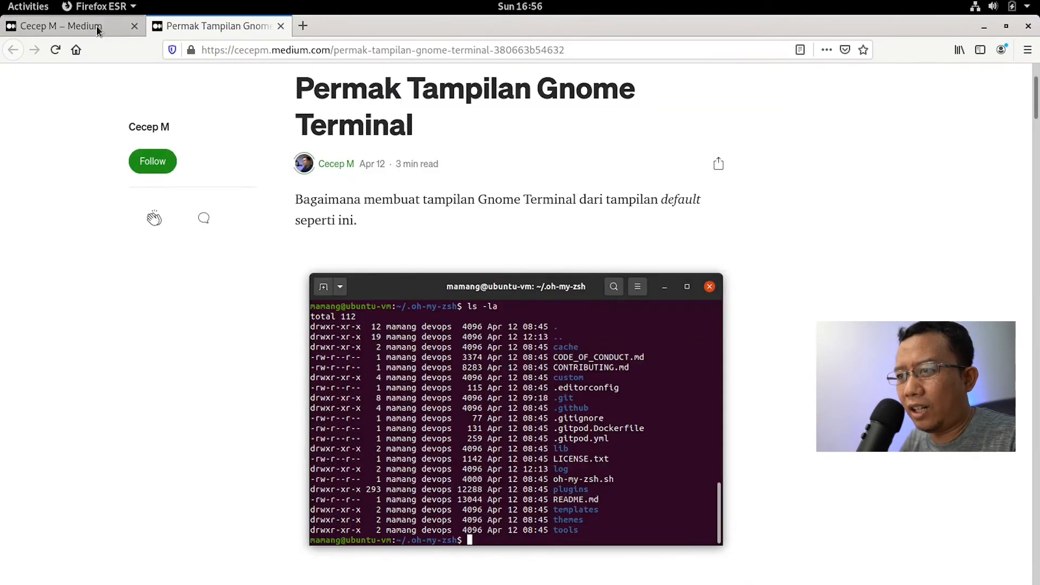
click(98, 28)
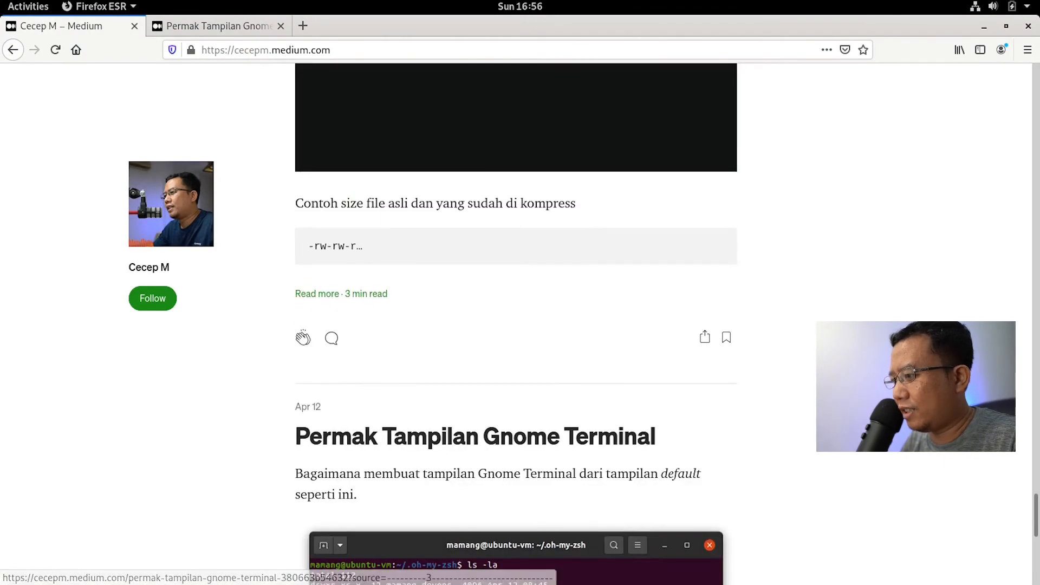
Step: Open the Terminator styling article in a new tab, compare both tabs, and add a blank tab
scroll(893, 460, up, 15)
scroll(892, 457, up, 15)
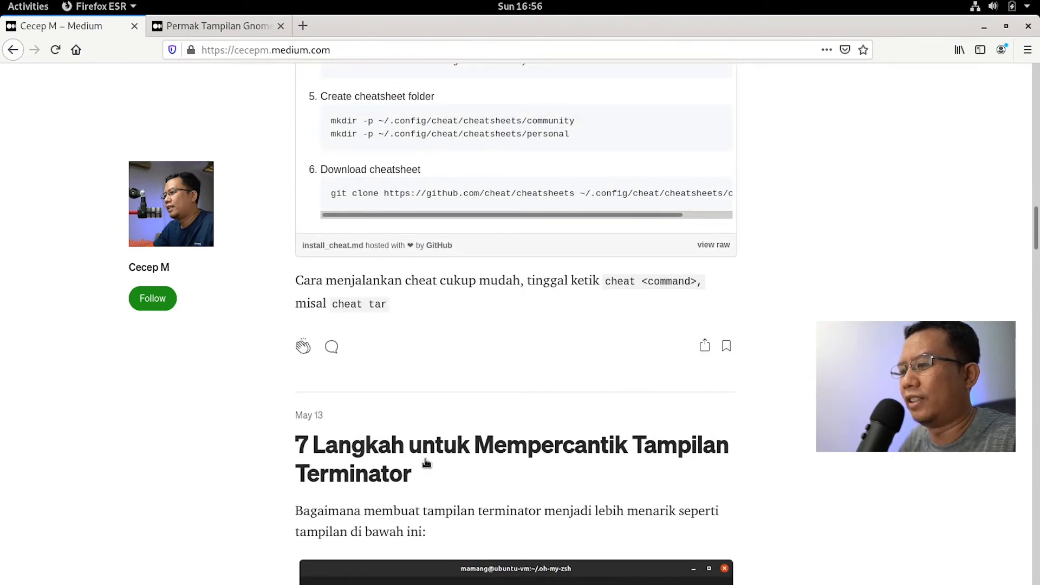
right_click(440, 447)
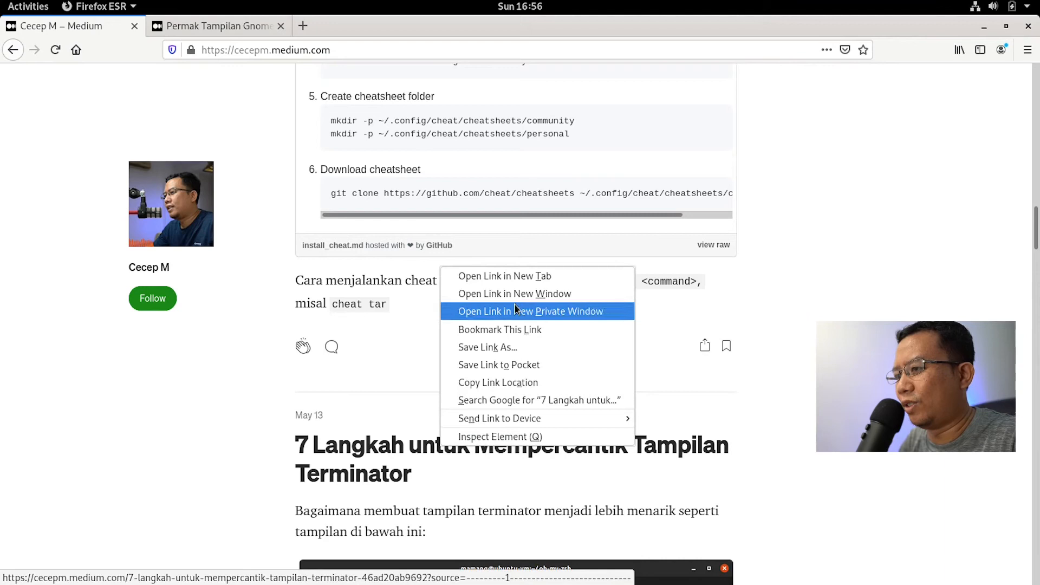
click(522, 276)
click(235, 26)
click(379, 28)
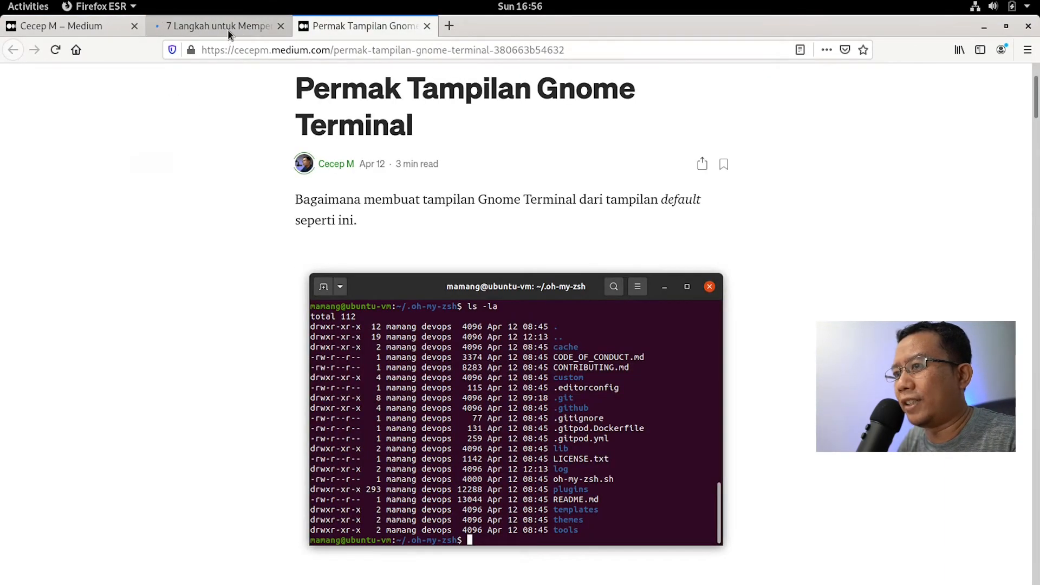
click(228, 30)
click(375, 28)
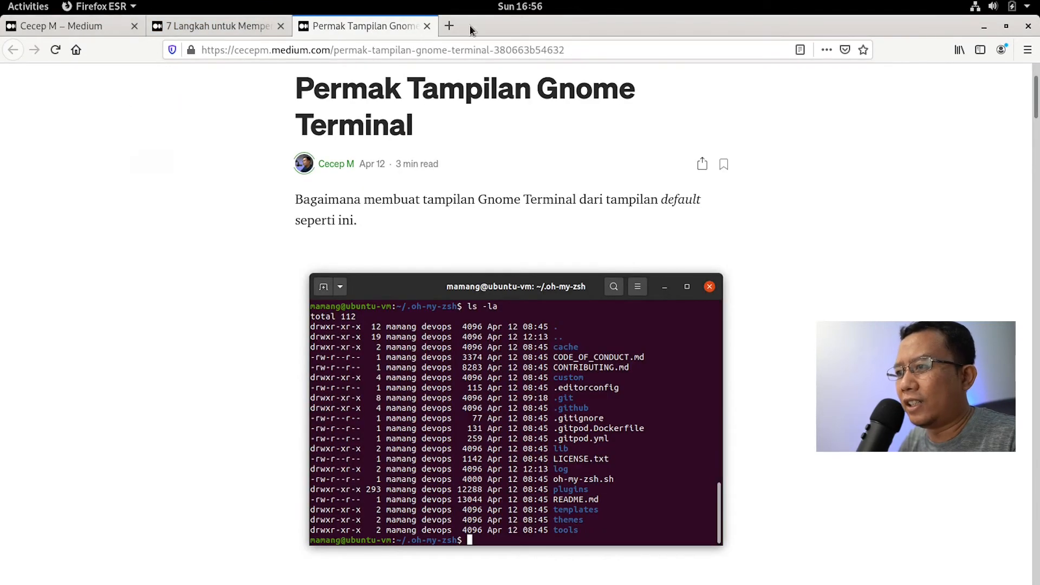
click(450, 25)
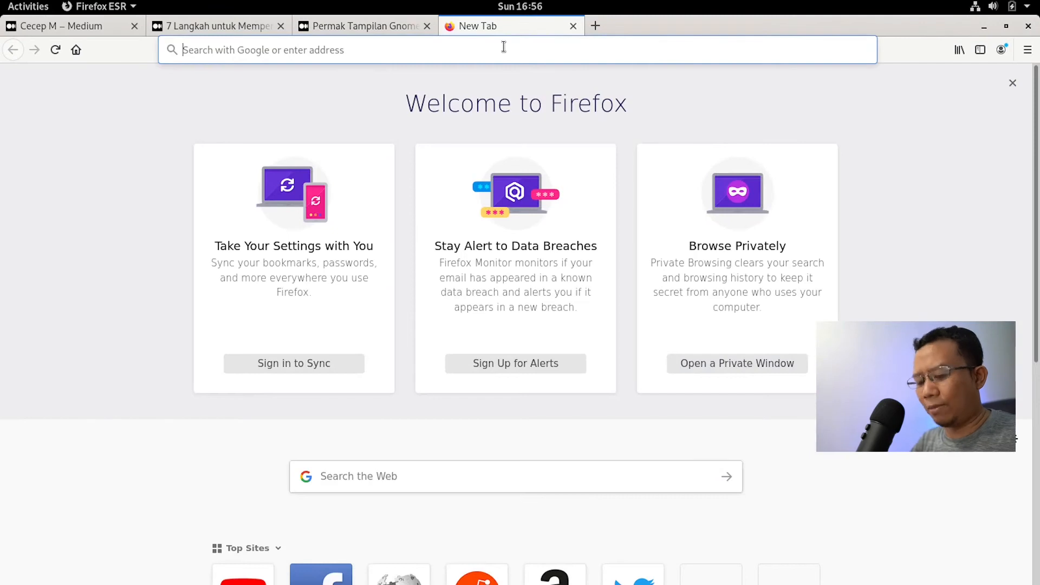
Step: Search 'flatpak install debian 10', read flatpak.org's Debian Quick Setup guide, then open a blank tab
text(flatpak install debian 10)
key(Return)
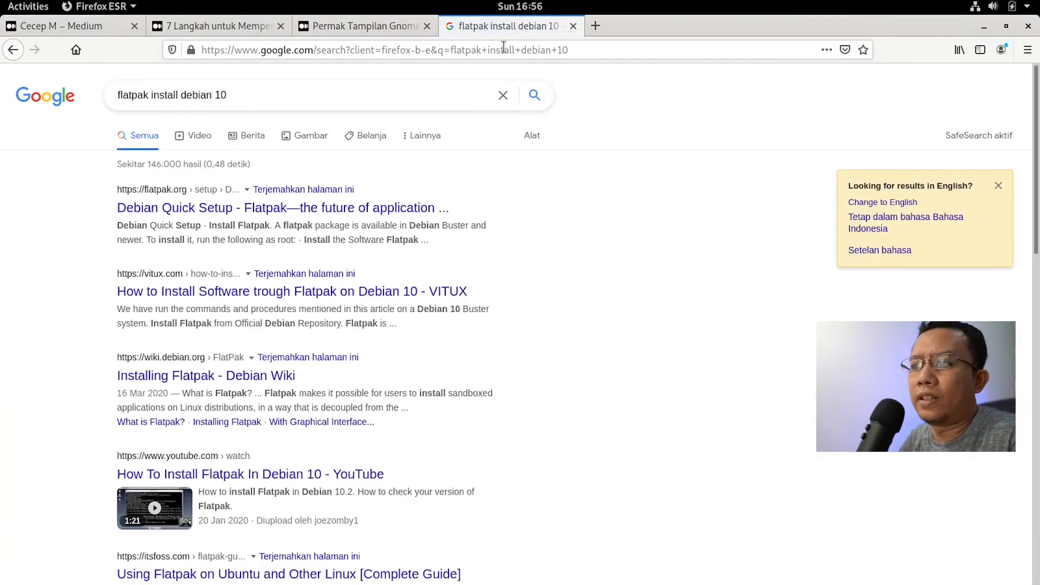
click(335, 206)
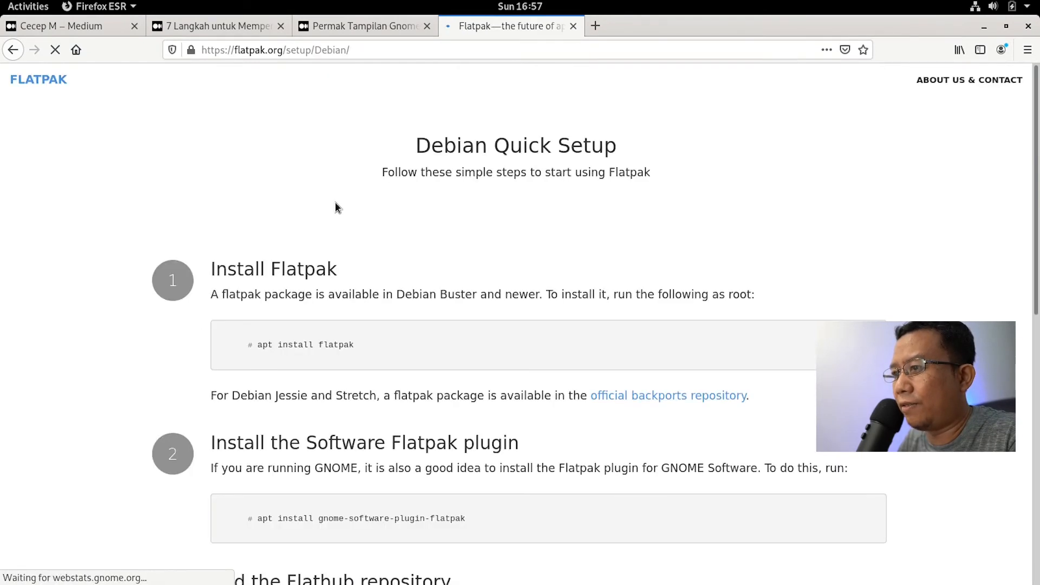
scroll(611, 349, down, 3)
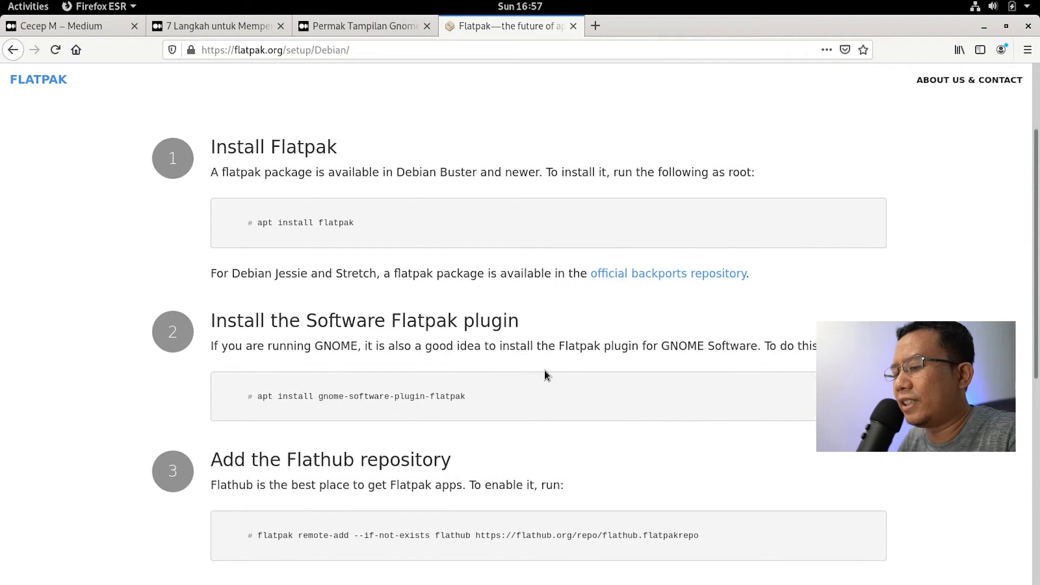
scroll(545, 374, down, 3)
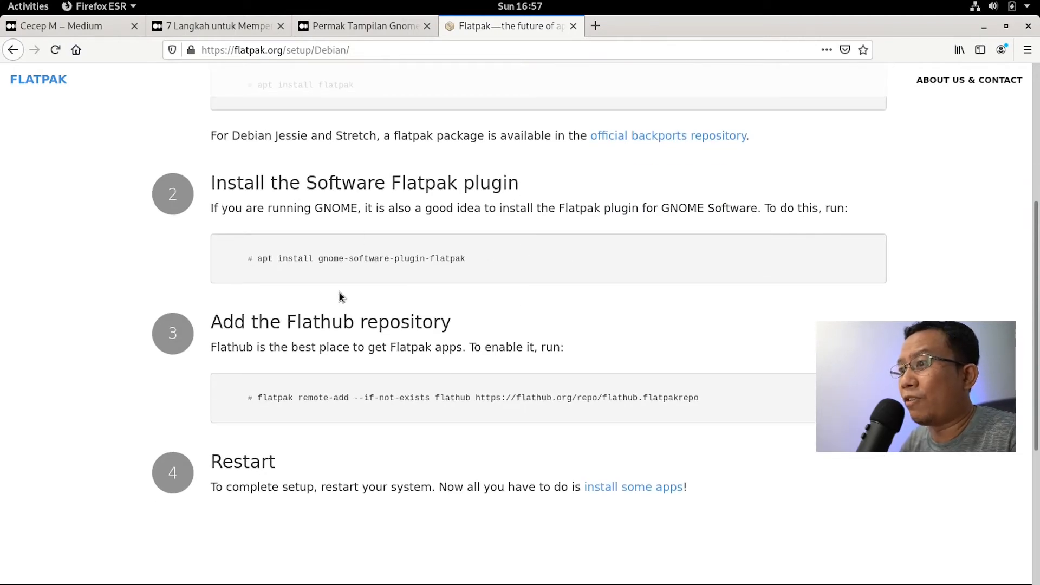
scroll(413, 161, up, 6)
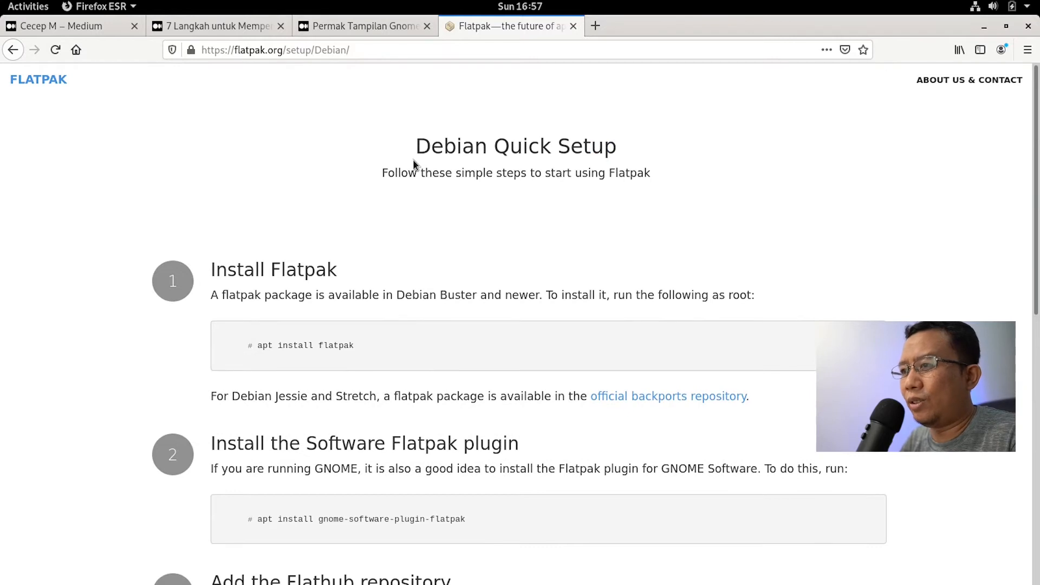
click(595, 26)
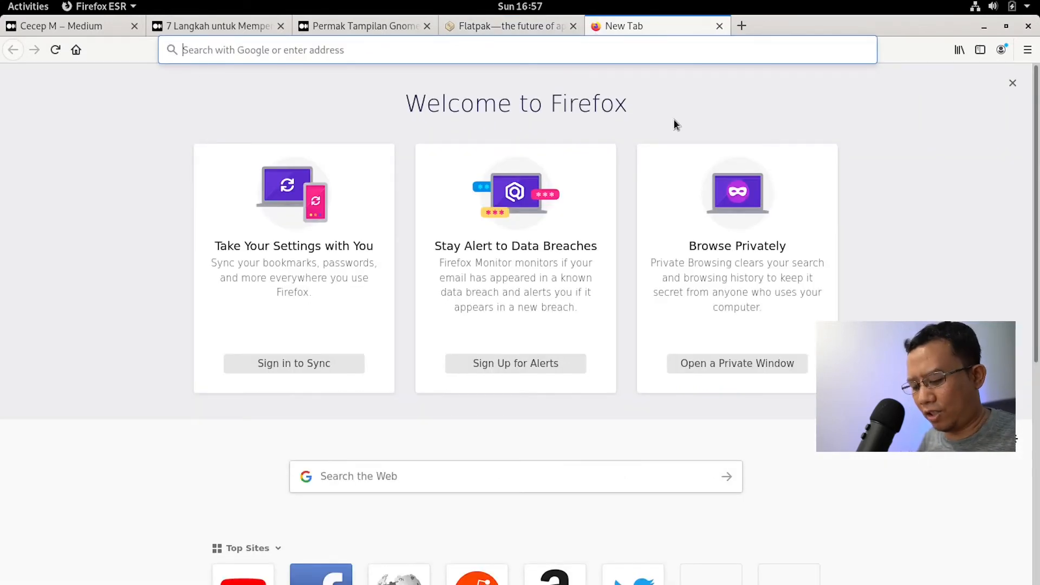
Step: Search 'visual studio code debian' and read the official 'Visual Studio Code on Linux' setup page
text(visual studio code debian)
key(Return)
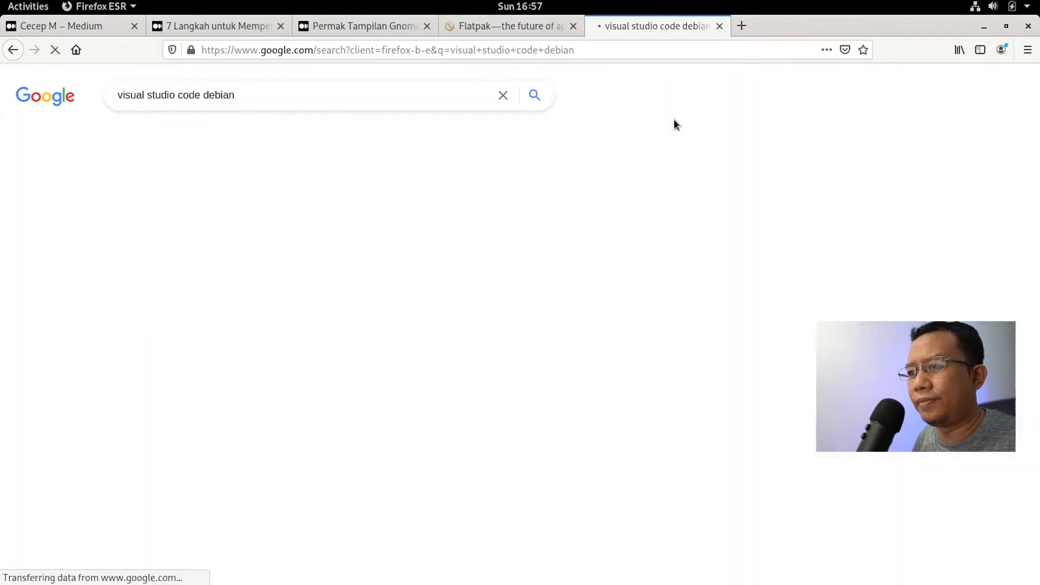
click(270, 424)
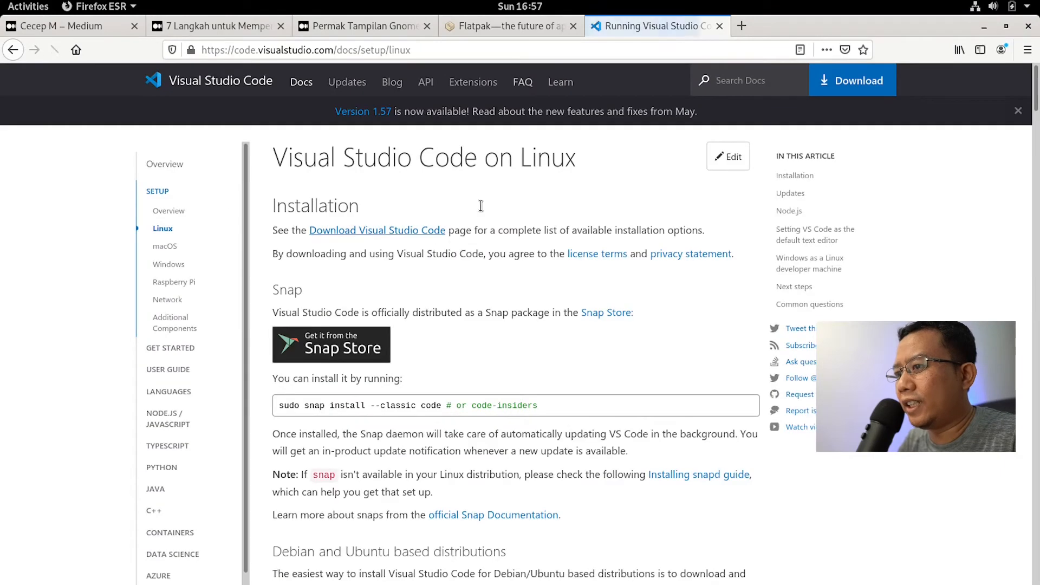
scroll(547, 333, down, 5)
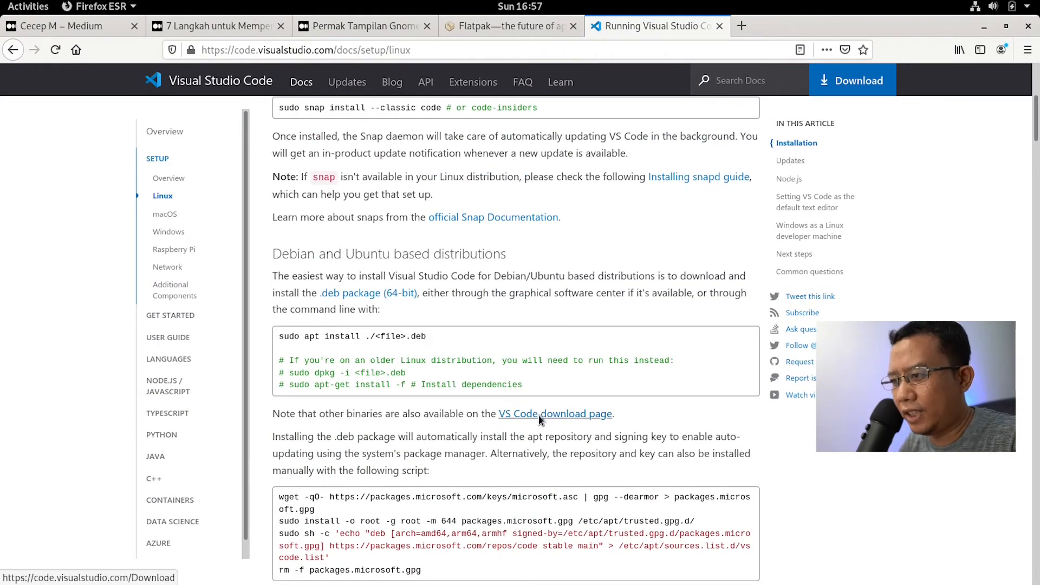
scroll(538, 414, down, 2)
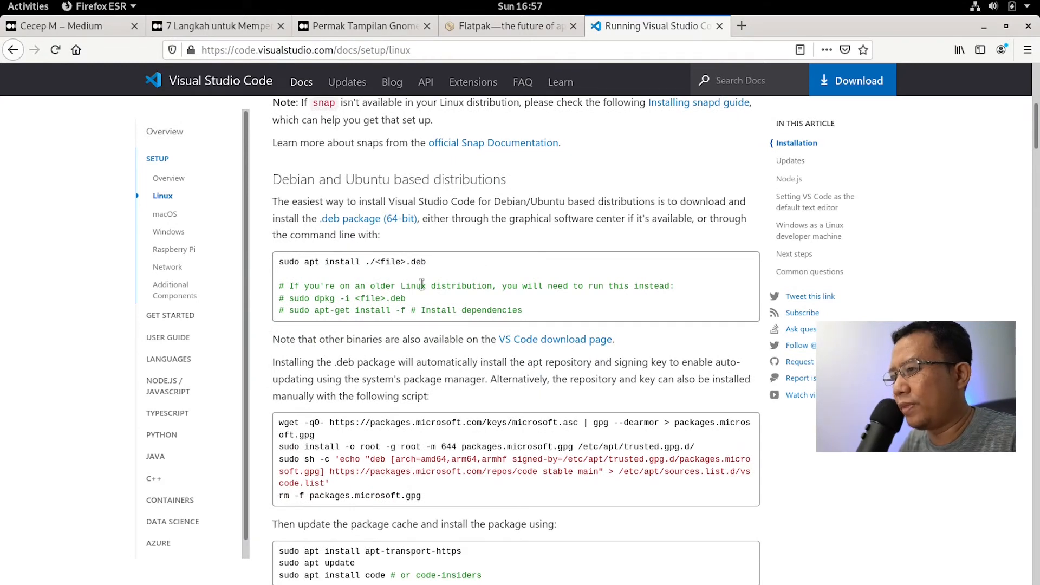
Step: In a new tab, search 'brave browser debian' and find the Debian commands on 'Installing Brave on Linux'
click(741, 25)
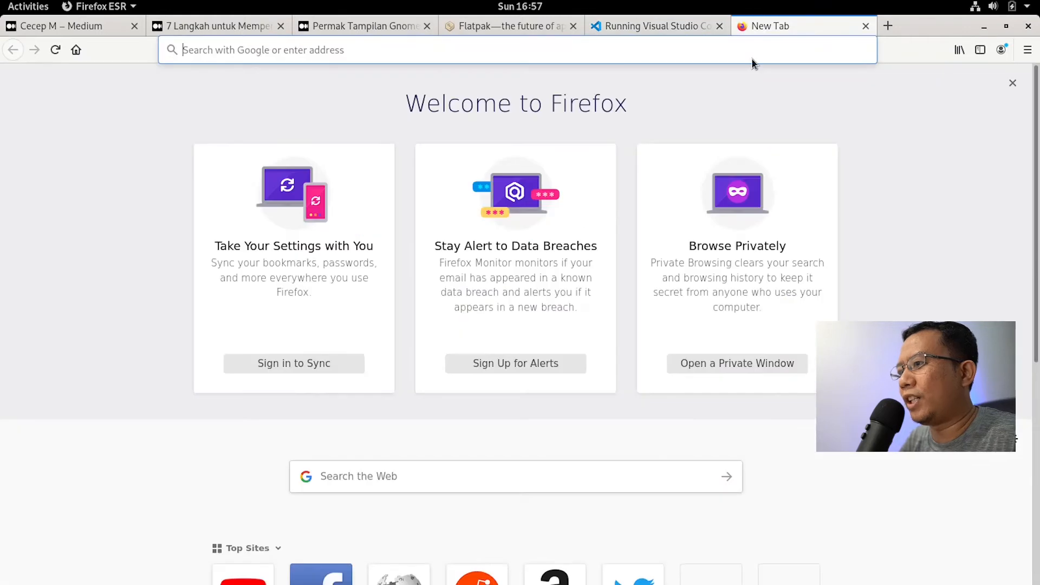
text(brav)
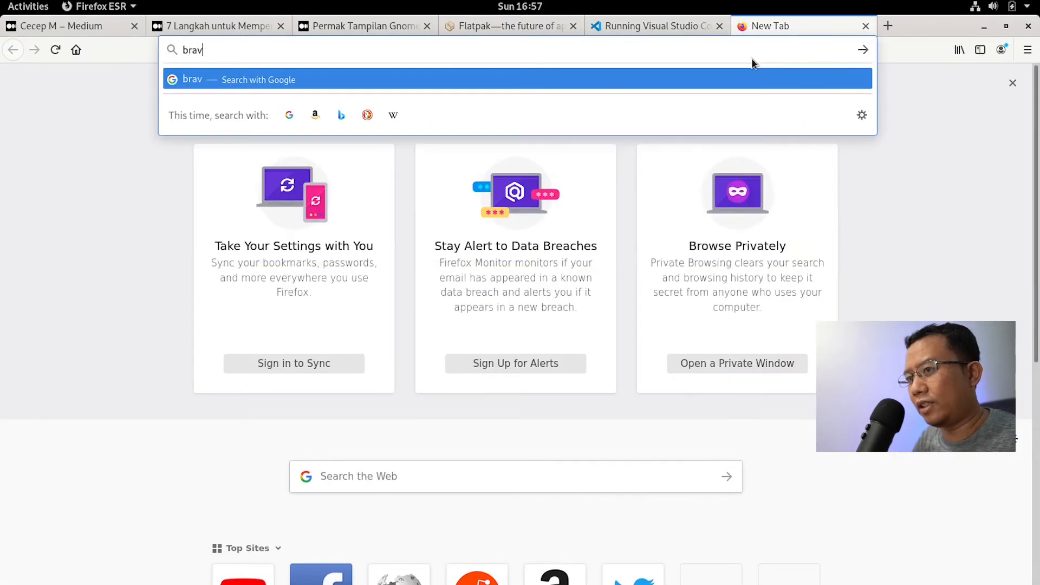
text(e browser debia)
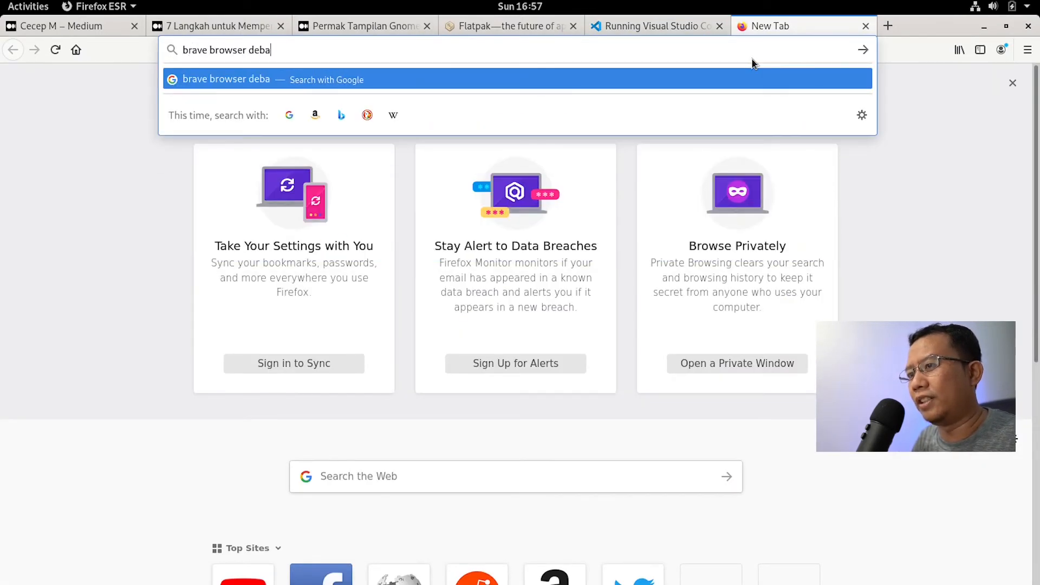
text(n)
key(Return)
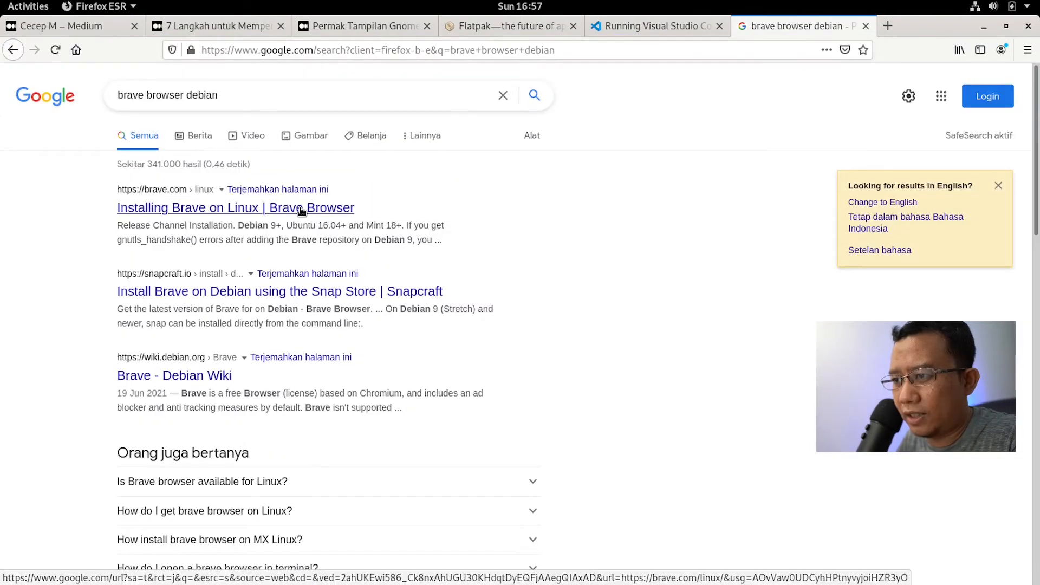
click(298, 207)
scroll(655, 380, down, 6)
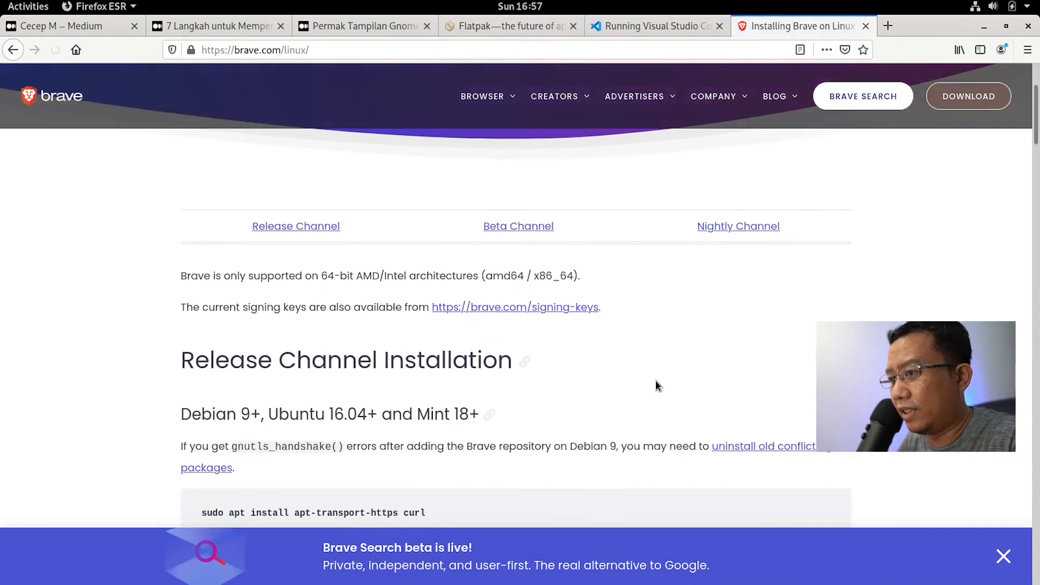
scroll(655, 380, down, 2)
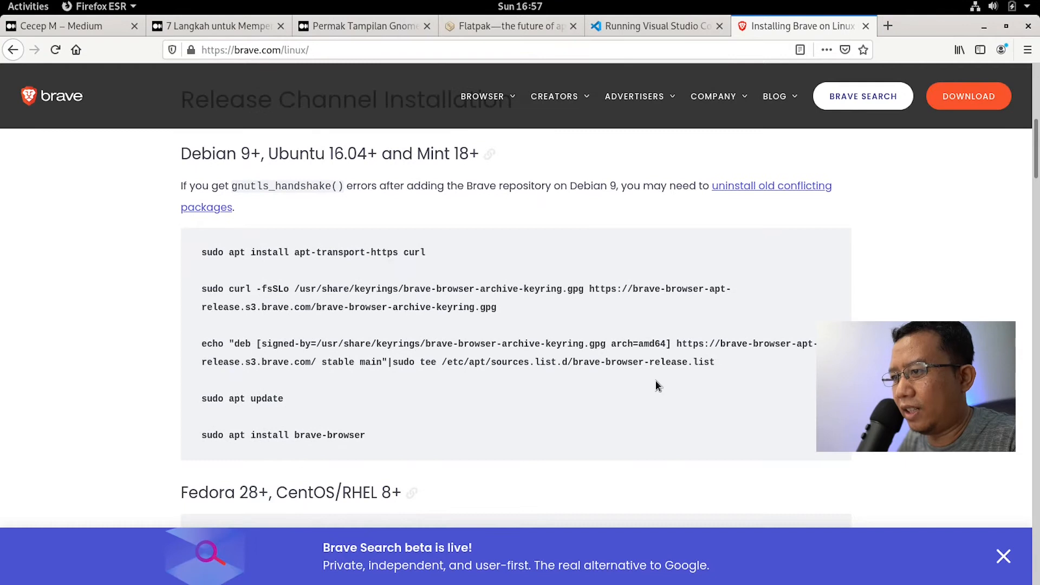
scroll(655, 380, up, 1)
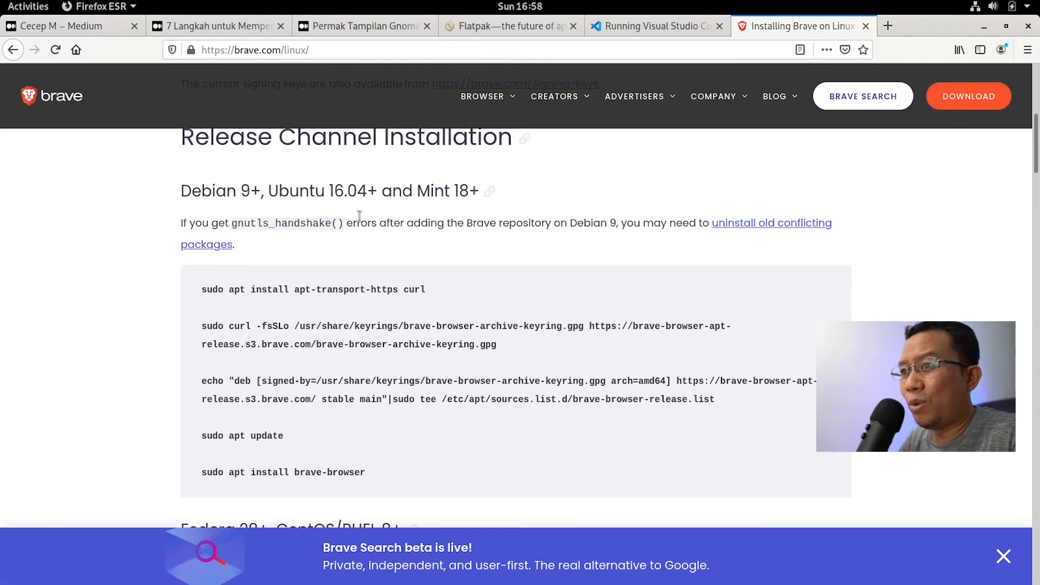
click(90, 26)
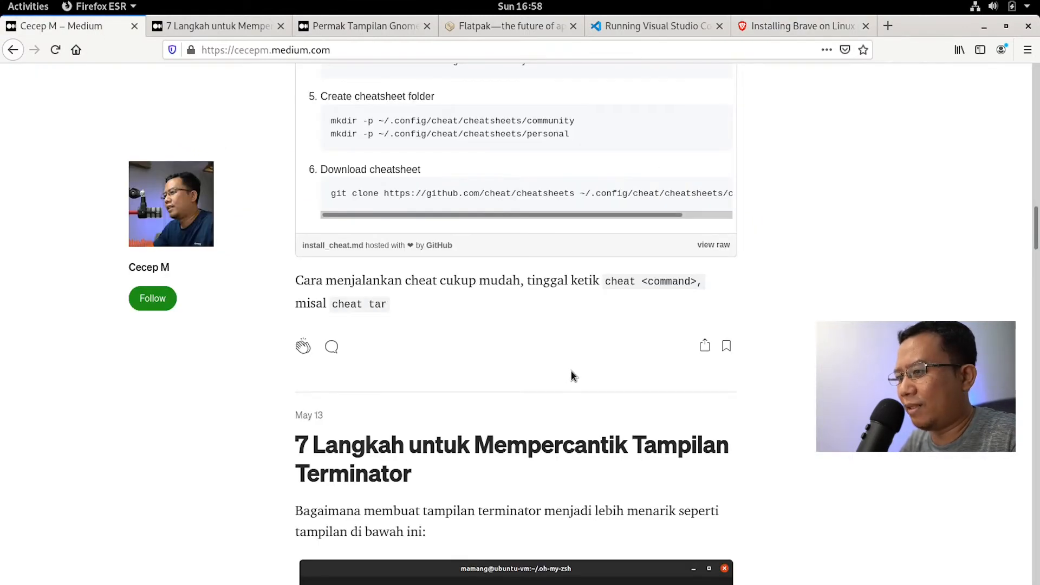
Step: Look over the Terminator and 'Permak Tampilan Gnome Terminal' article tabs, then minimize Firefox
scroll(570, 369, down, 3)
click(233, 25)
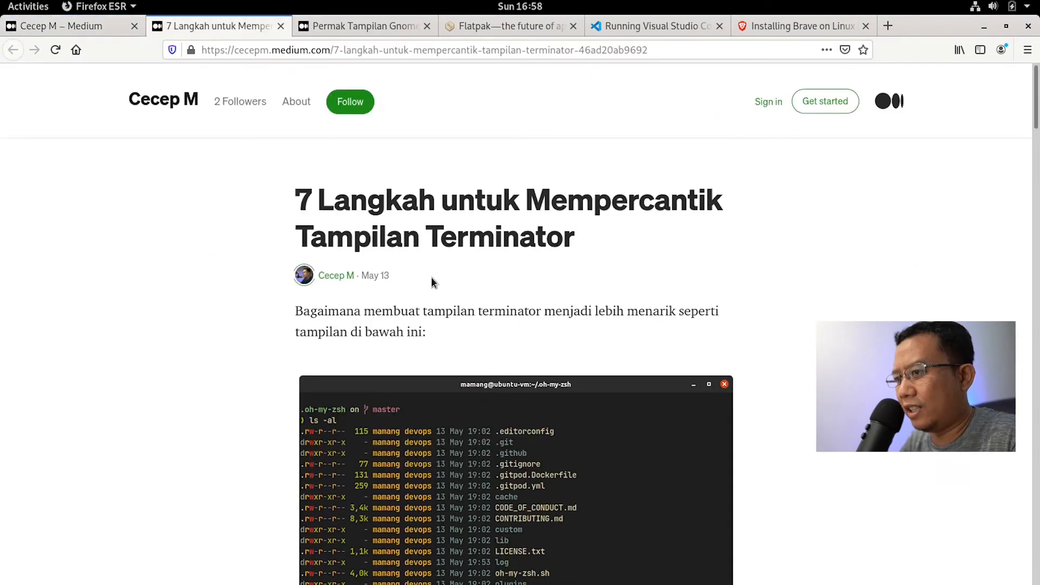
click(371, 33)
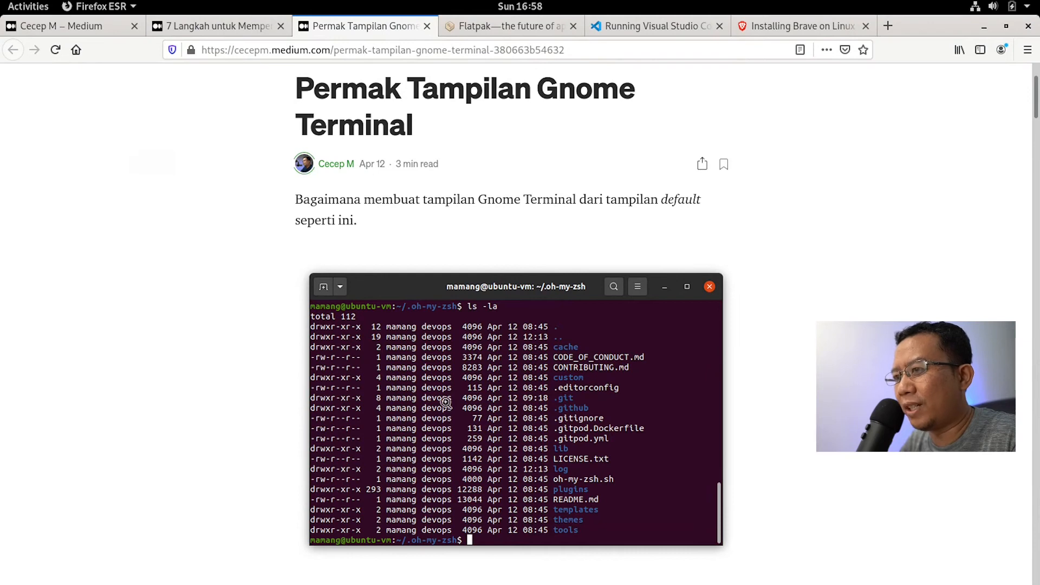
click(208, 20)
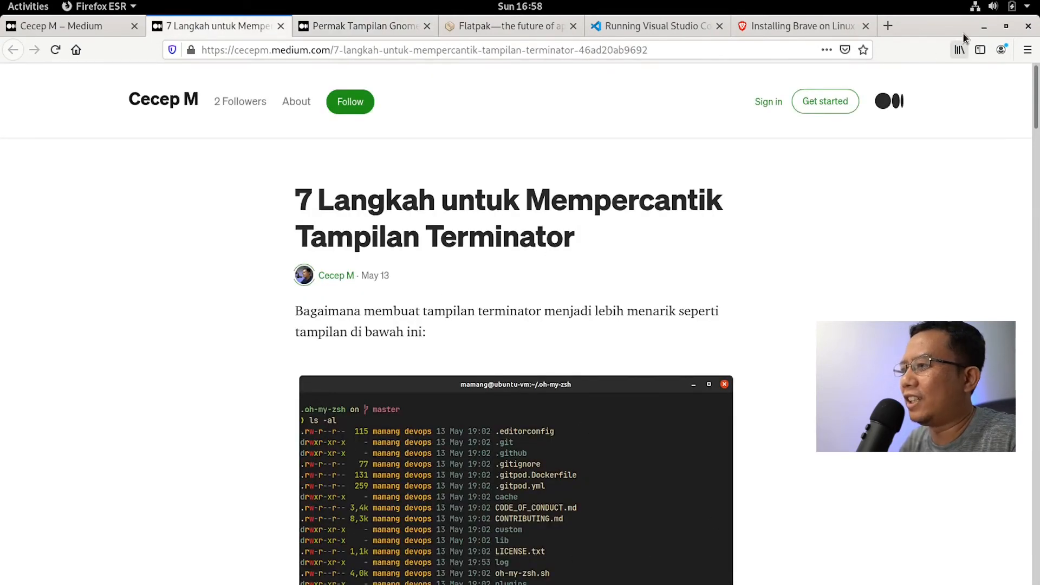
click(982, 26)
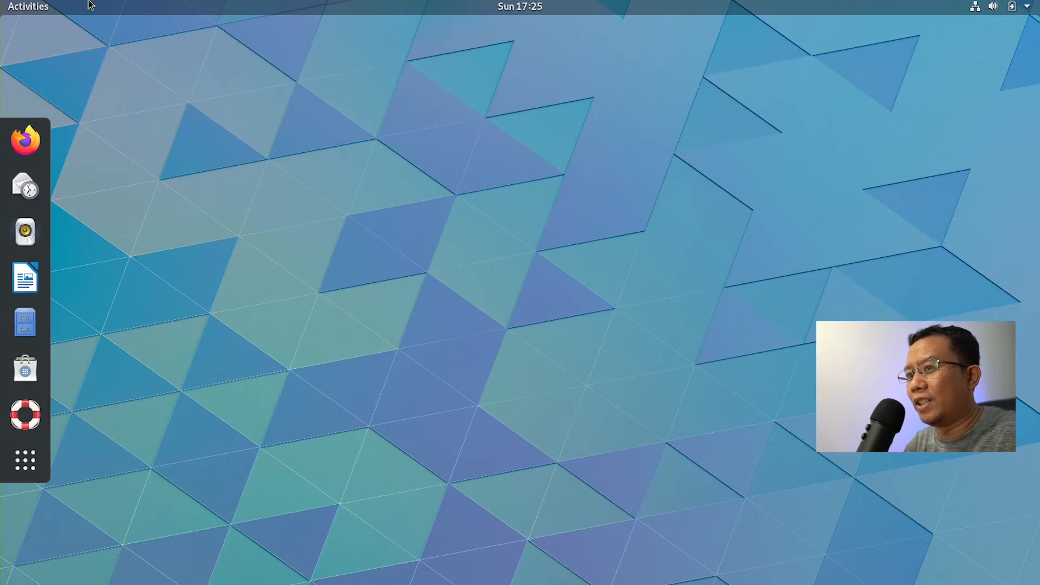
Step: Unpin Evolution, Rhythmbox and Help, leaving Firefox, Writer, Files and Software in the dock
click(38, 1)
click(254, 178)
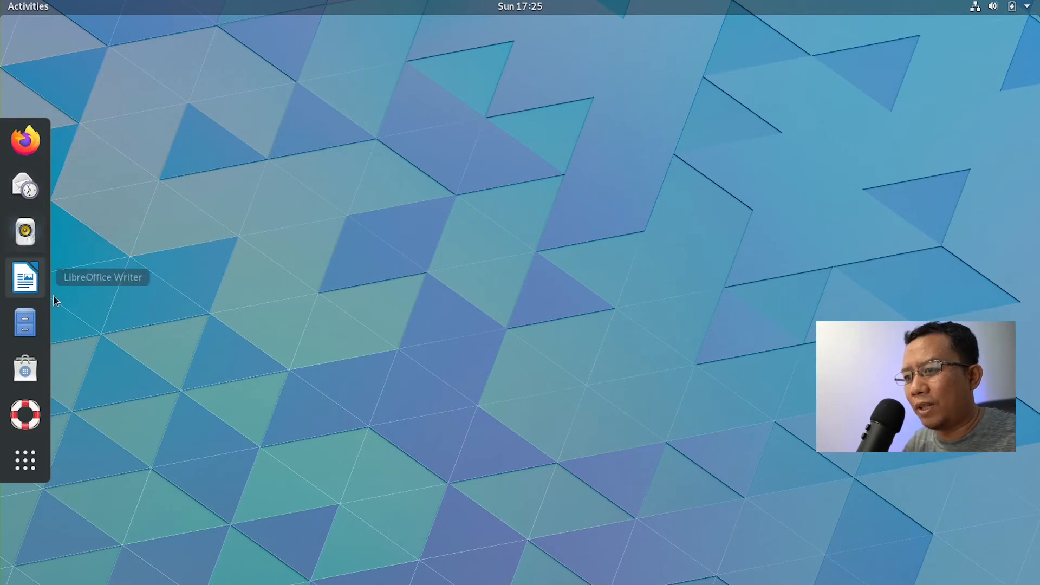
right_click(31, 187)
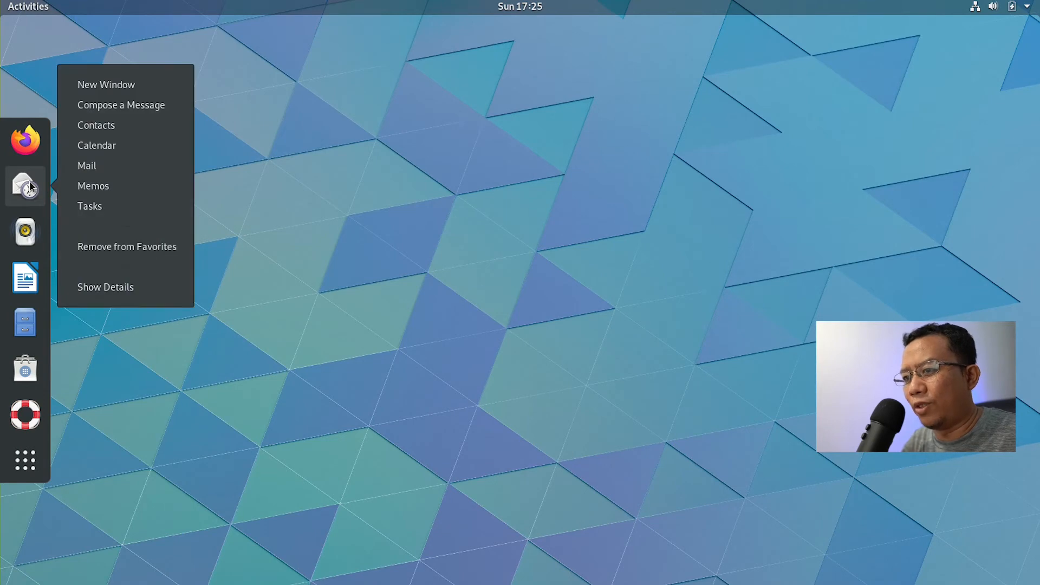
click(112, 247)
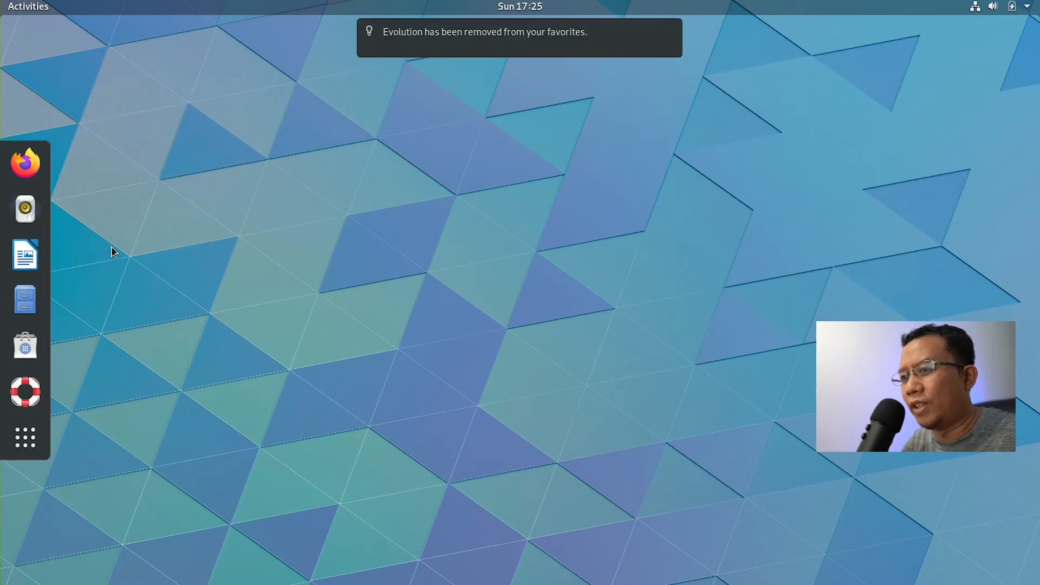
right_click(25, 218)
click(105, 212)
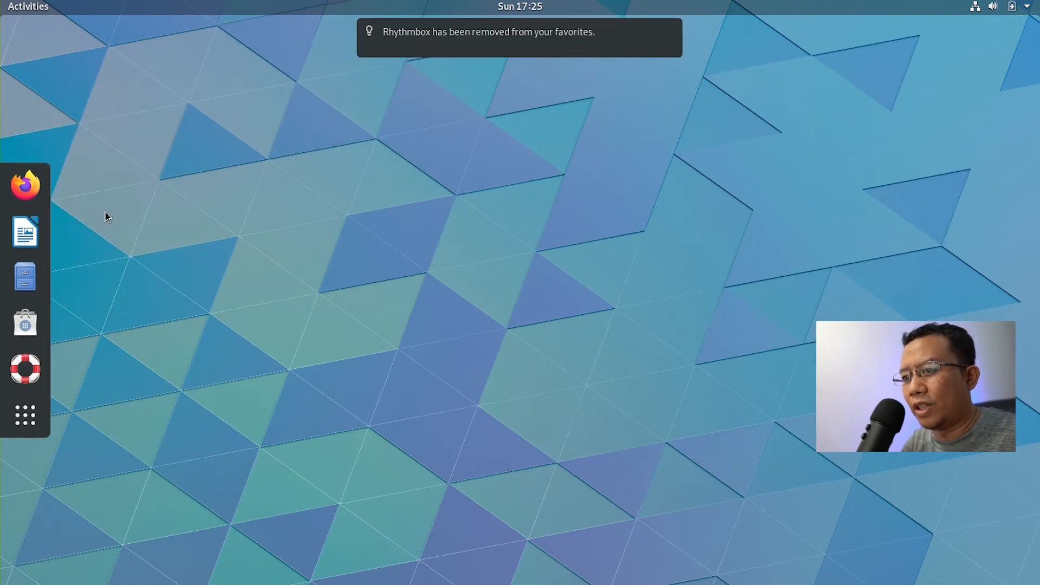
right_click(27, 375)
click(94, 373)
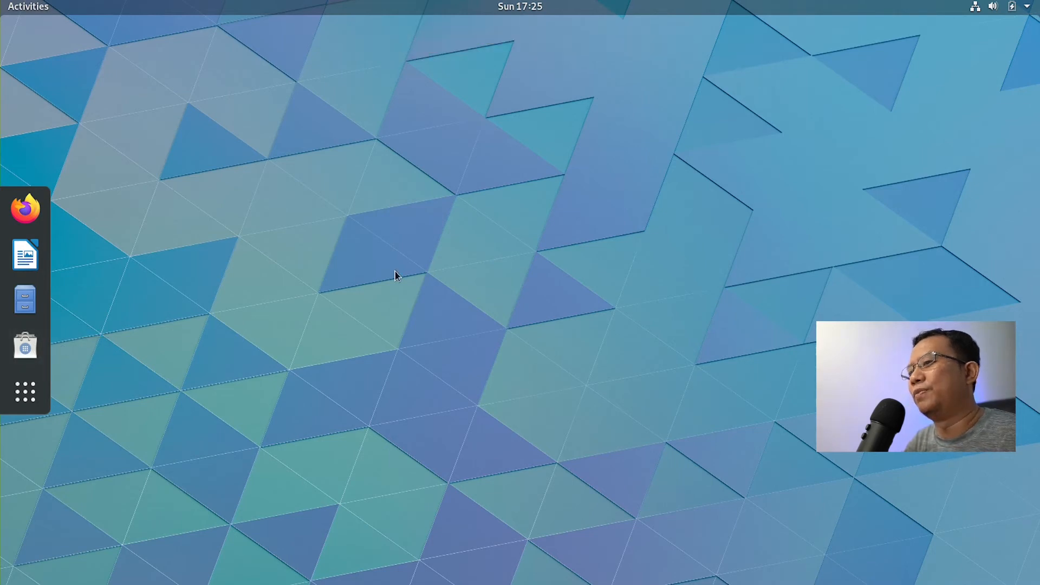
key(super)
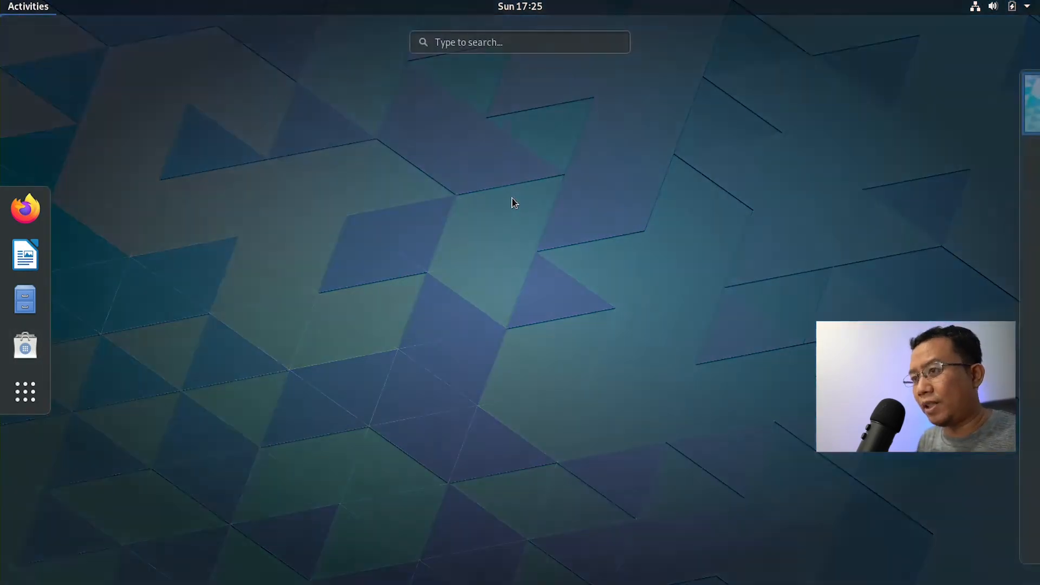
text(br)
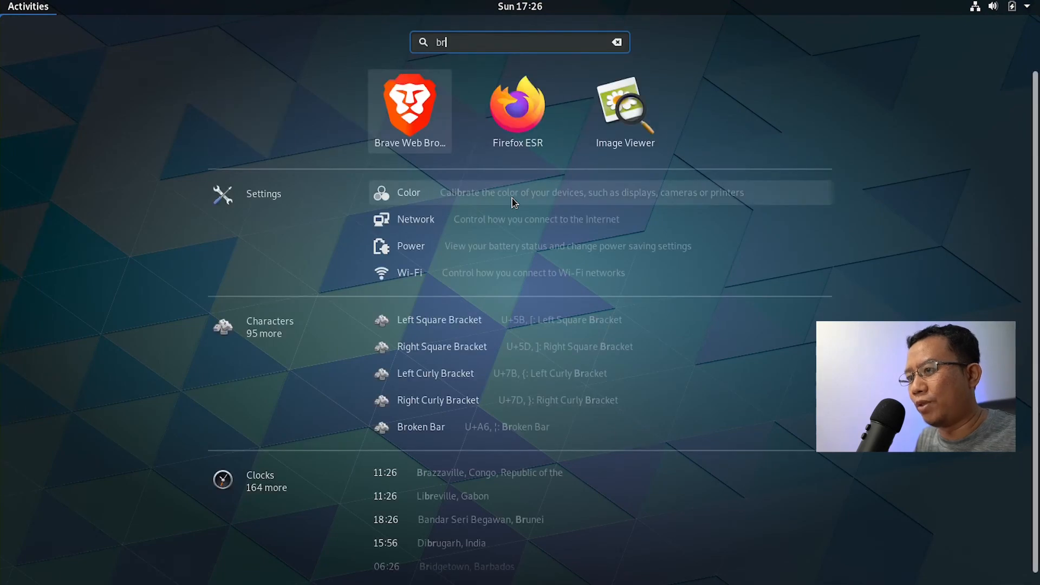
key(Return)
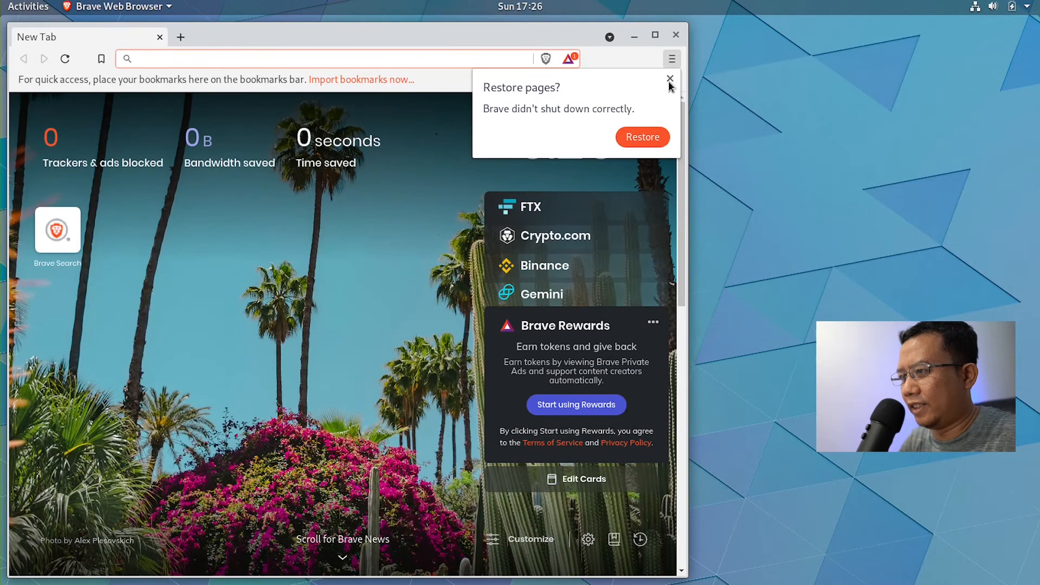
click(669, 80)
click(655, 36)
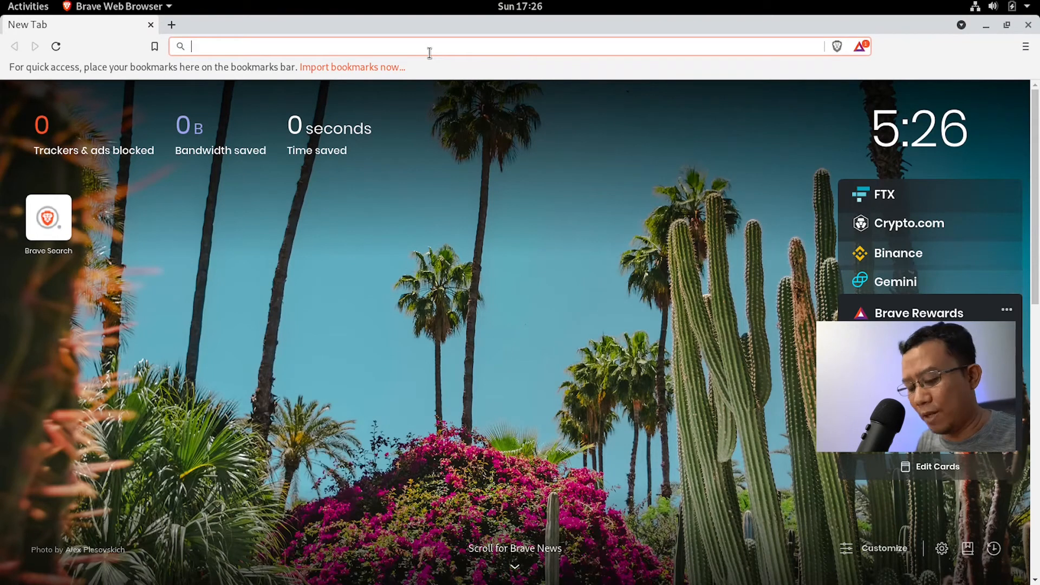
text(www.edbi)
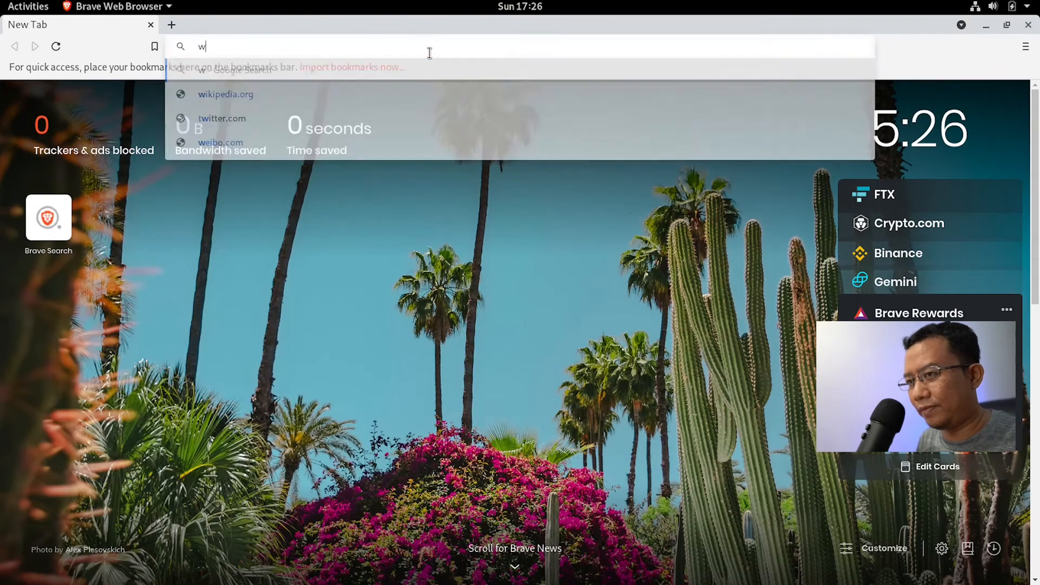
key(BackSpace)
key(BackSpace)
key(BackSpace)
key(BackSpace)
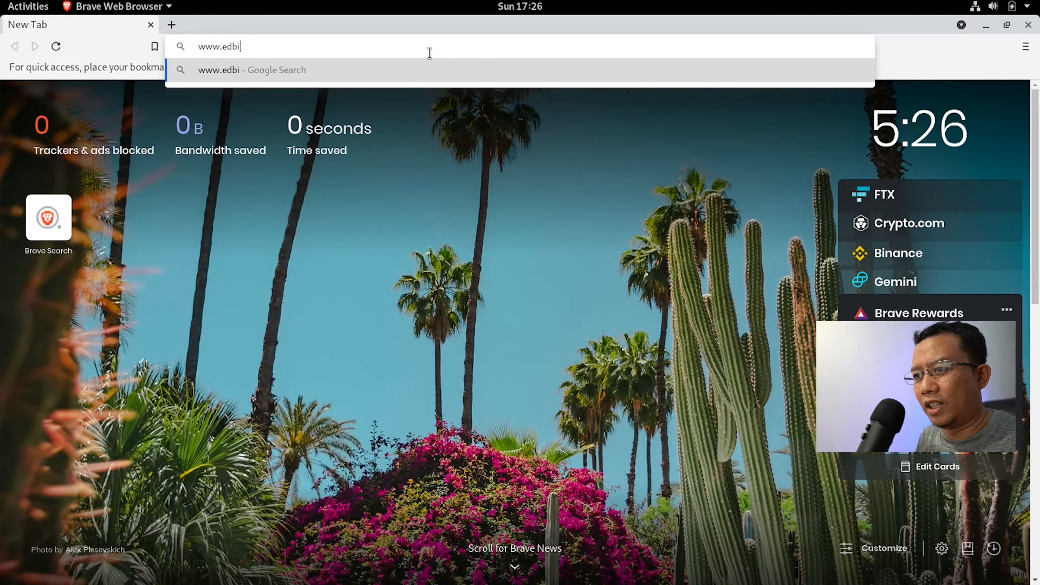
text(debian.org)
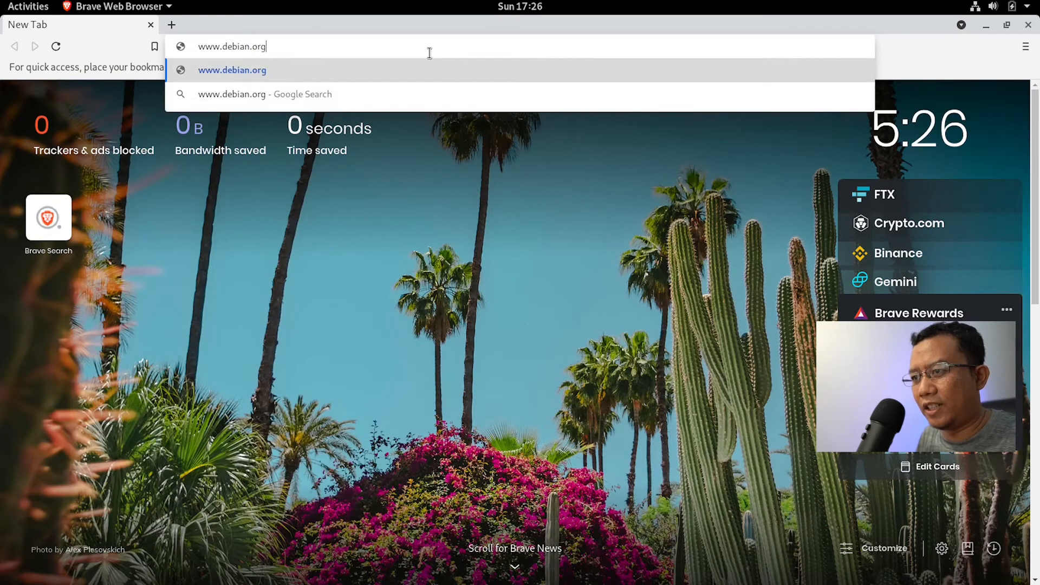
key(Return)
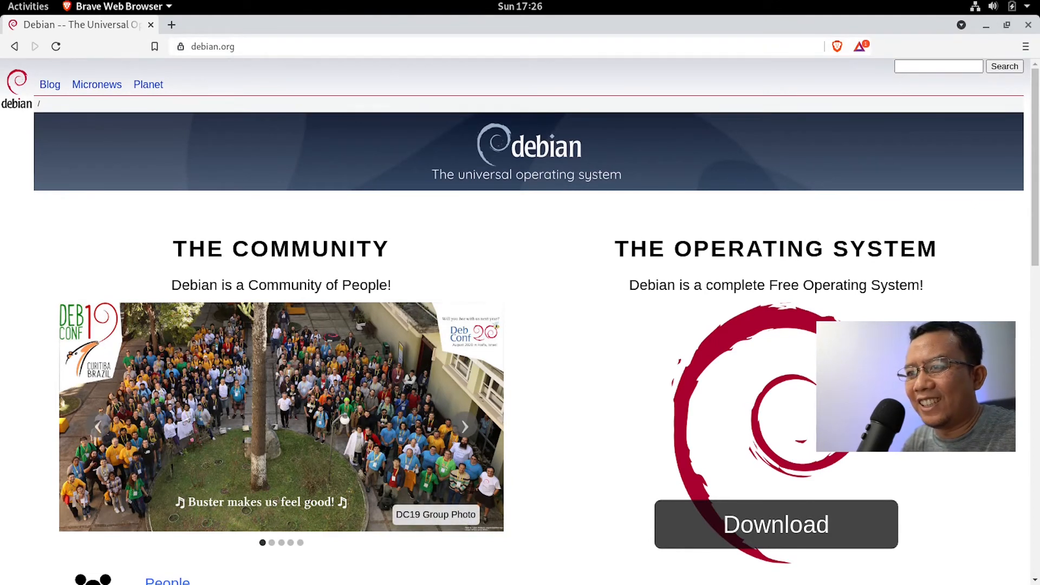
Step: Pin Brave Web Browser to the dock favorites and bring its debian.org window back to the front
click(43, 9)
right_click(23, 370)
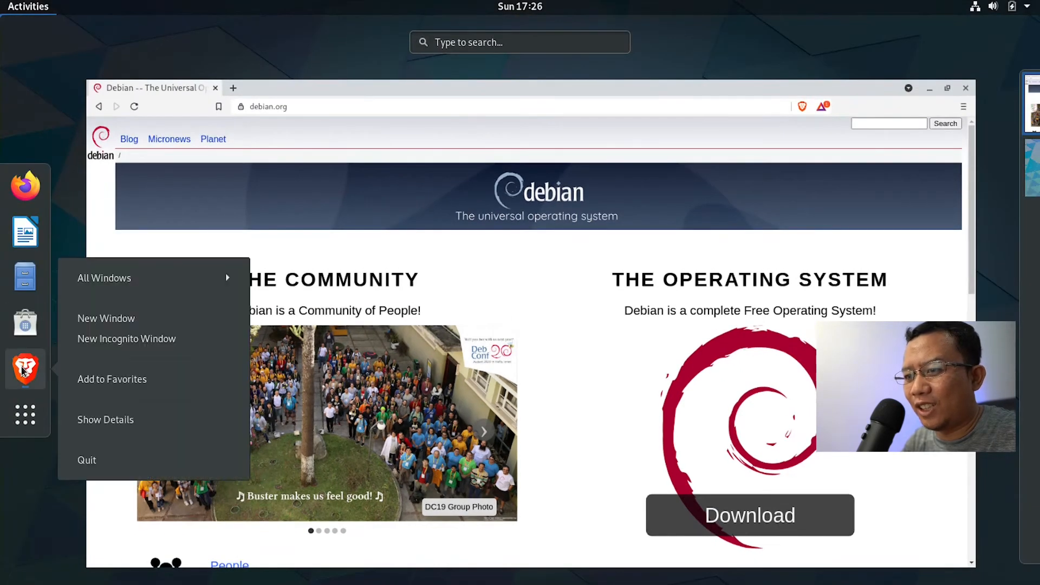
click(92, 379)
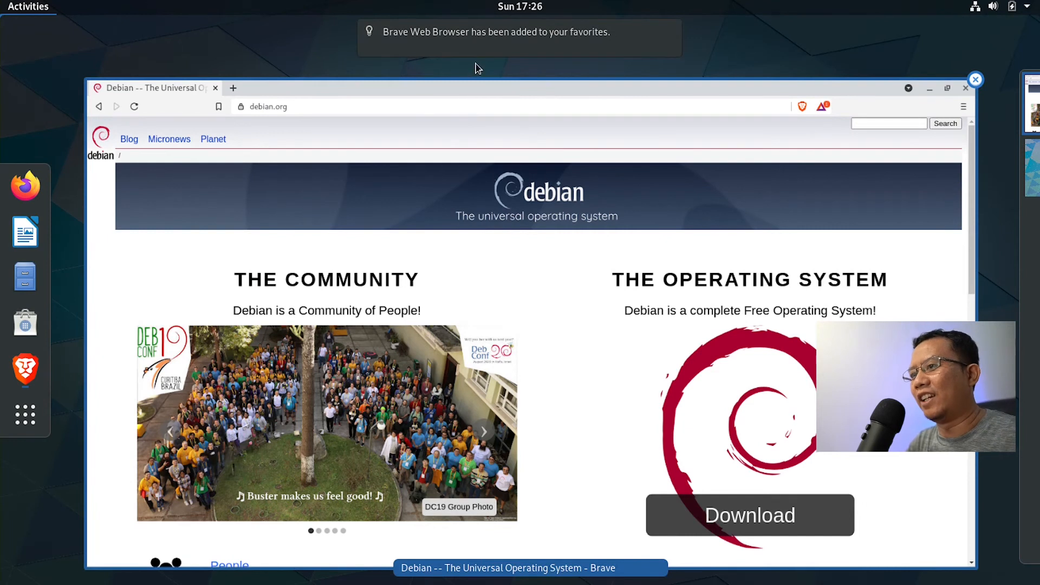
click(638, 112)
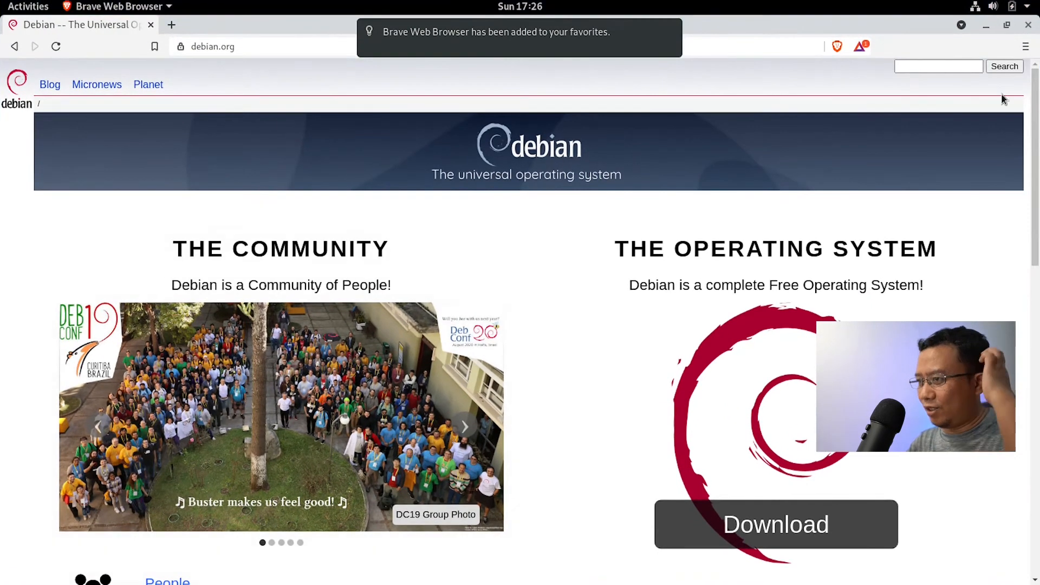
click(986, 25)
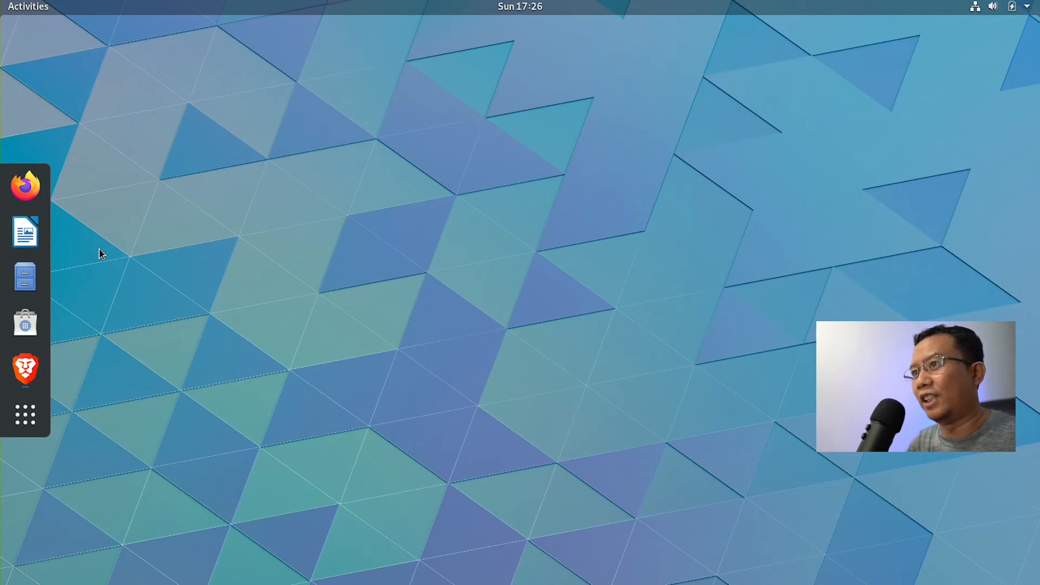
key(super)
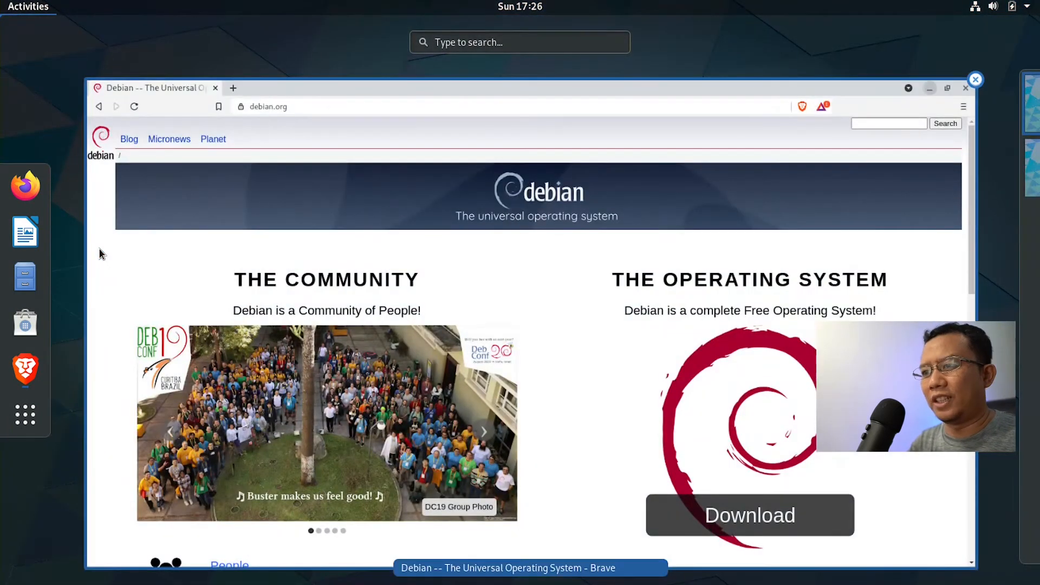
click(334, 120)
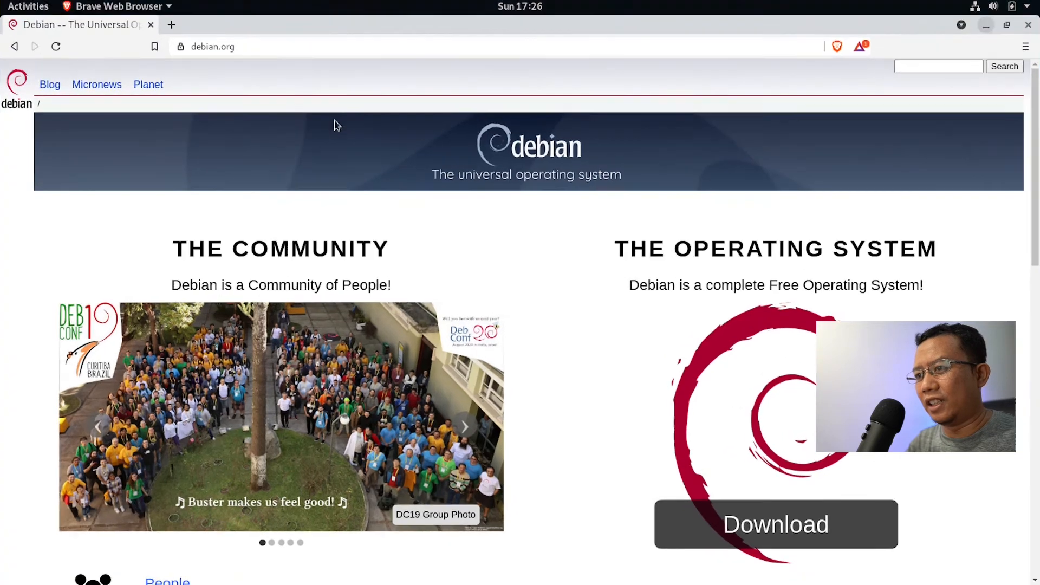
Step: Launch Terminator from Activities and center its window on a cleared desktop
key(super)
text(ter)
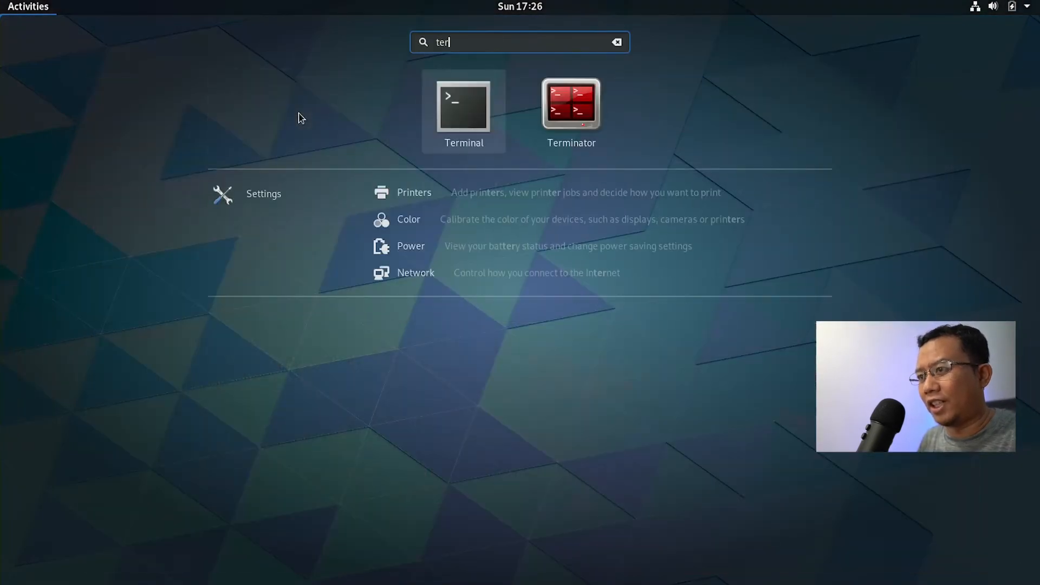
key(Right)
key(Return)
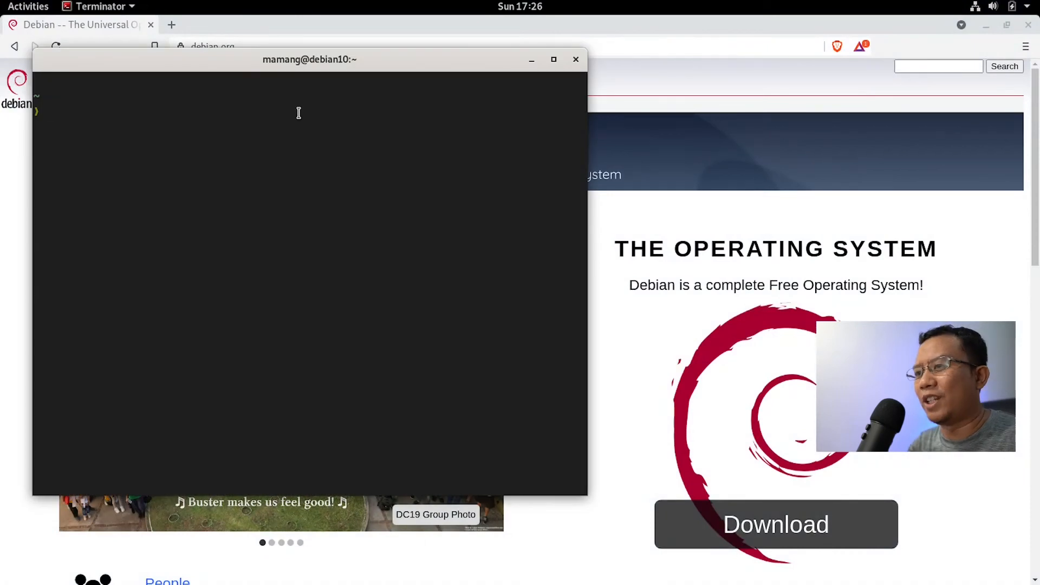
click(989, 29)
drag(448, 67, 590, 83)
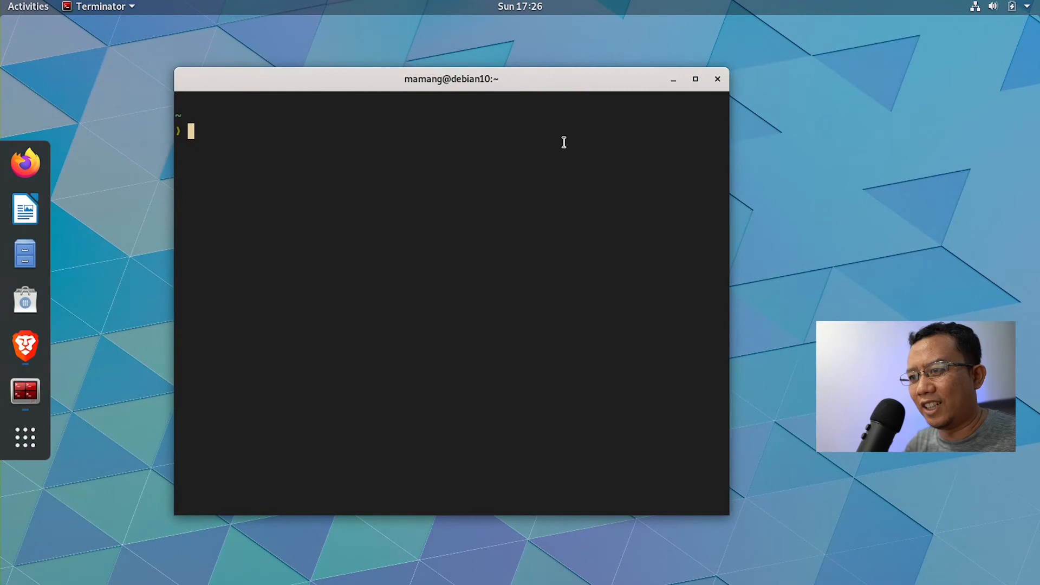
Step: List the home folder with ls -al
text(ls a-l)
key(Return)
text(ls -al)
key(Return)
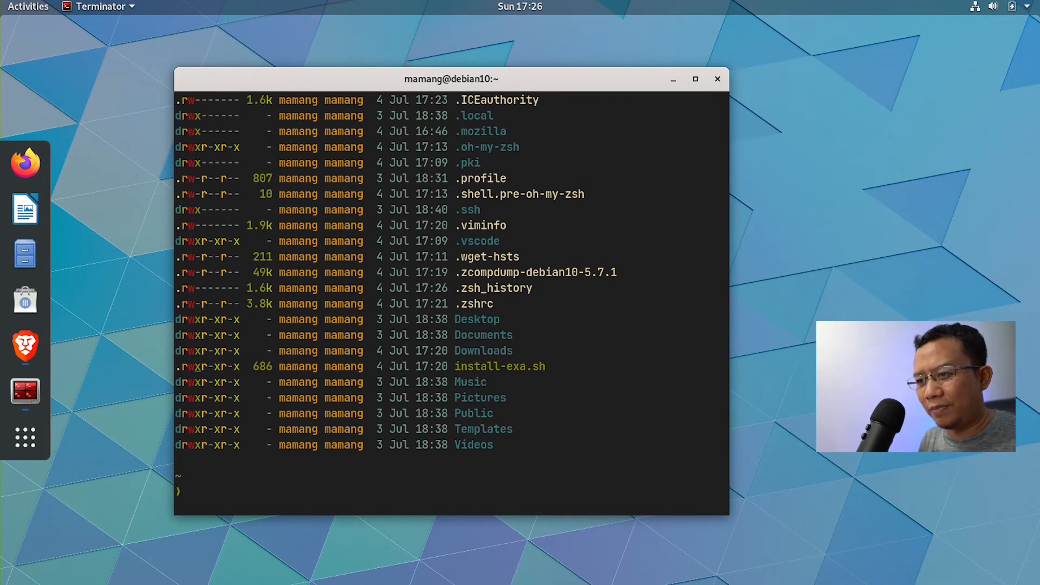
Step: Change into .oh-my-zsh, clear the screen, and run 'code .' to open it in VS Code
text(cd .)
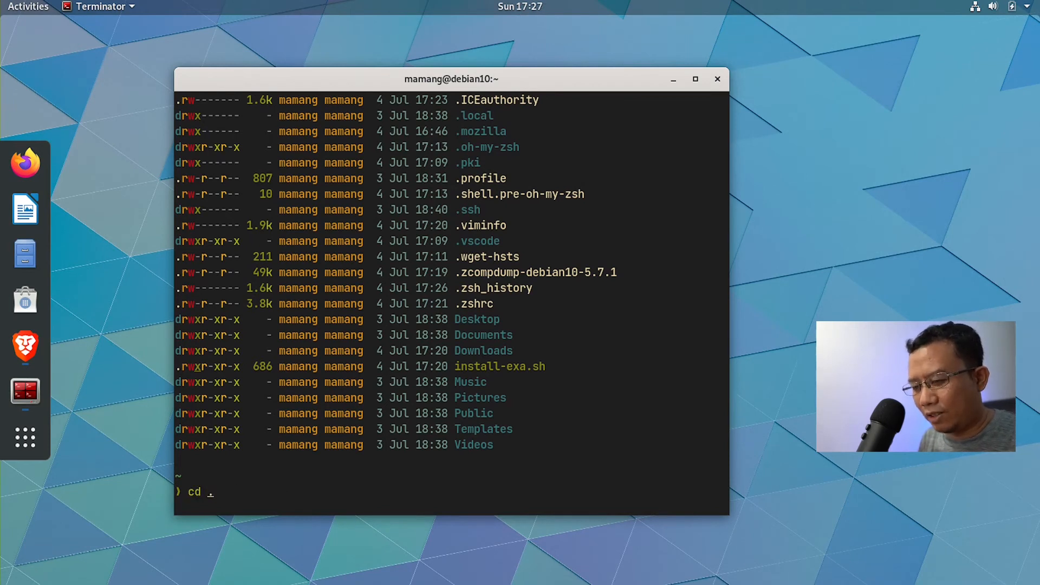
text(ogh)
key(BackSpace)
key(BackSpace)
key(Tab)
key(Return)
key(ctrl+l)
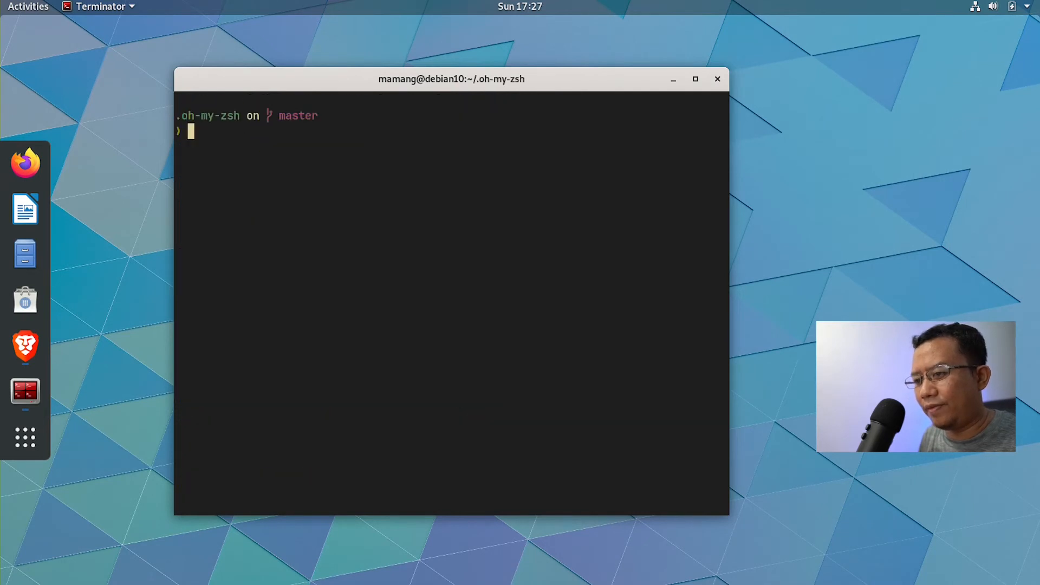
text(code .)
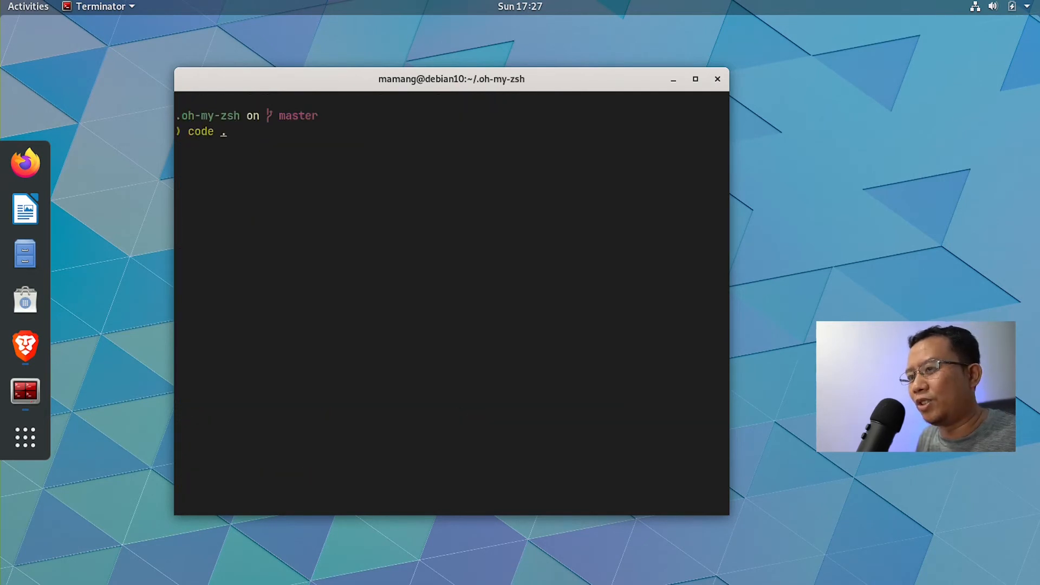
key(Return)
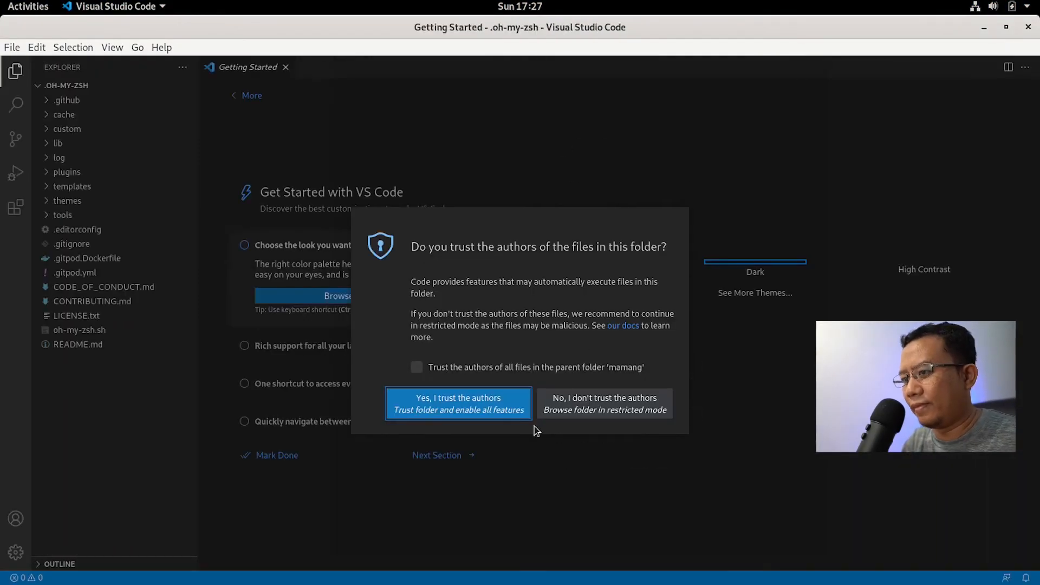
Step: Trust the authors of the .oh-my-zsh folder in VS Code, then minimize the editor
click(474, 414)
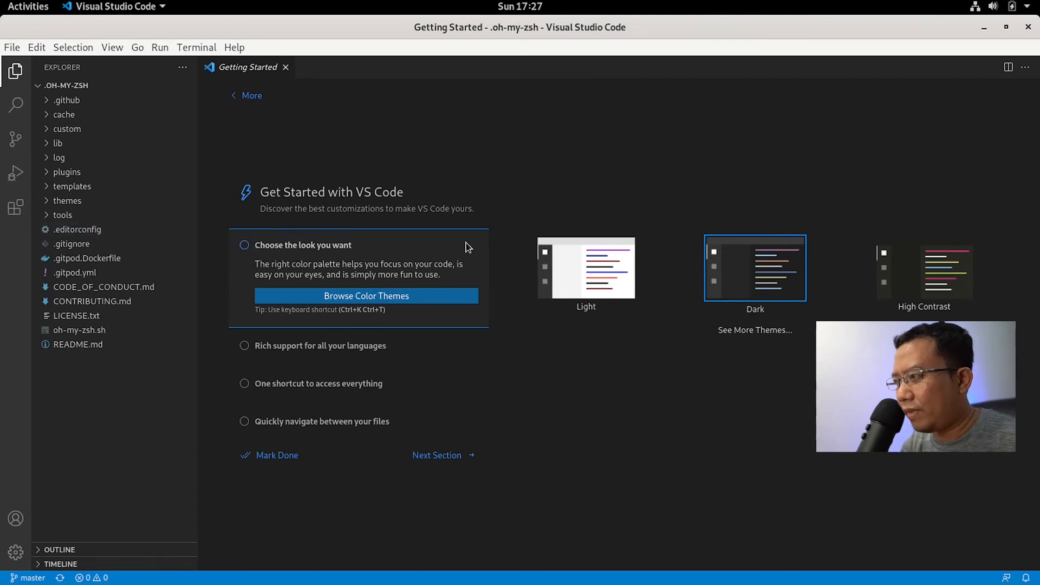
click(983, 30)
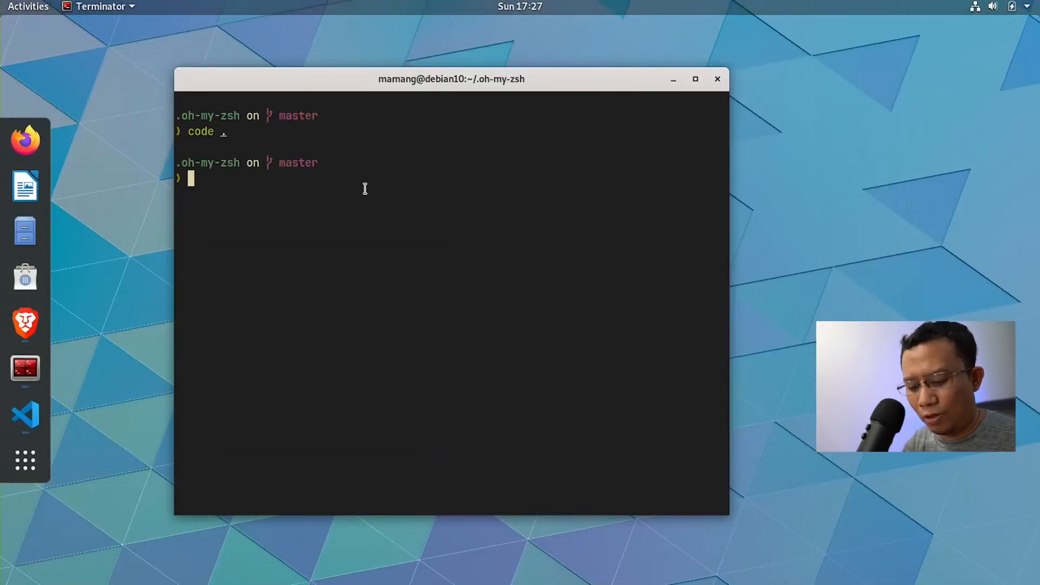
Step: Launch the standard Terminal and list the home folder with ls -la
key(super)
text(ter)
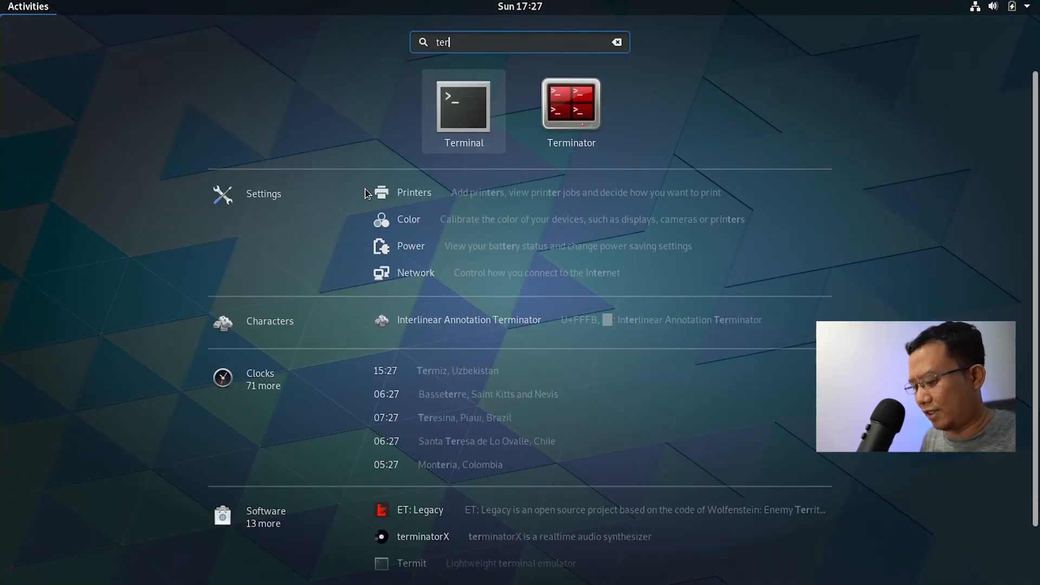
key(Return)
drag(420, 25, 730, 113)
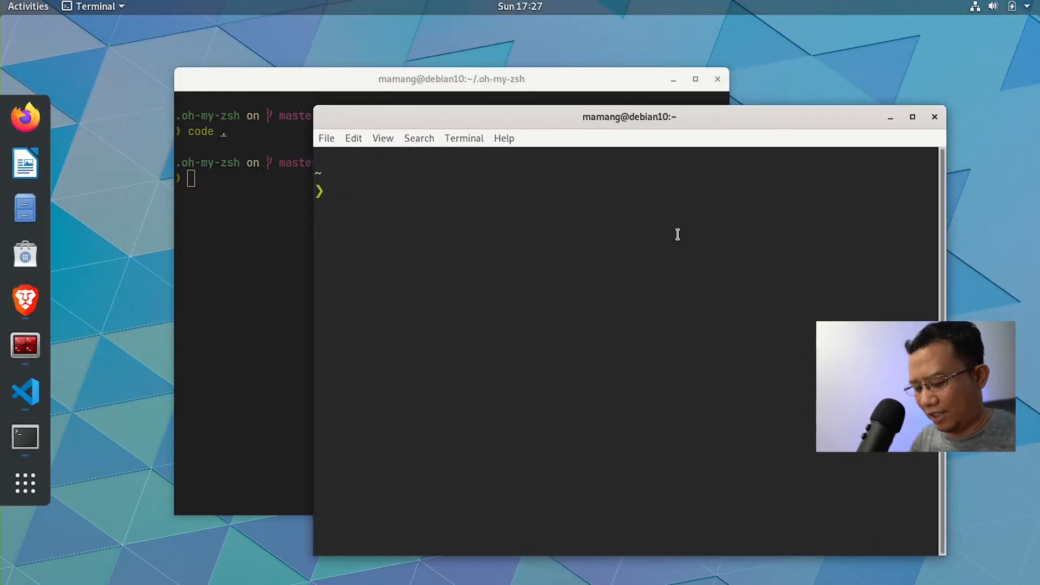
text(ls -la)
key(Return)
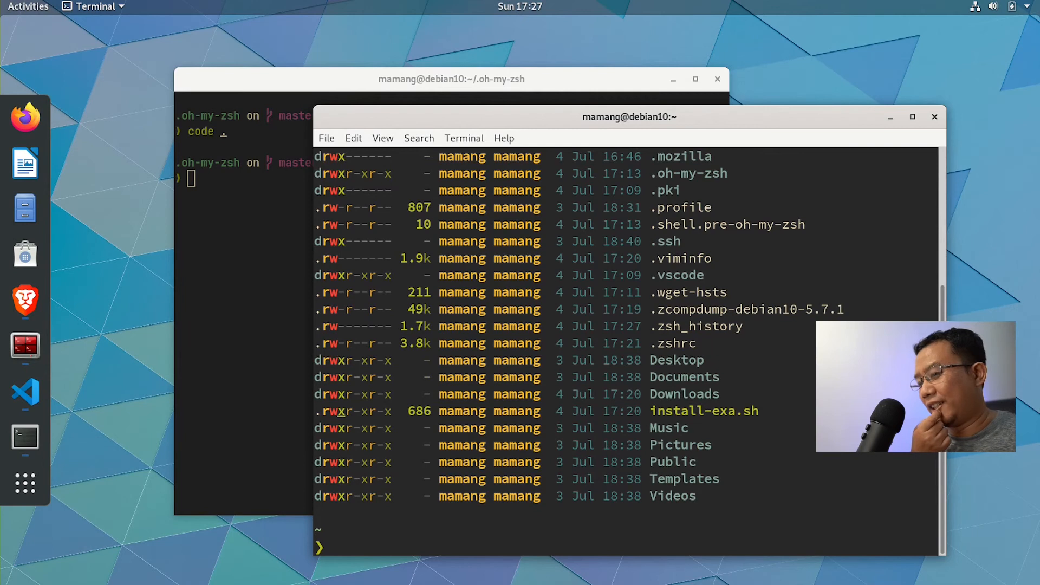
drag(692, 118, 480, 76)
Step: Pin Terminator, Terminal and Visual Studio Code to the dock, and unpin LibreOffice Writer
right_click(25, 345)
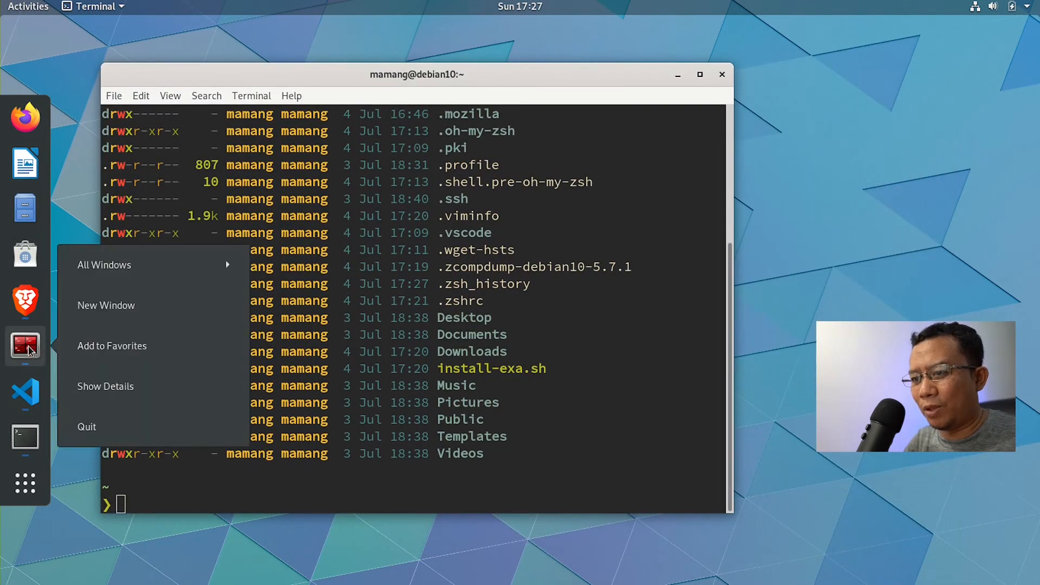
click(101, 356)
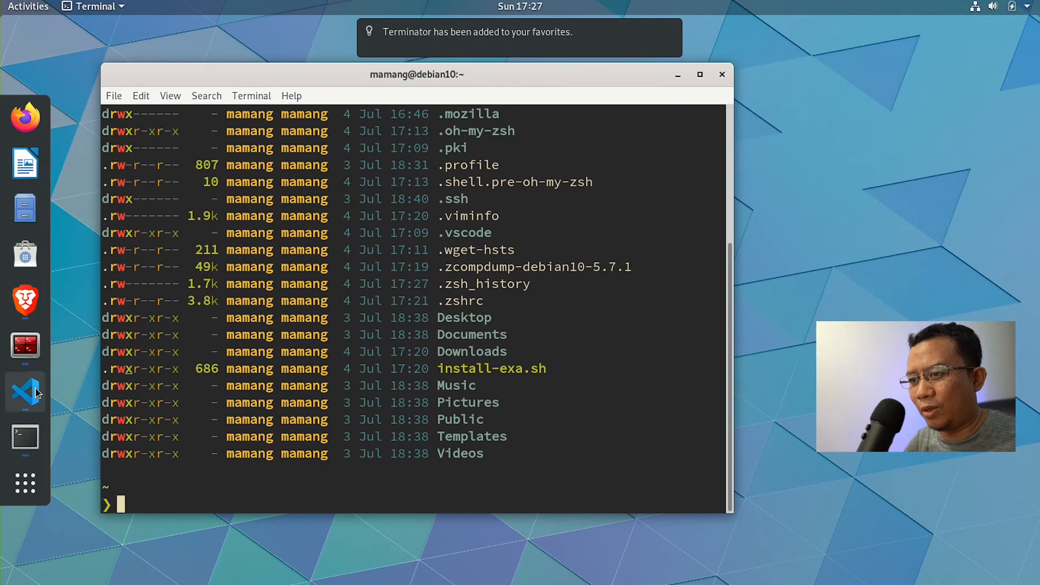
right_click(28, 440)
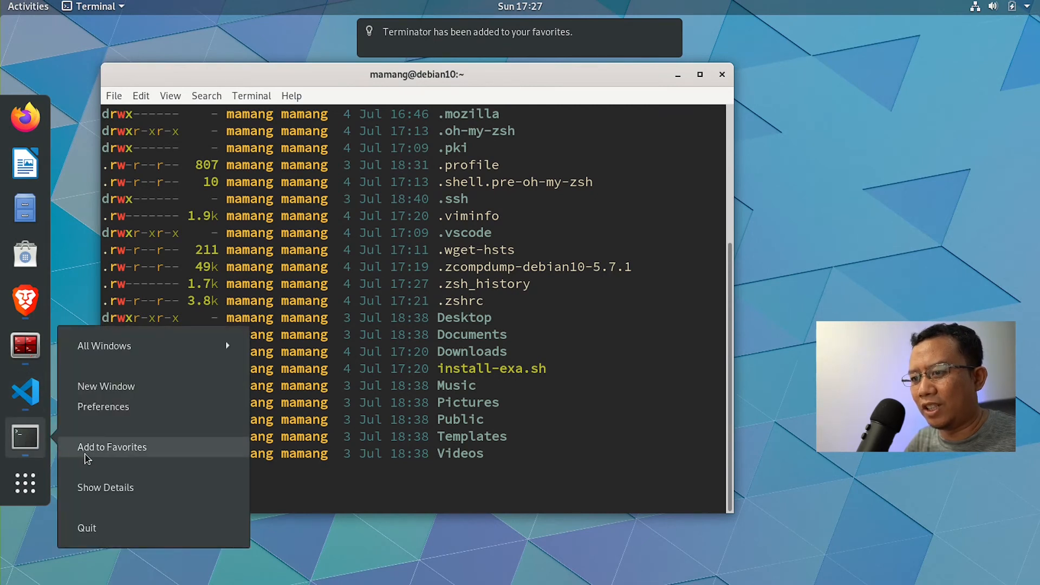
click(83, 457)
right_click(27, 444)
click(105, 457)
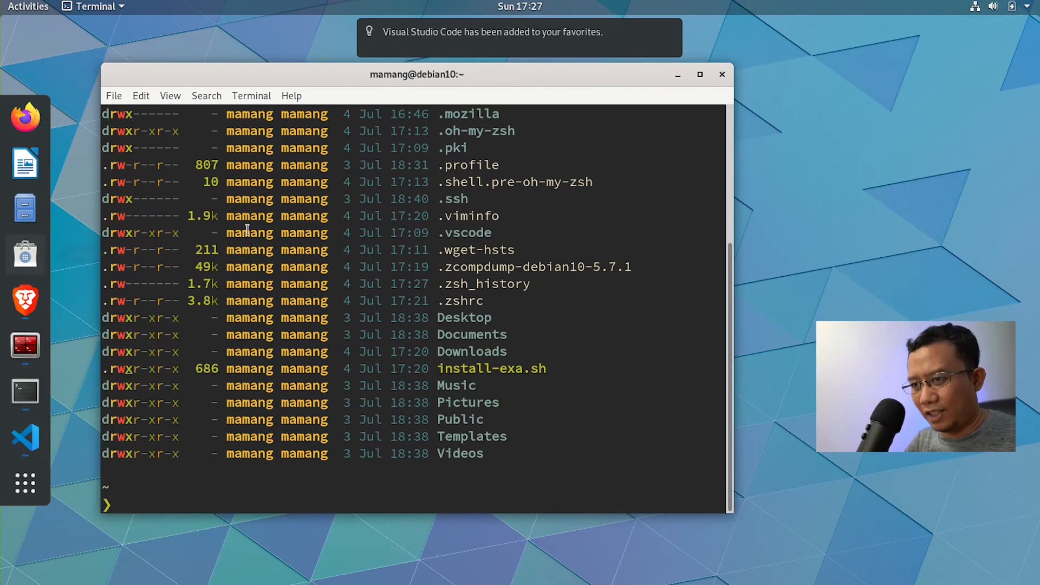
right_click(22, 167)
click(91, 185)
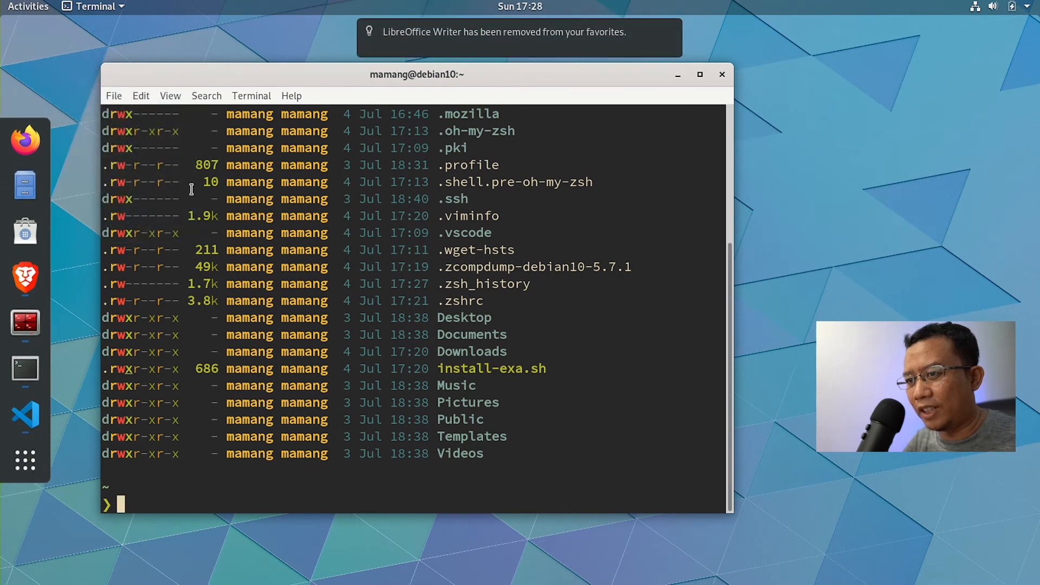
Step: Search GNOME Software for 'intelli' and start installing IntelliJ IDEA Community
click(37, 239)
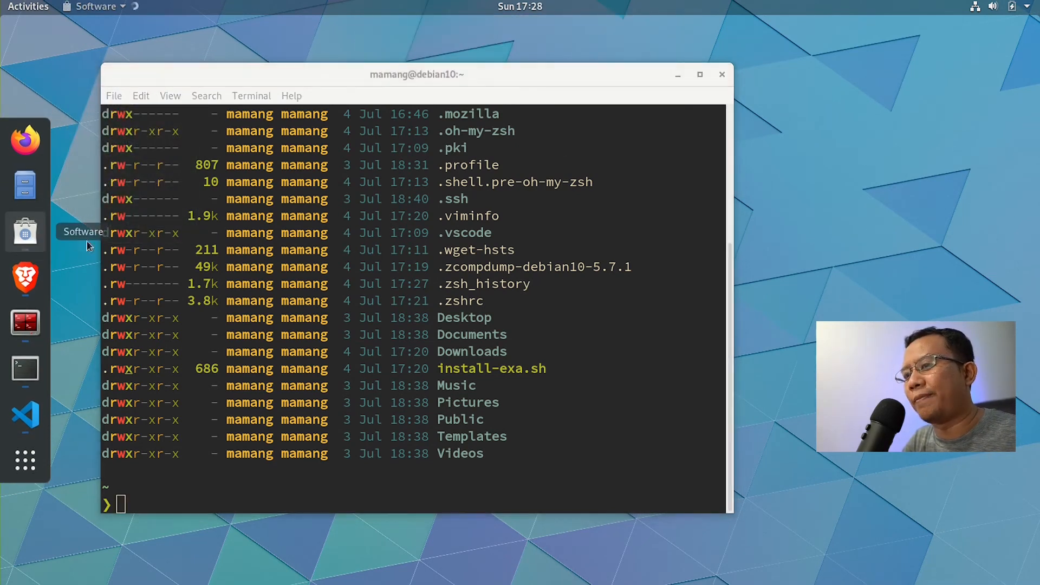
drag(525, 32, 608, 23)
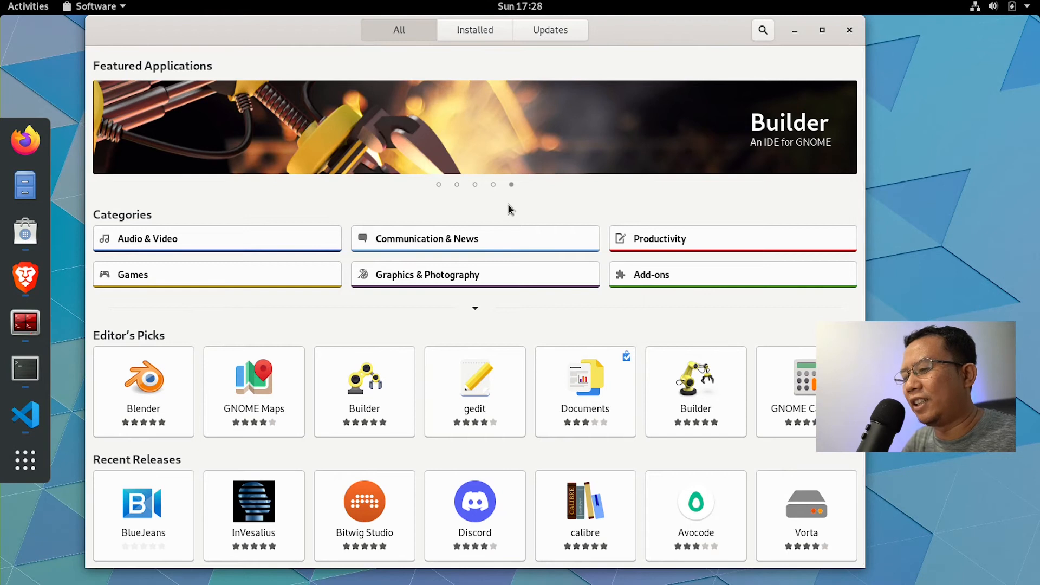
click(761, 30)
text(intelli)
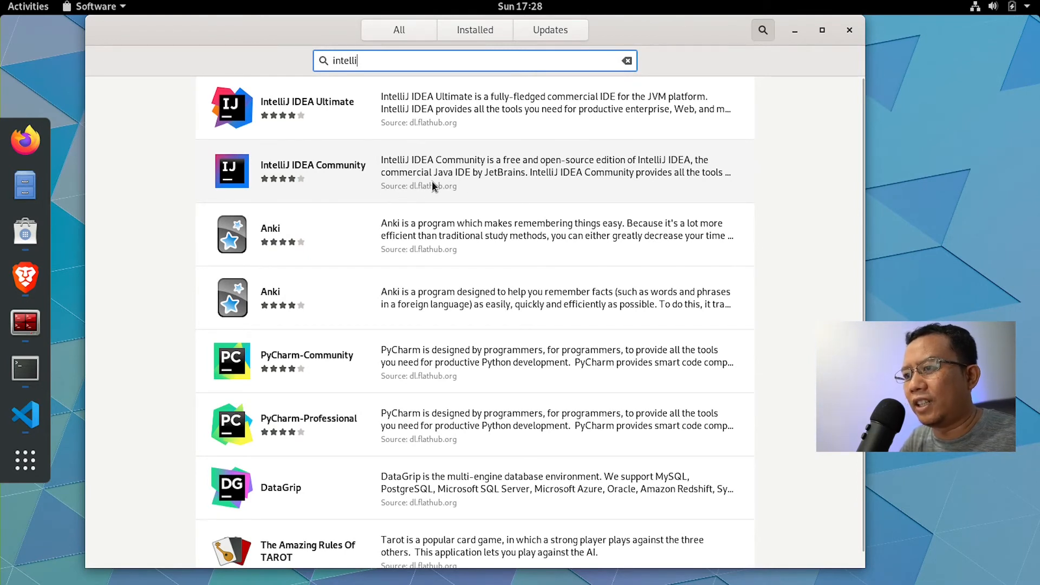
click(327, 175)
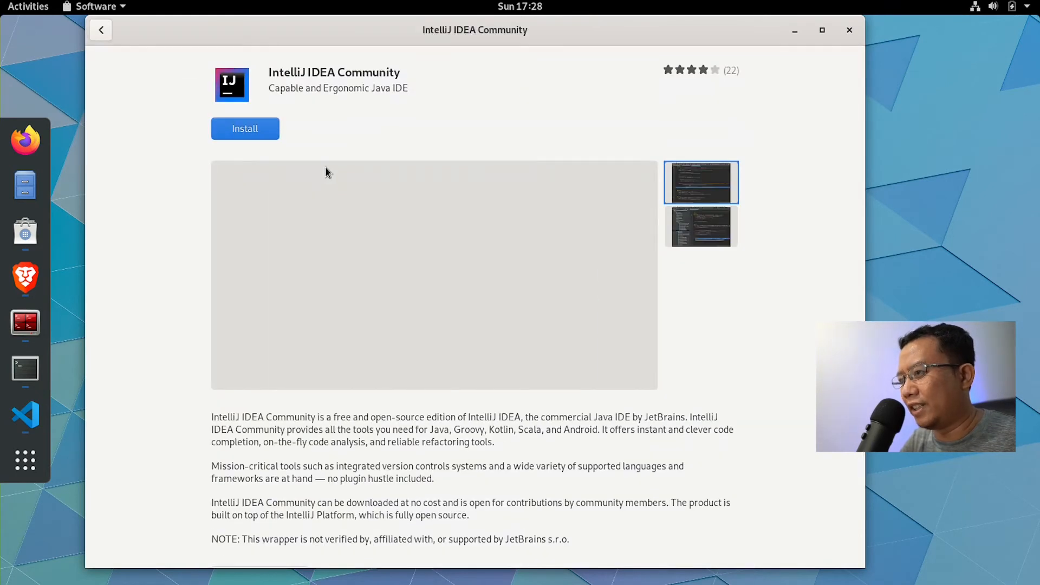
click(249, 125)
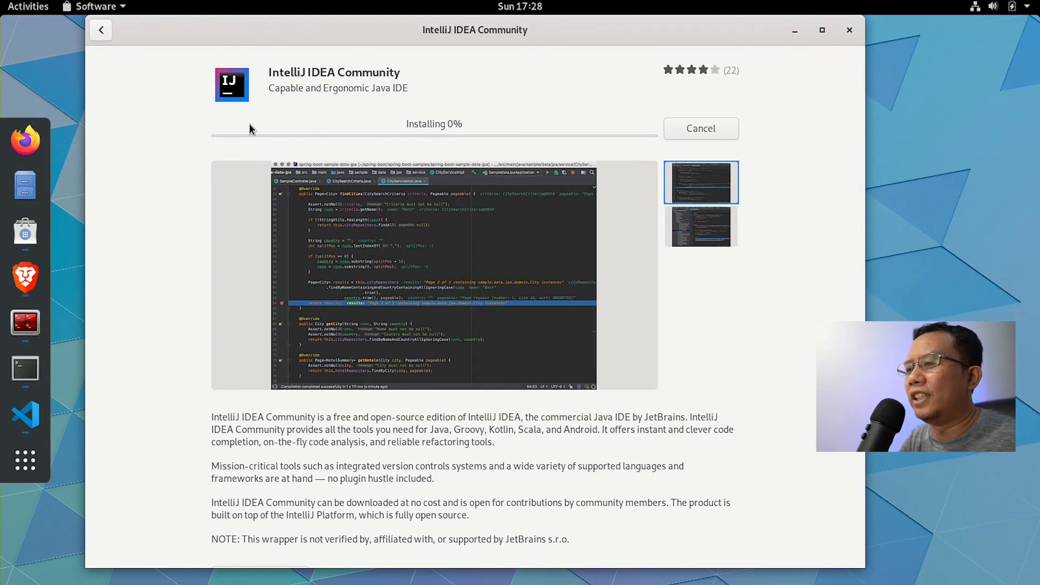
click(794, 31)
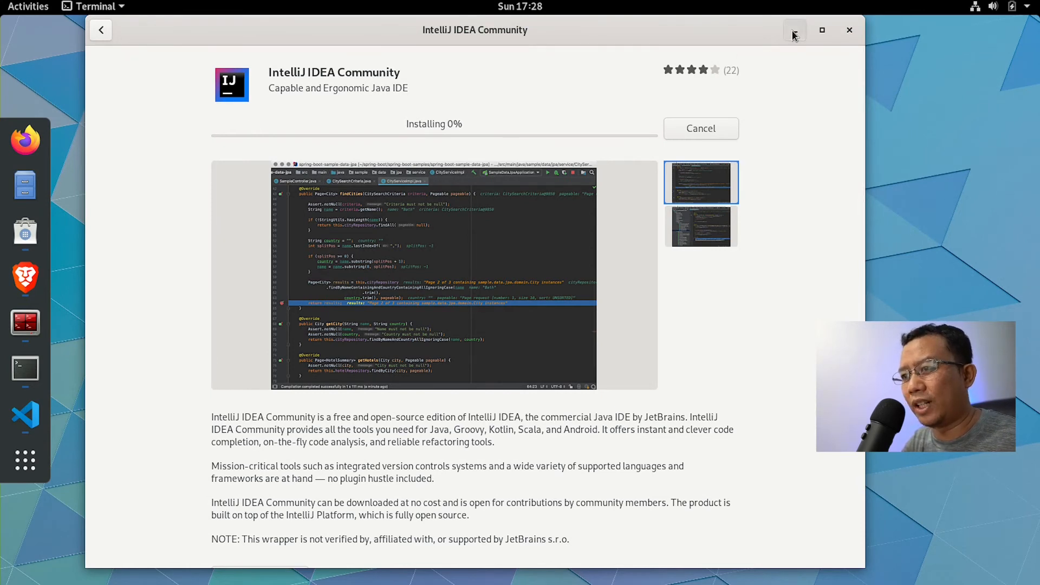
Step: Minimise the Terminal and launch GNOME Tweaks to its Extensions panel
click(675, 75)
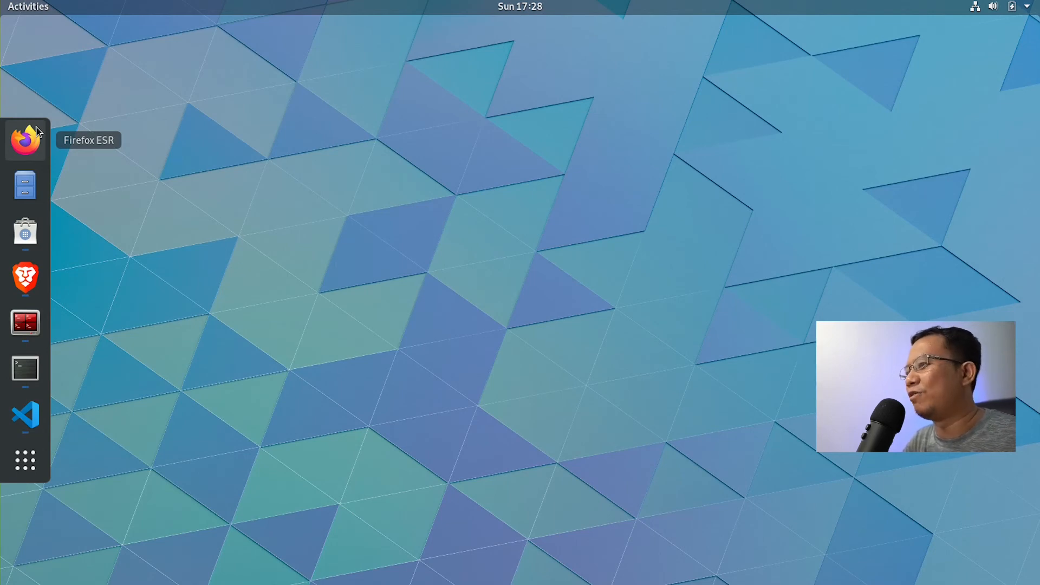
key(super)
text(twe)
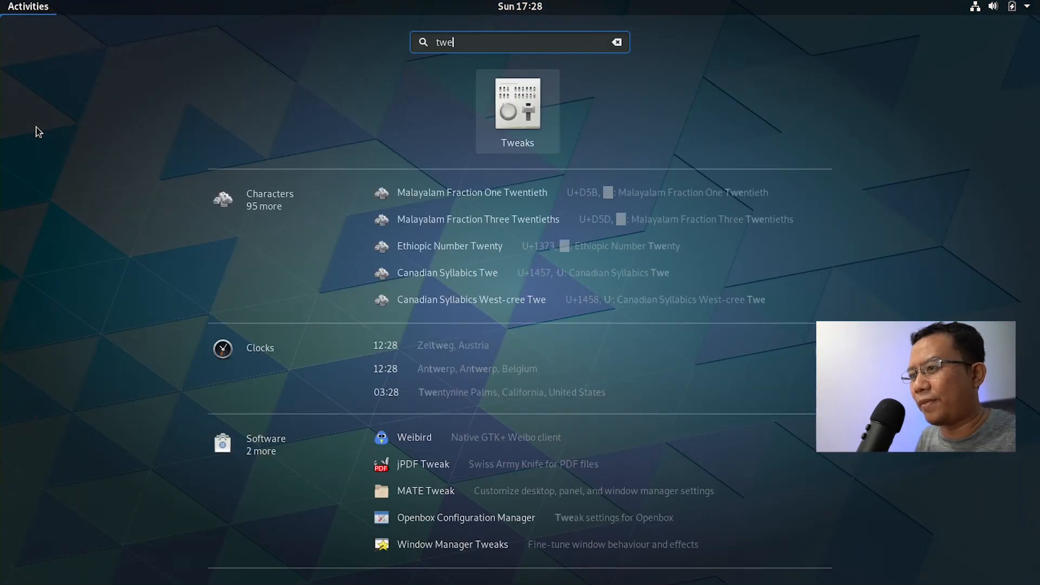
key(Return)
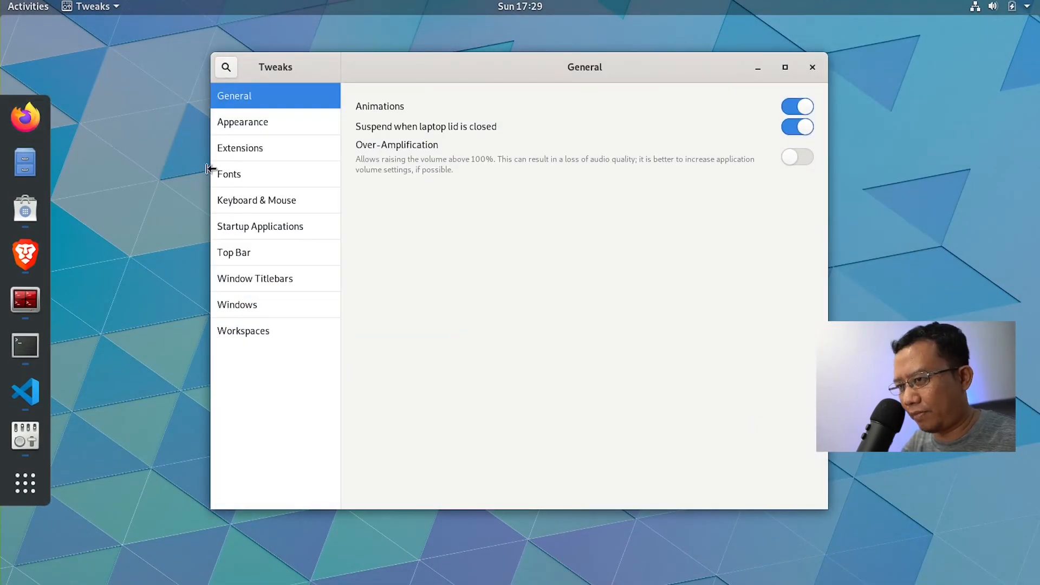
click(224, 158)
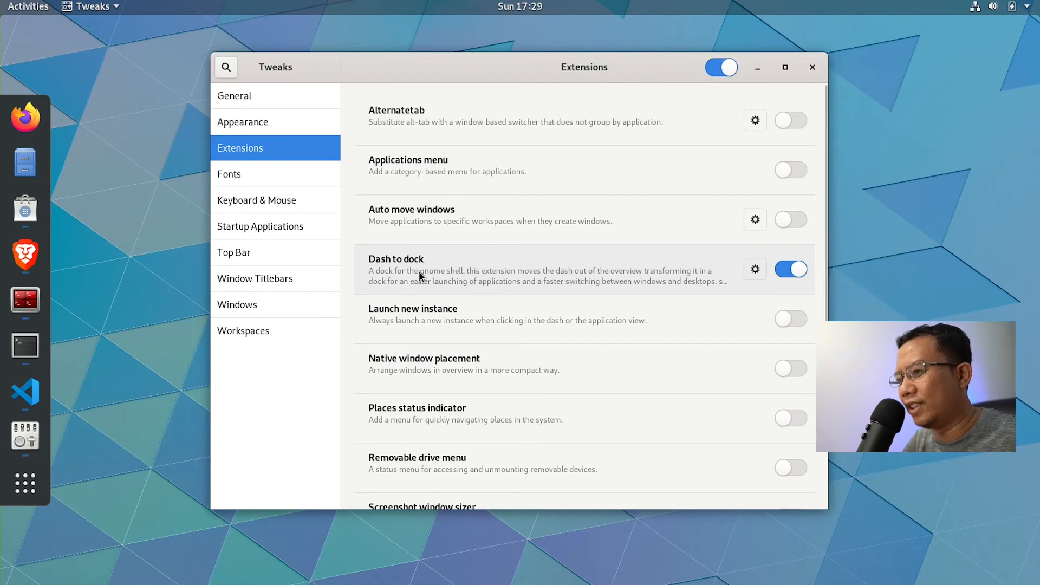
Step: Lower the Dash to Dock icon size limit to 32 px, then close its settings and Tweaks
click(754, 270)
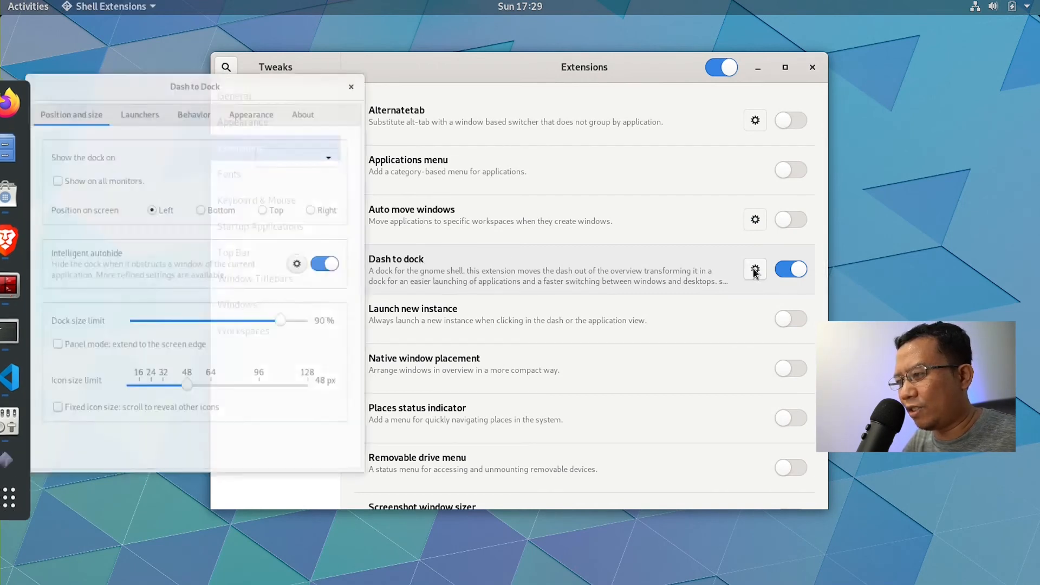
drag(186, 373, 158, 374)
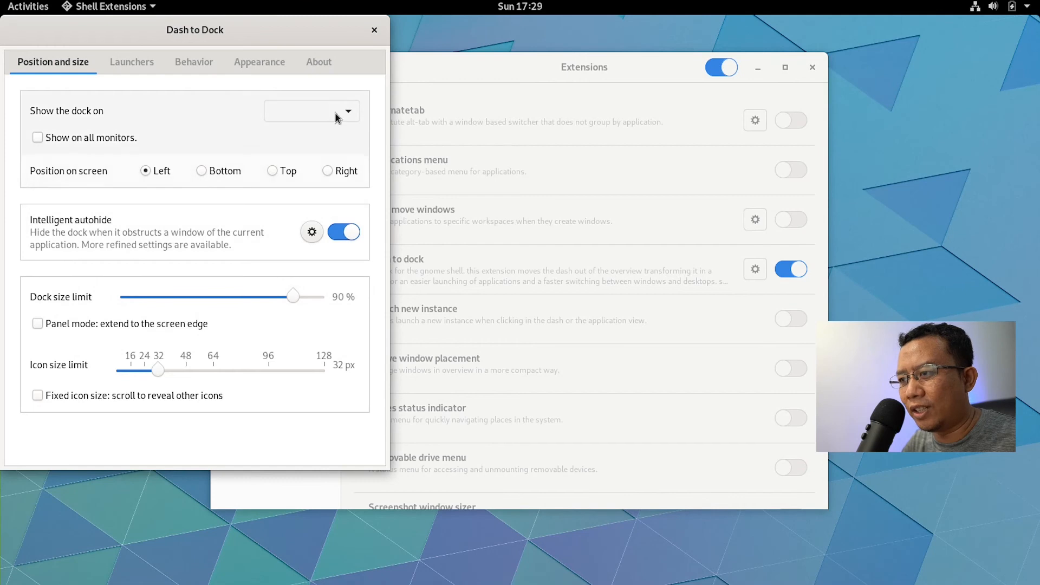
click(373, 31)
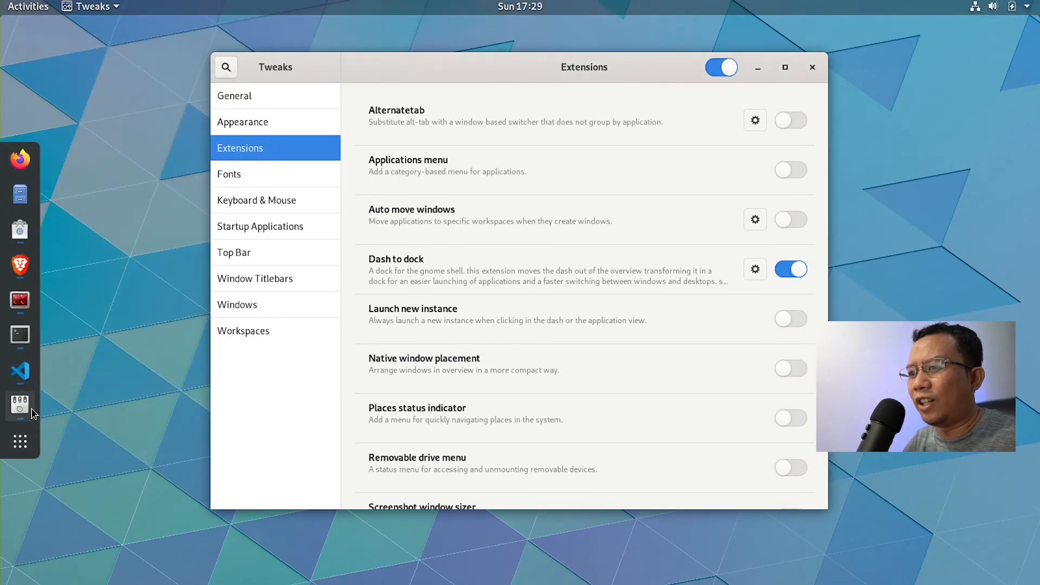
click(811, 67)
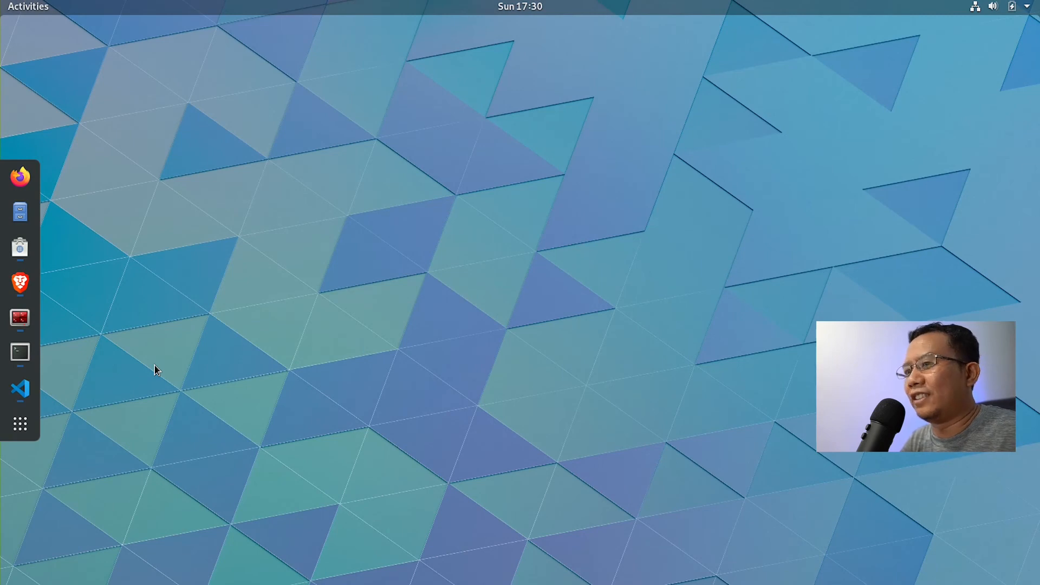
Step: In a new Brave tab, search the web for 'debian release history'
click(20, 281)
click(171, 25)
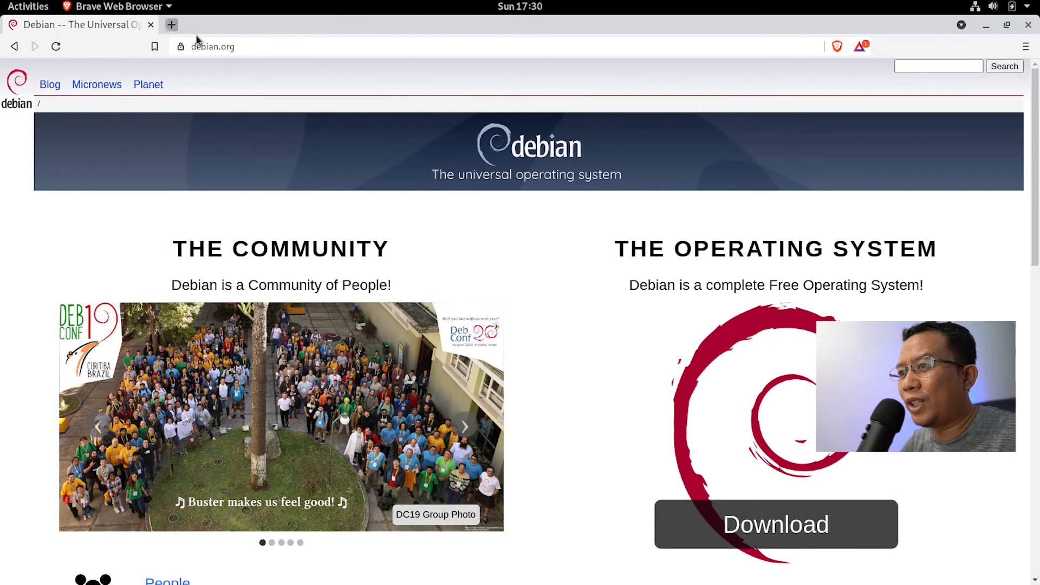
text(debian relea)
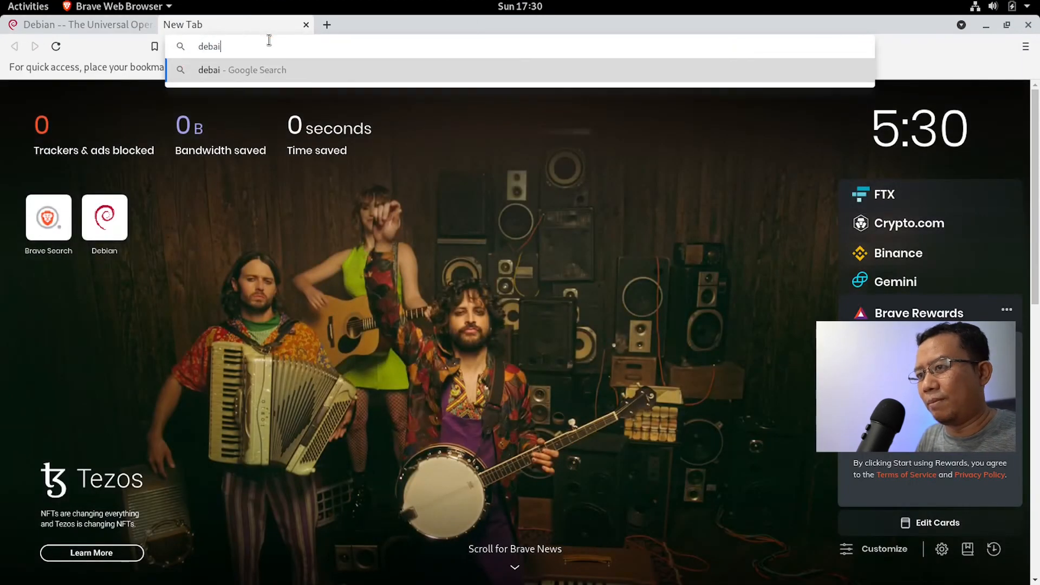
text(se history)
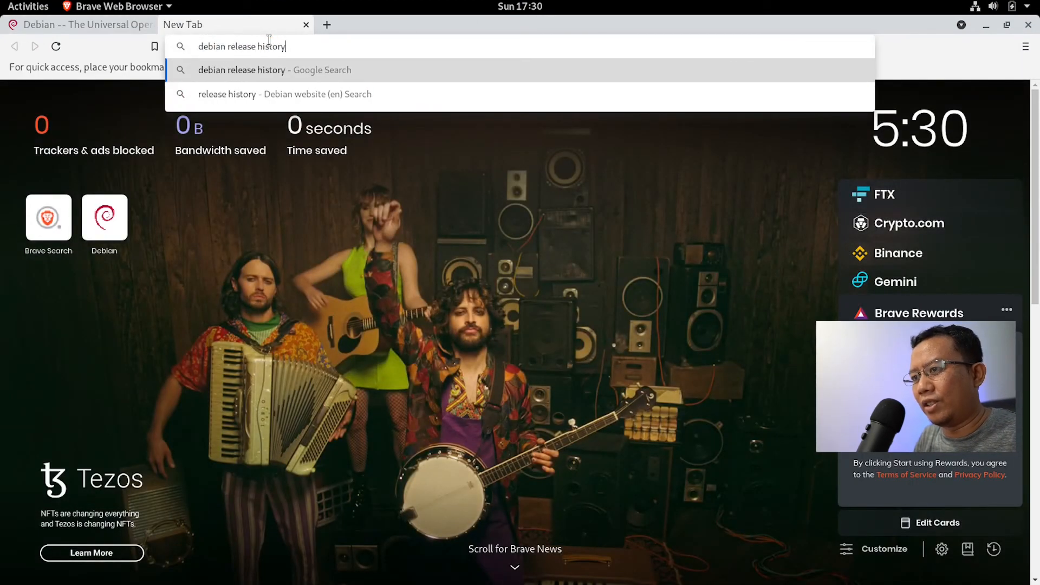
key(Return)
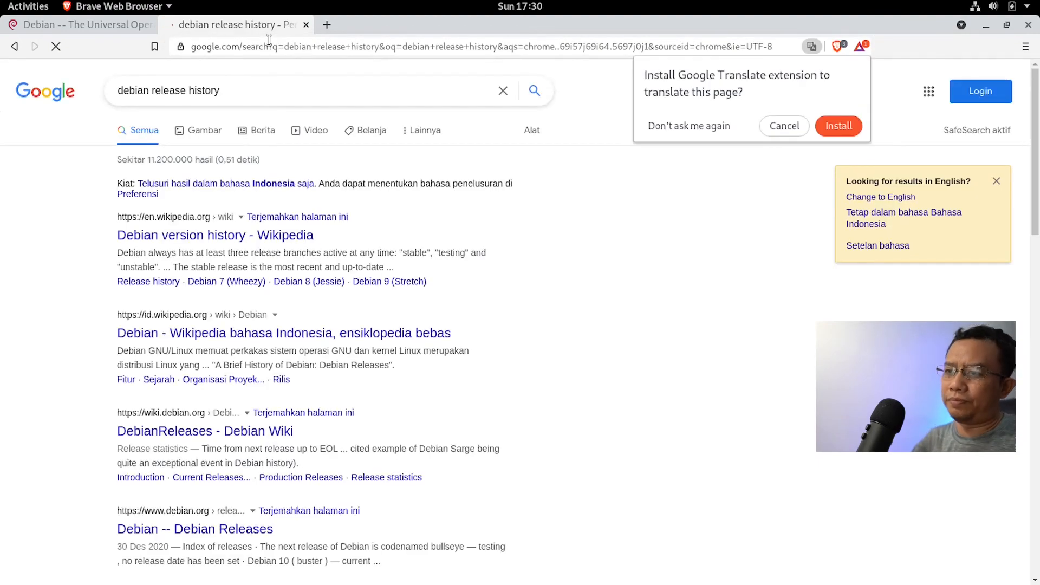
Step: Open Wikipedia's 'Debian version history' result and scroll through the article
click(303, 237)
drag(1034, 87, 1021, 336)
drag(1019, 337, 1018, 293)
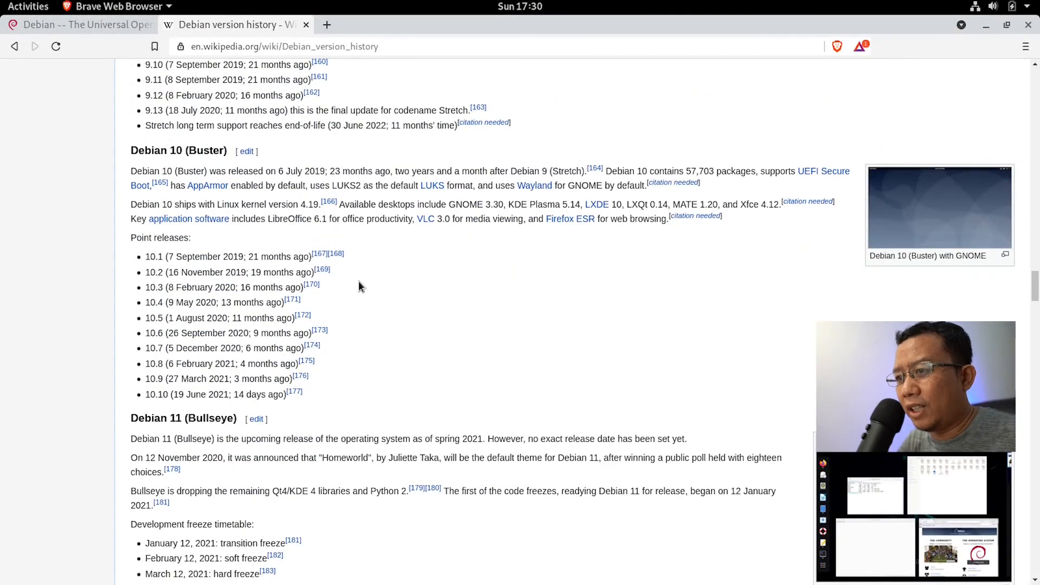
scroll(359, 287, up, 3)
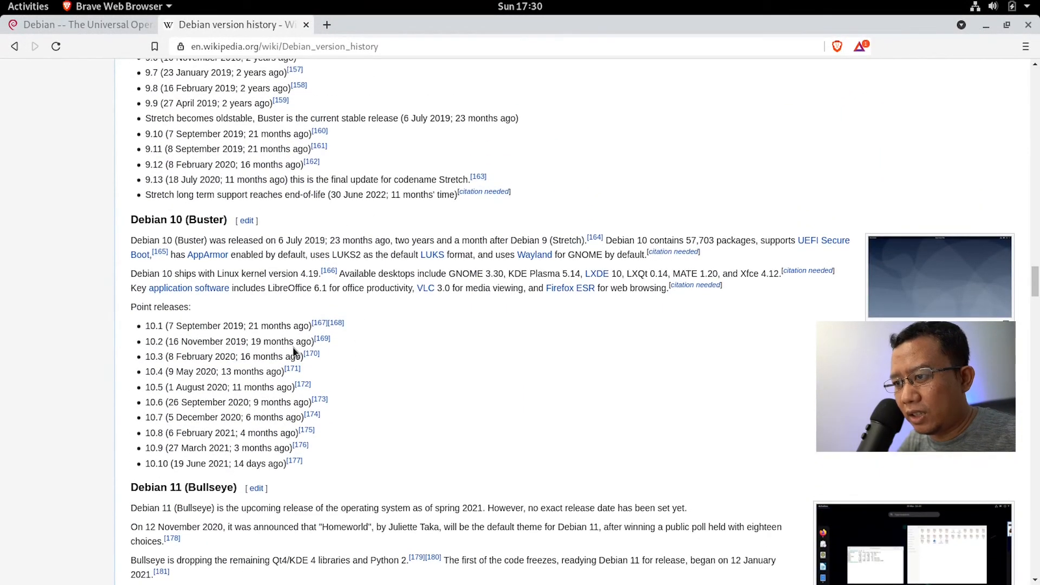
scroll(360, 387, down, 5)
scroll(426, 386, up, 12)
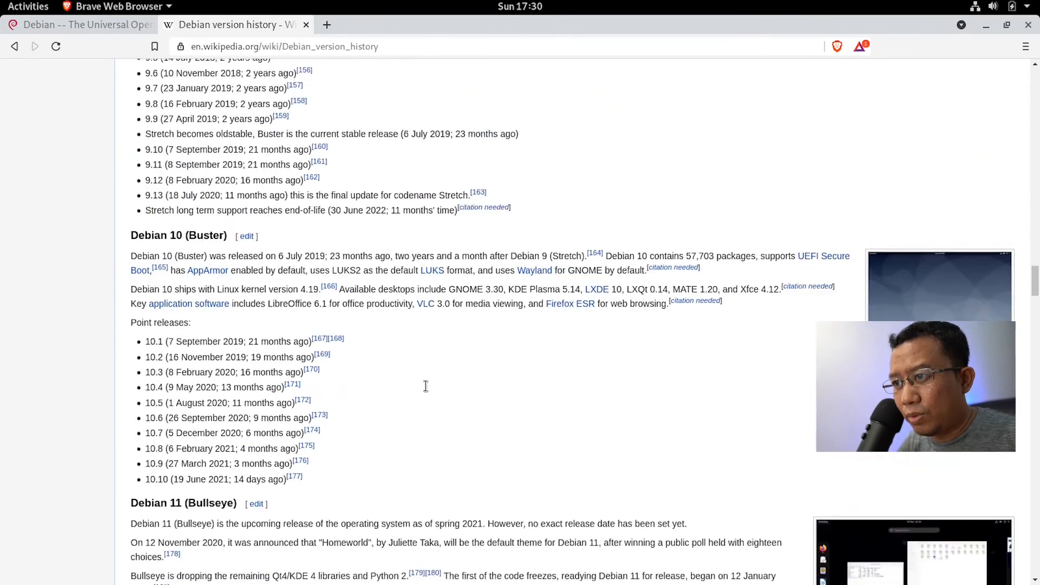
scroll(426, 388, up, 3)
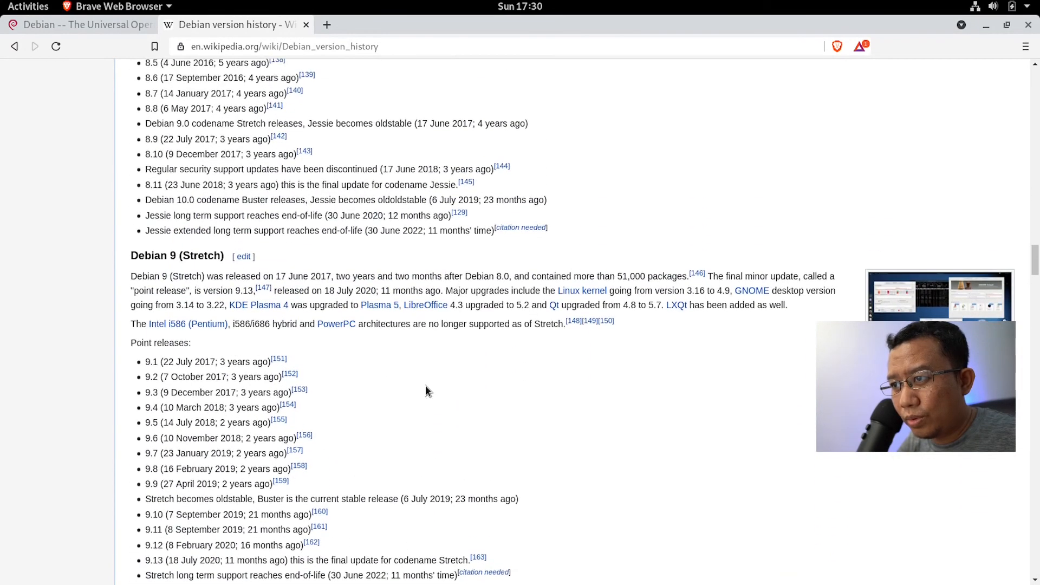
double_click(451, 199)
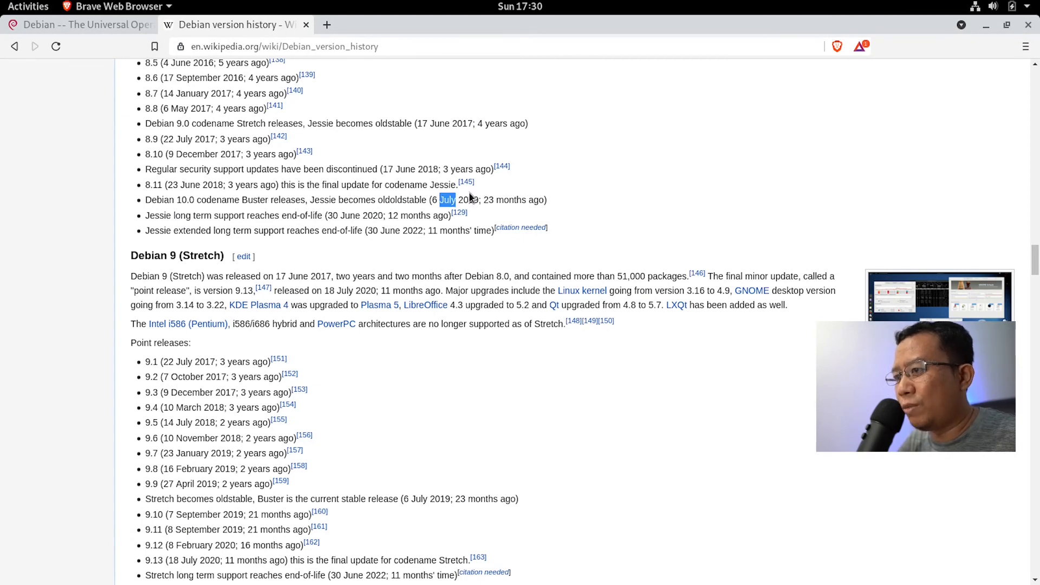
drag(469, 193, 470, 202)
click(542, 369)
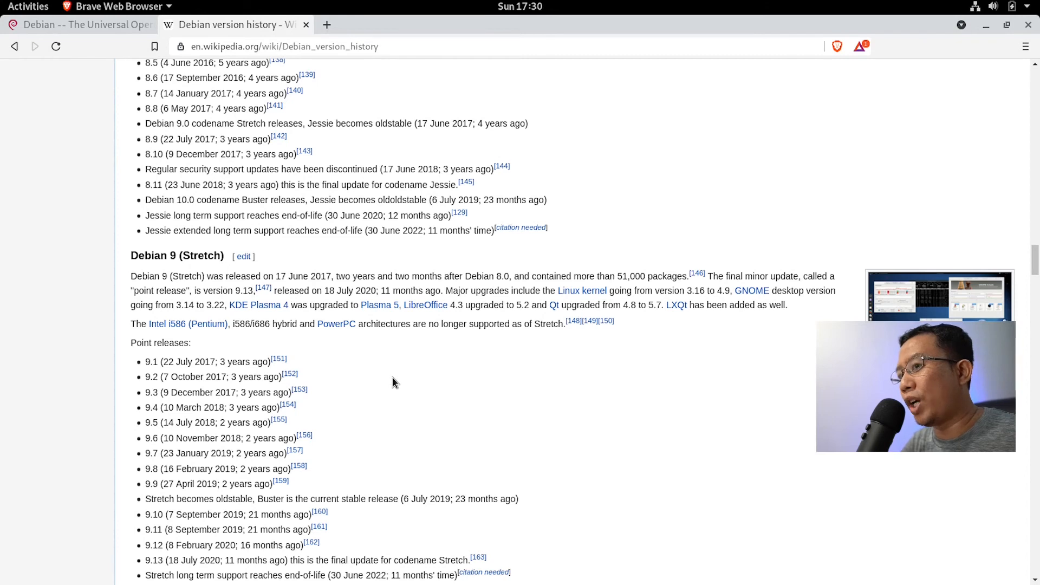
scroll(392, 377, down, 6)
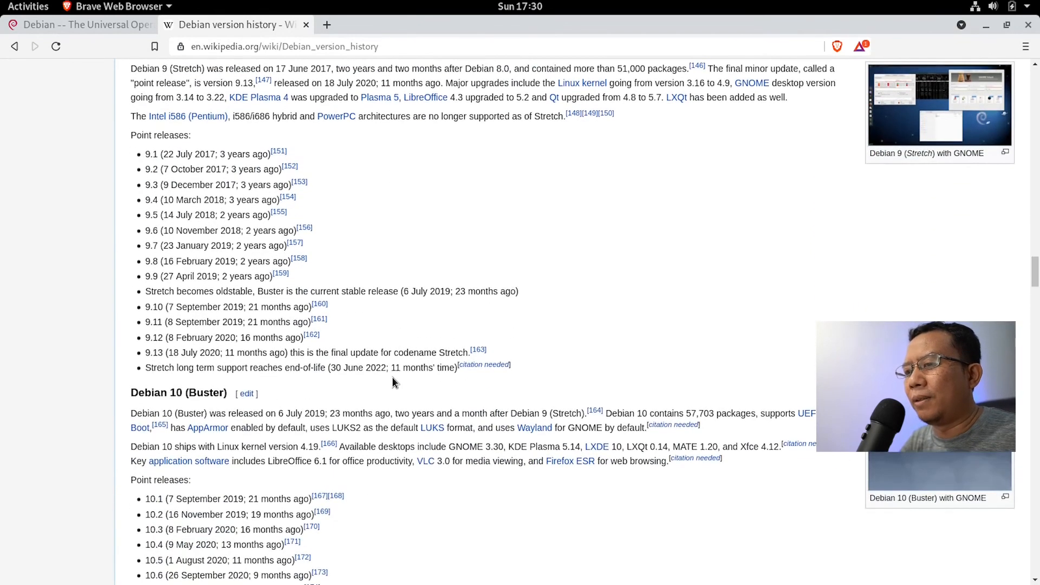
scroll(392, 377, down, 2)
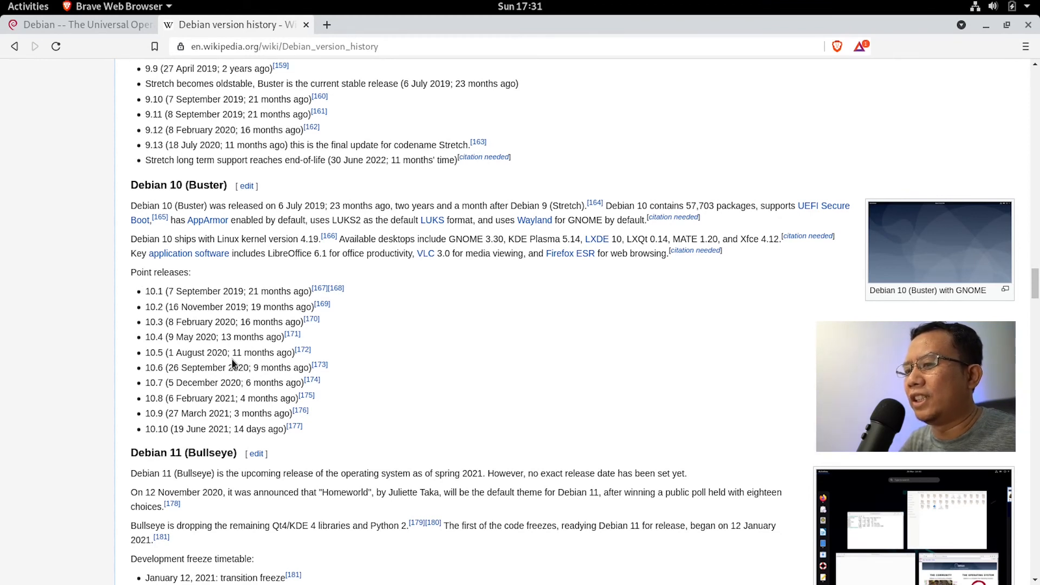
Step: Highlight the 2021 date, the version 10.10 and then the whole 10.10 release line
double_click(219, 429)
double_click(162, 428)
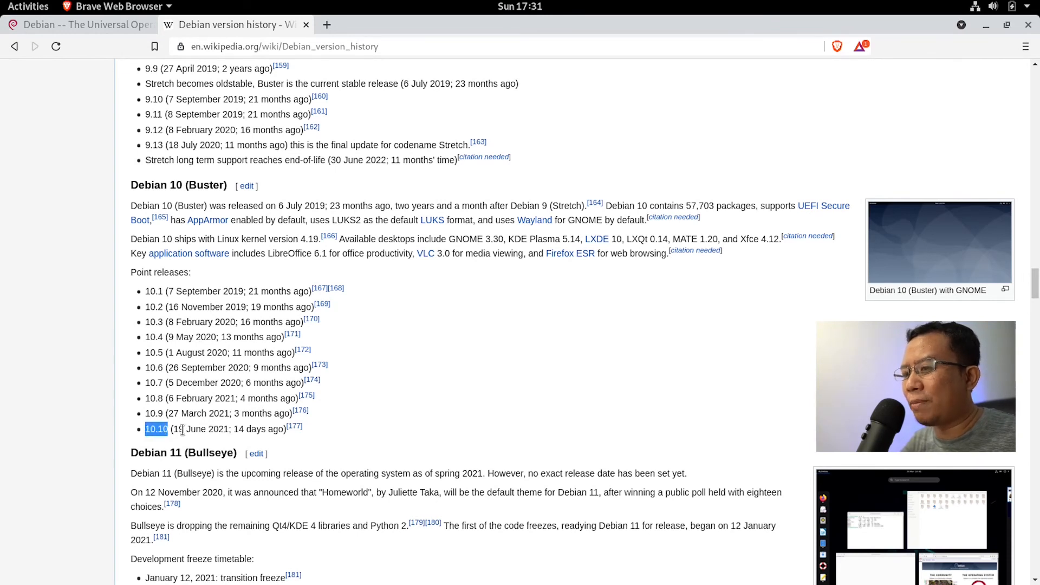
triple_click(204, 426)
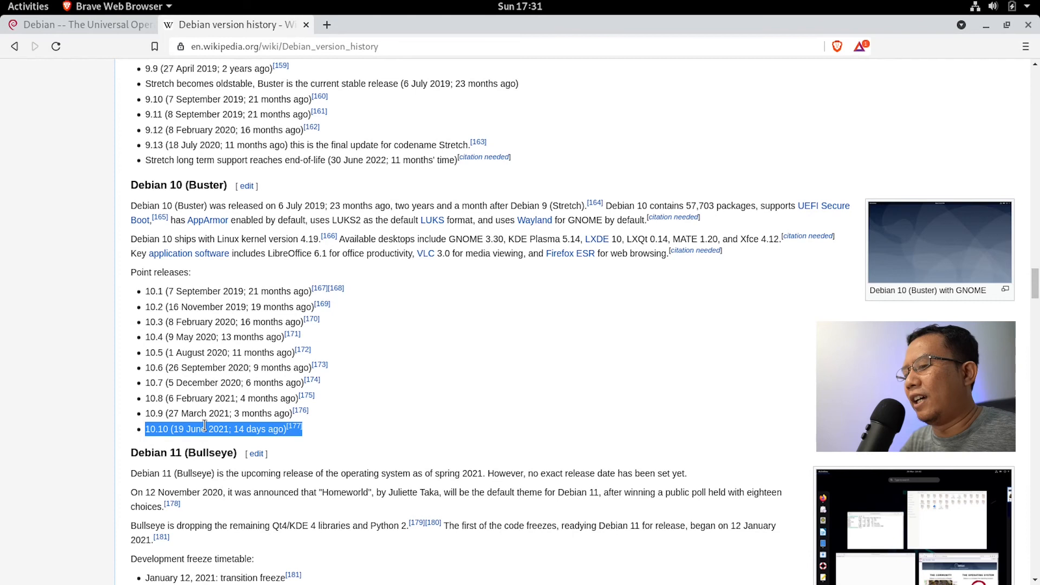
click(487, 405)
scroll(485, 404, down, 2)
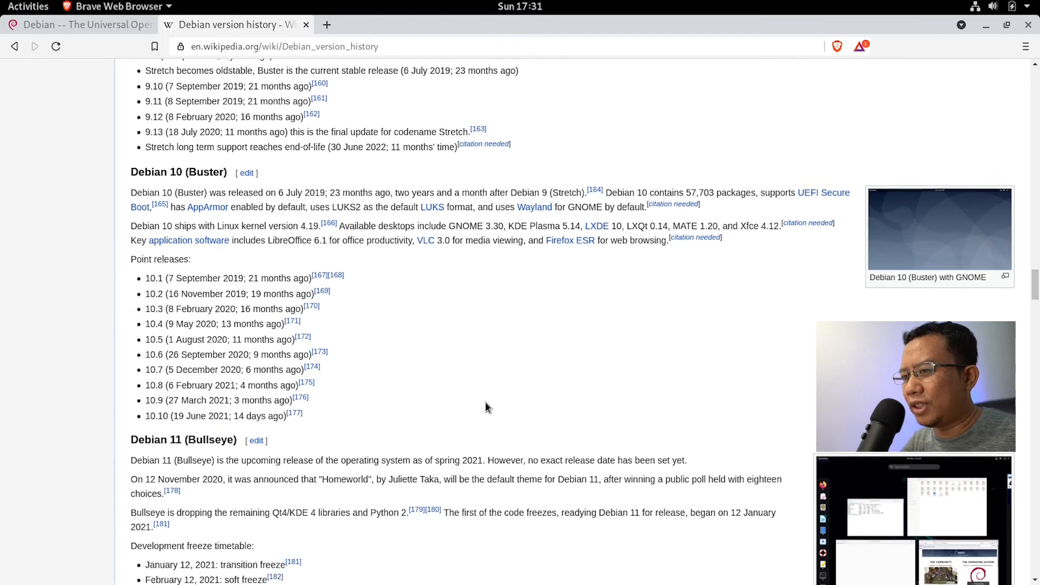
scroll(485, 403, down, 3)
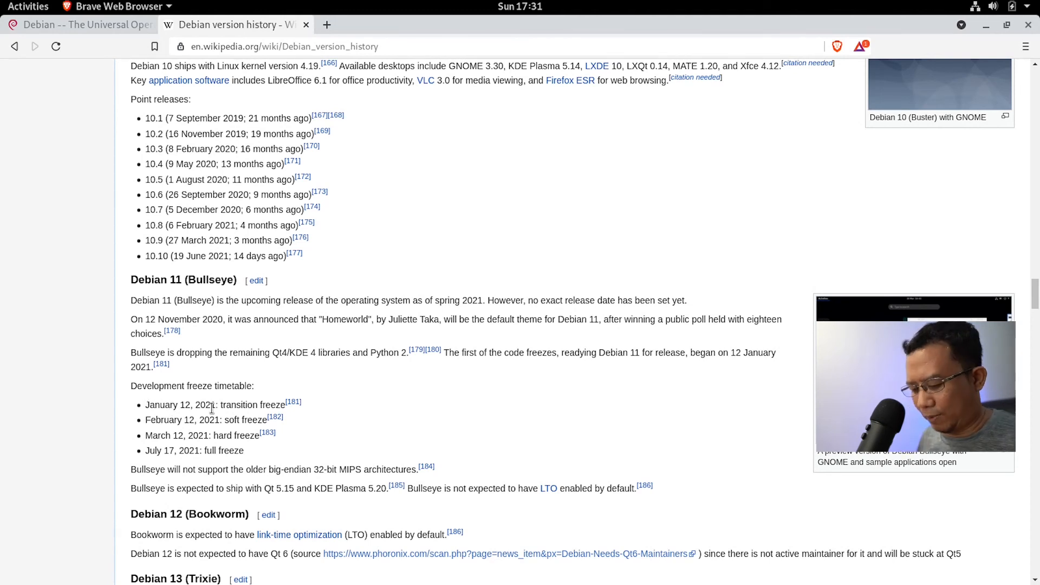
Step: Zoom the article in, highlight Debian 11's 'July 17, 2021: full freeze' date, then minimise Brave
key(ctrl+plus)
key(ctrl+plus)
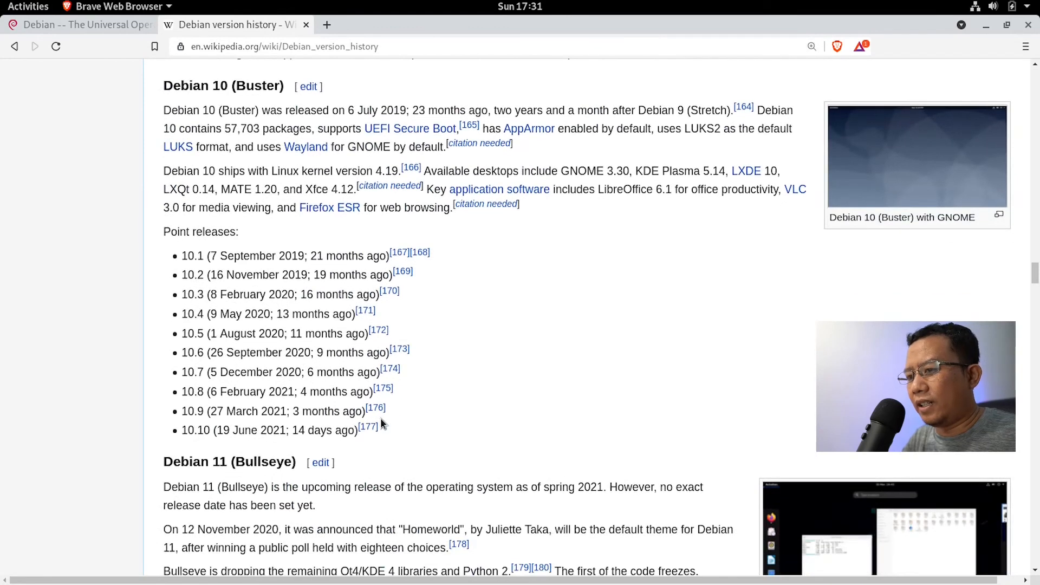
scroll(384, 420, down, 8)
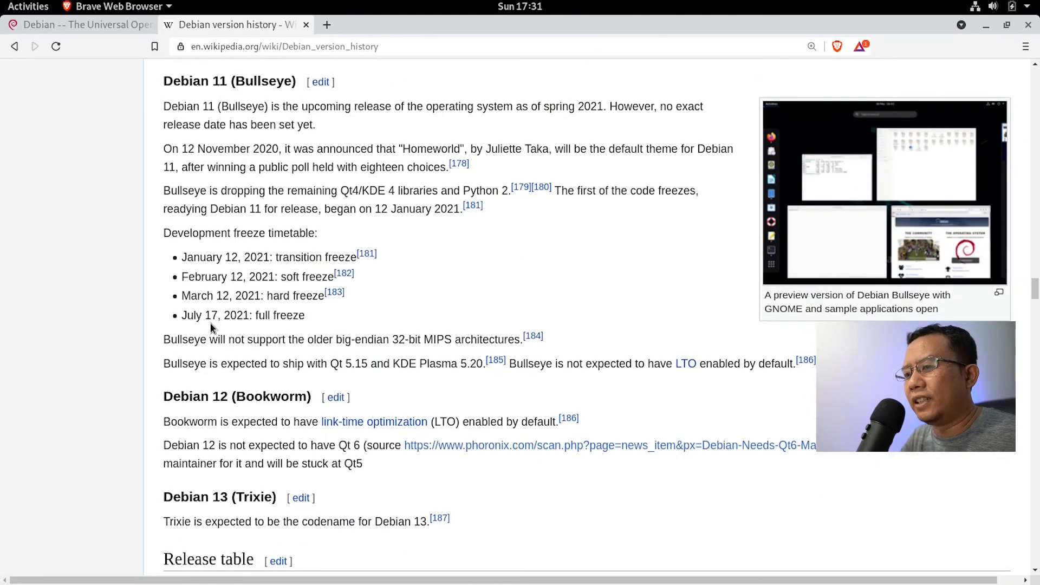
drag(182, 313, 315, 320)
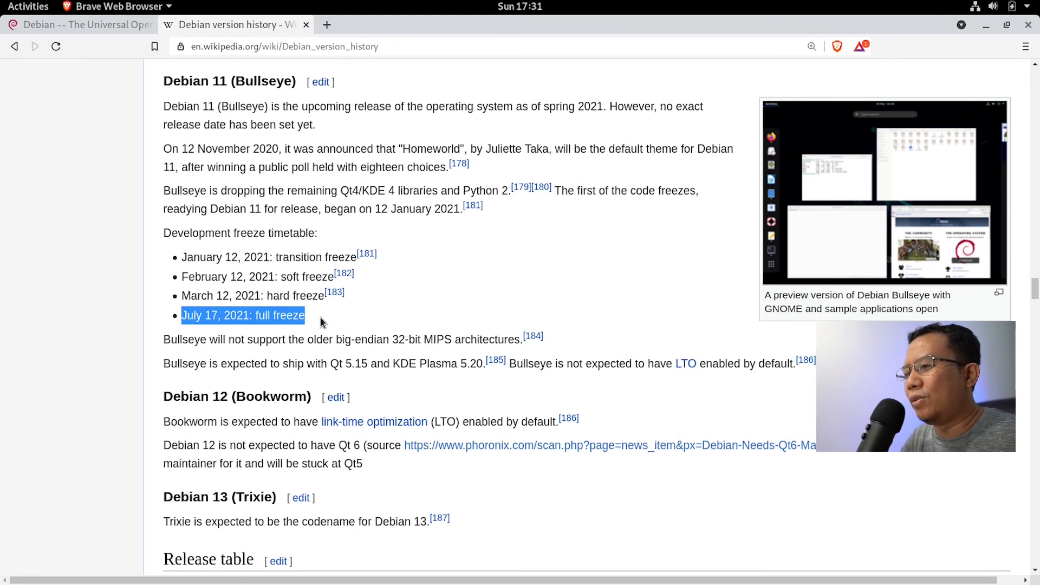
click(317, 319)
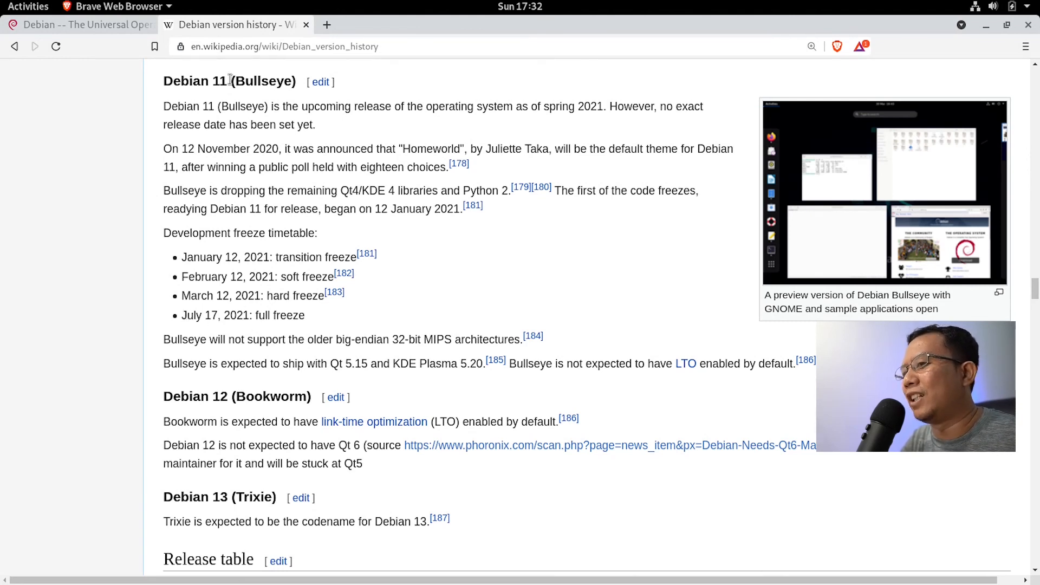
click(986, 26)
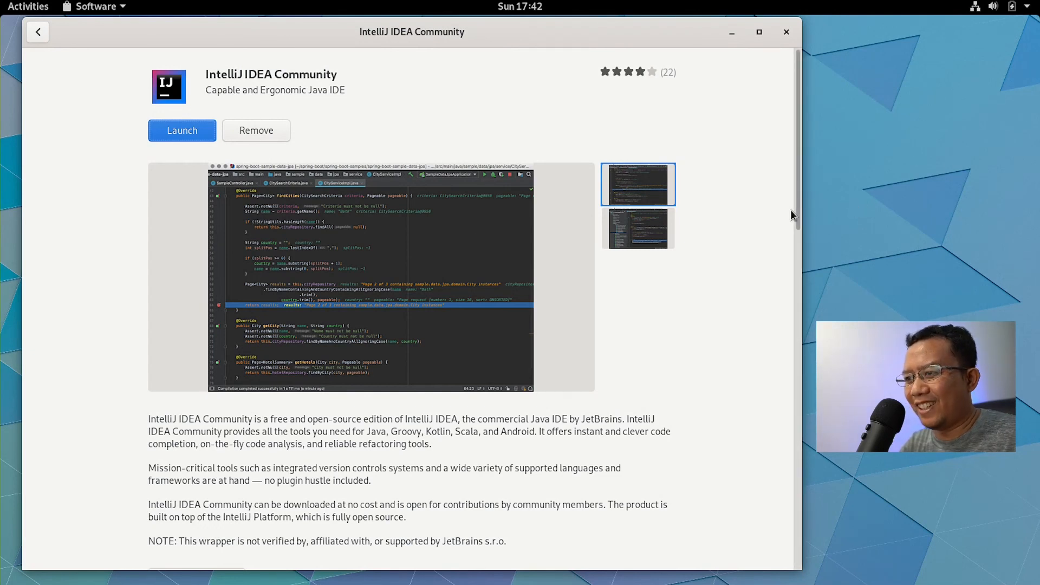
Step: Launch IntelliJ IDEA Community, accept its user agreement, answer data sharing, and minimise Software
click(182, 130)
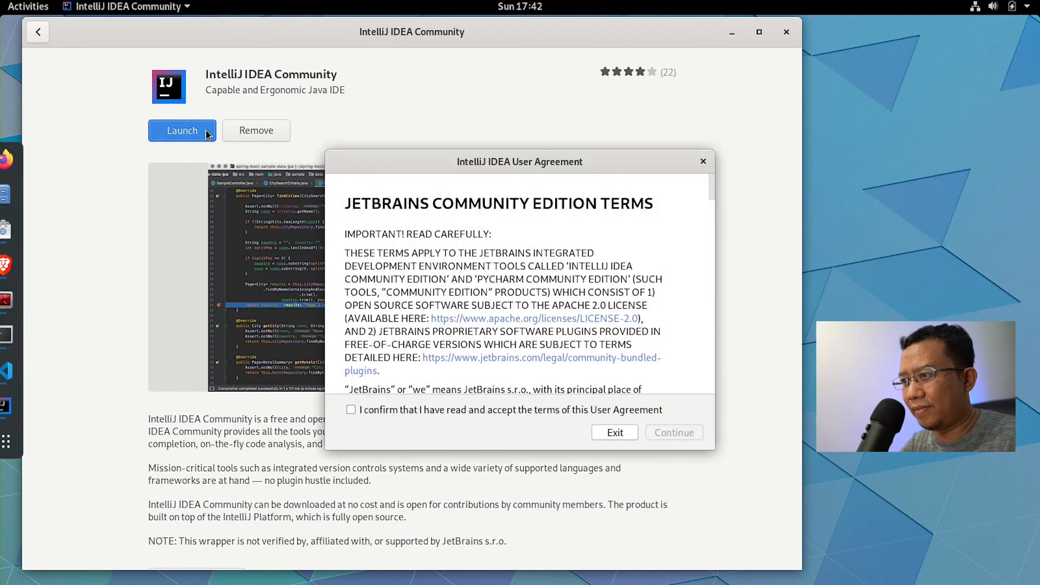
click(394, 412)
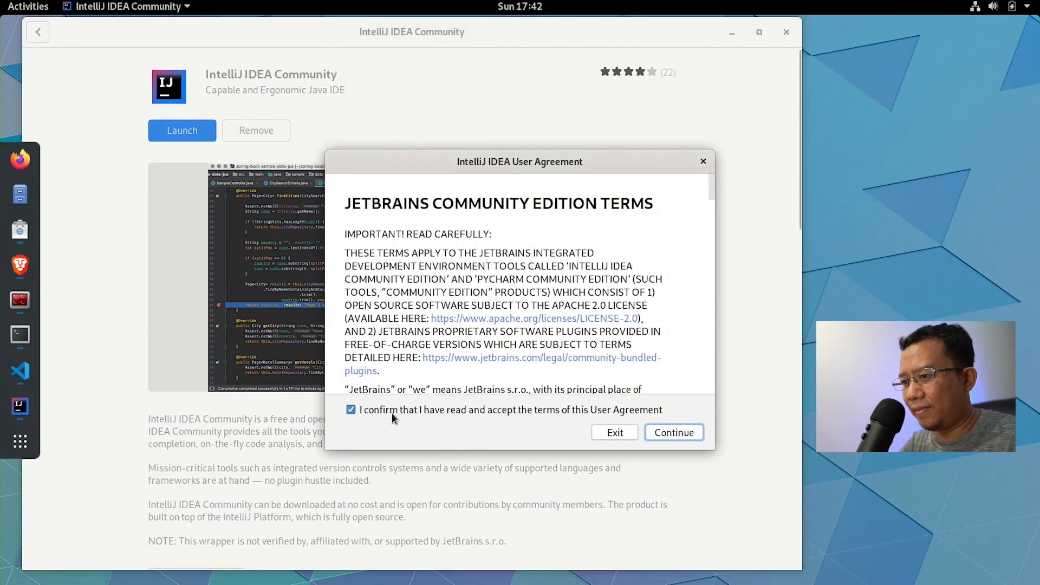
click(668, 431)
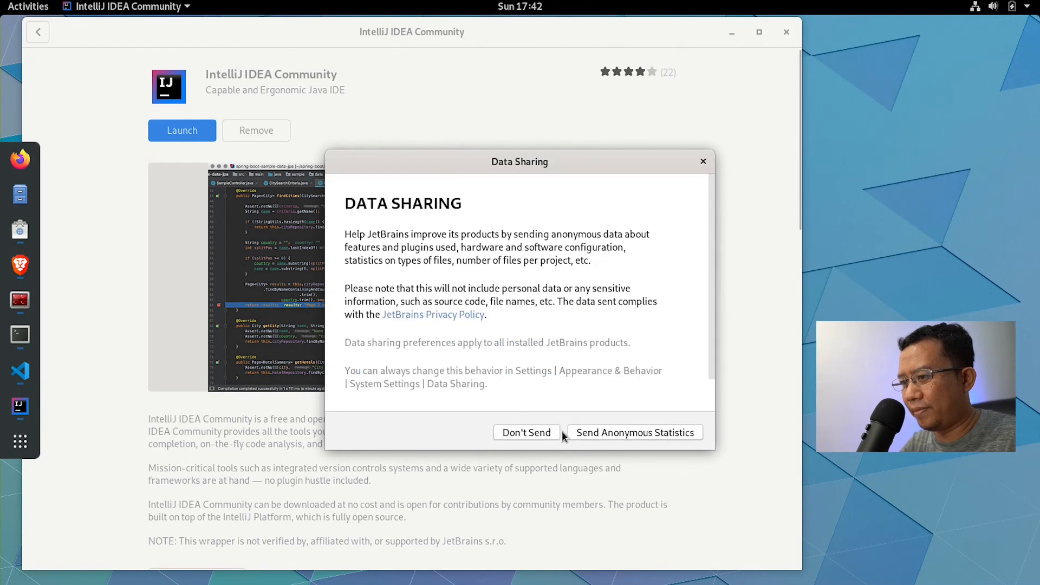
click(524, 433)
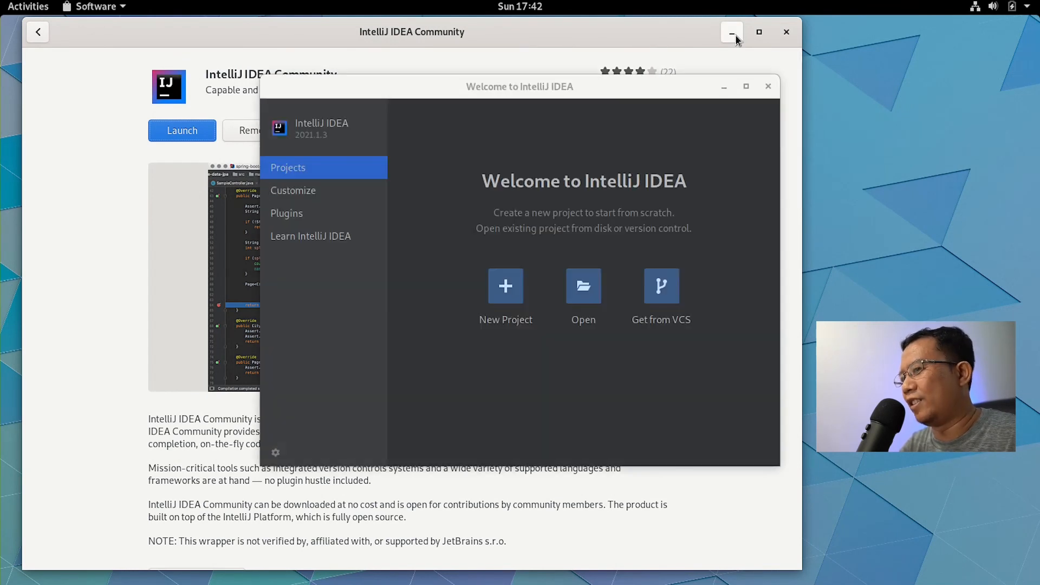
click(732, 34)
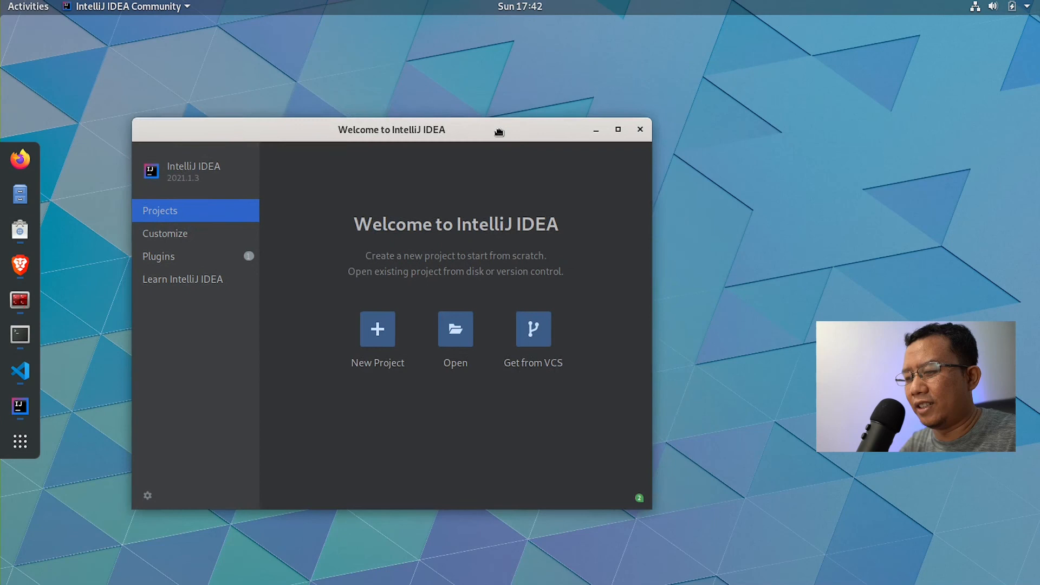